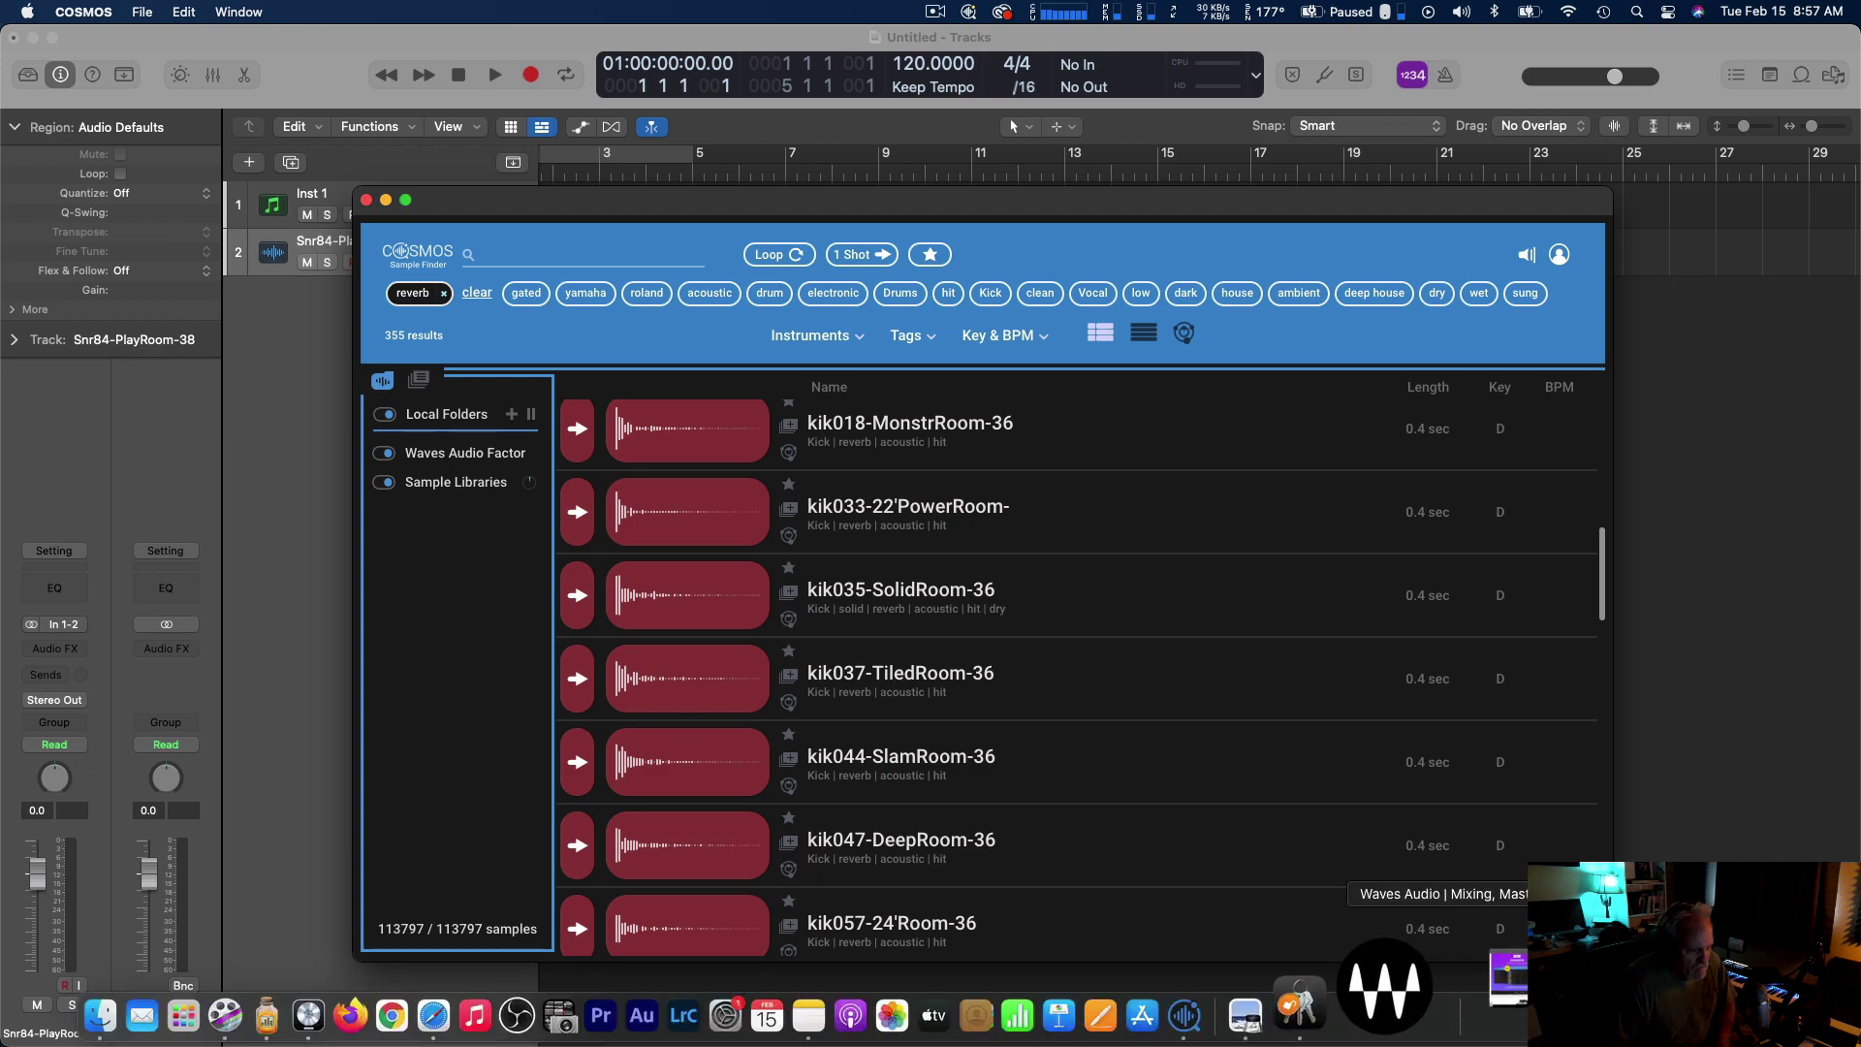
Glance at the Waves website, then bring COSMOS forward and shift its window slightly.
click(1379, 989)
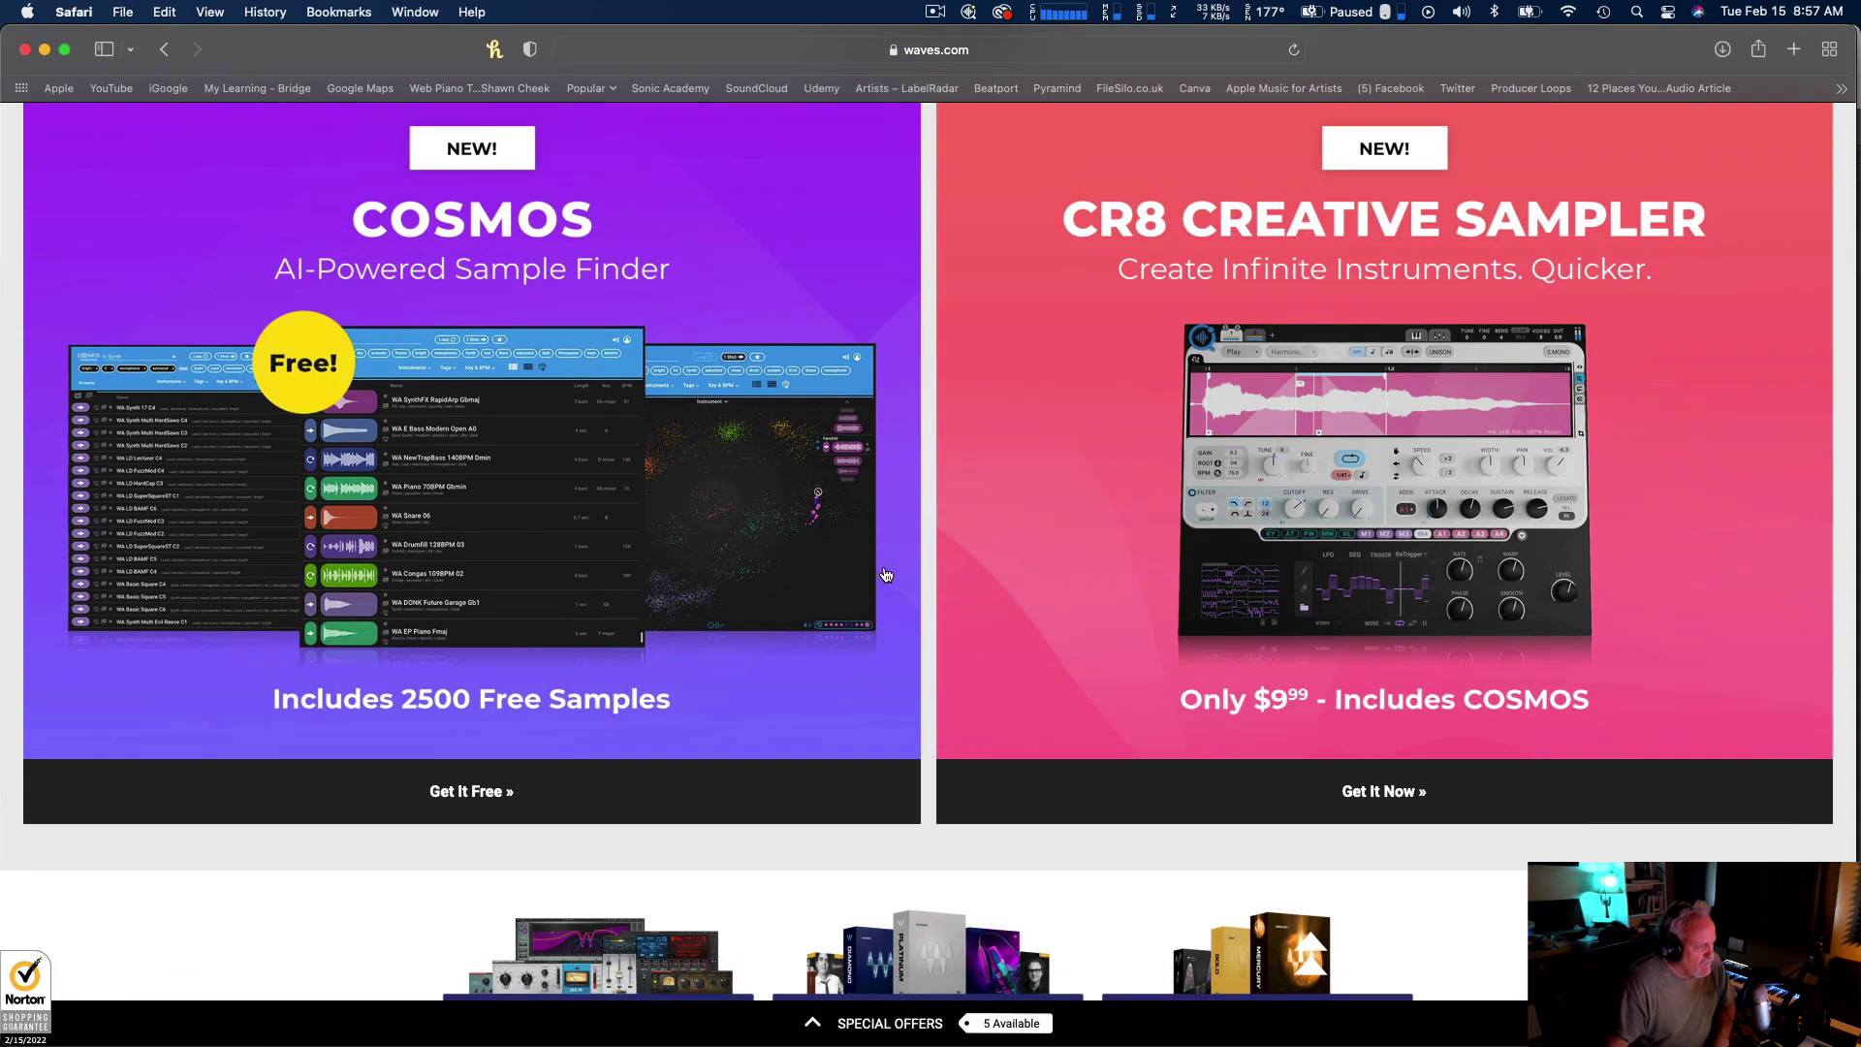
scroll(886, 575, up, 2)
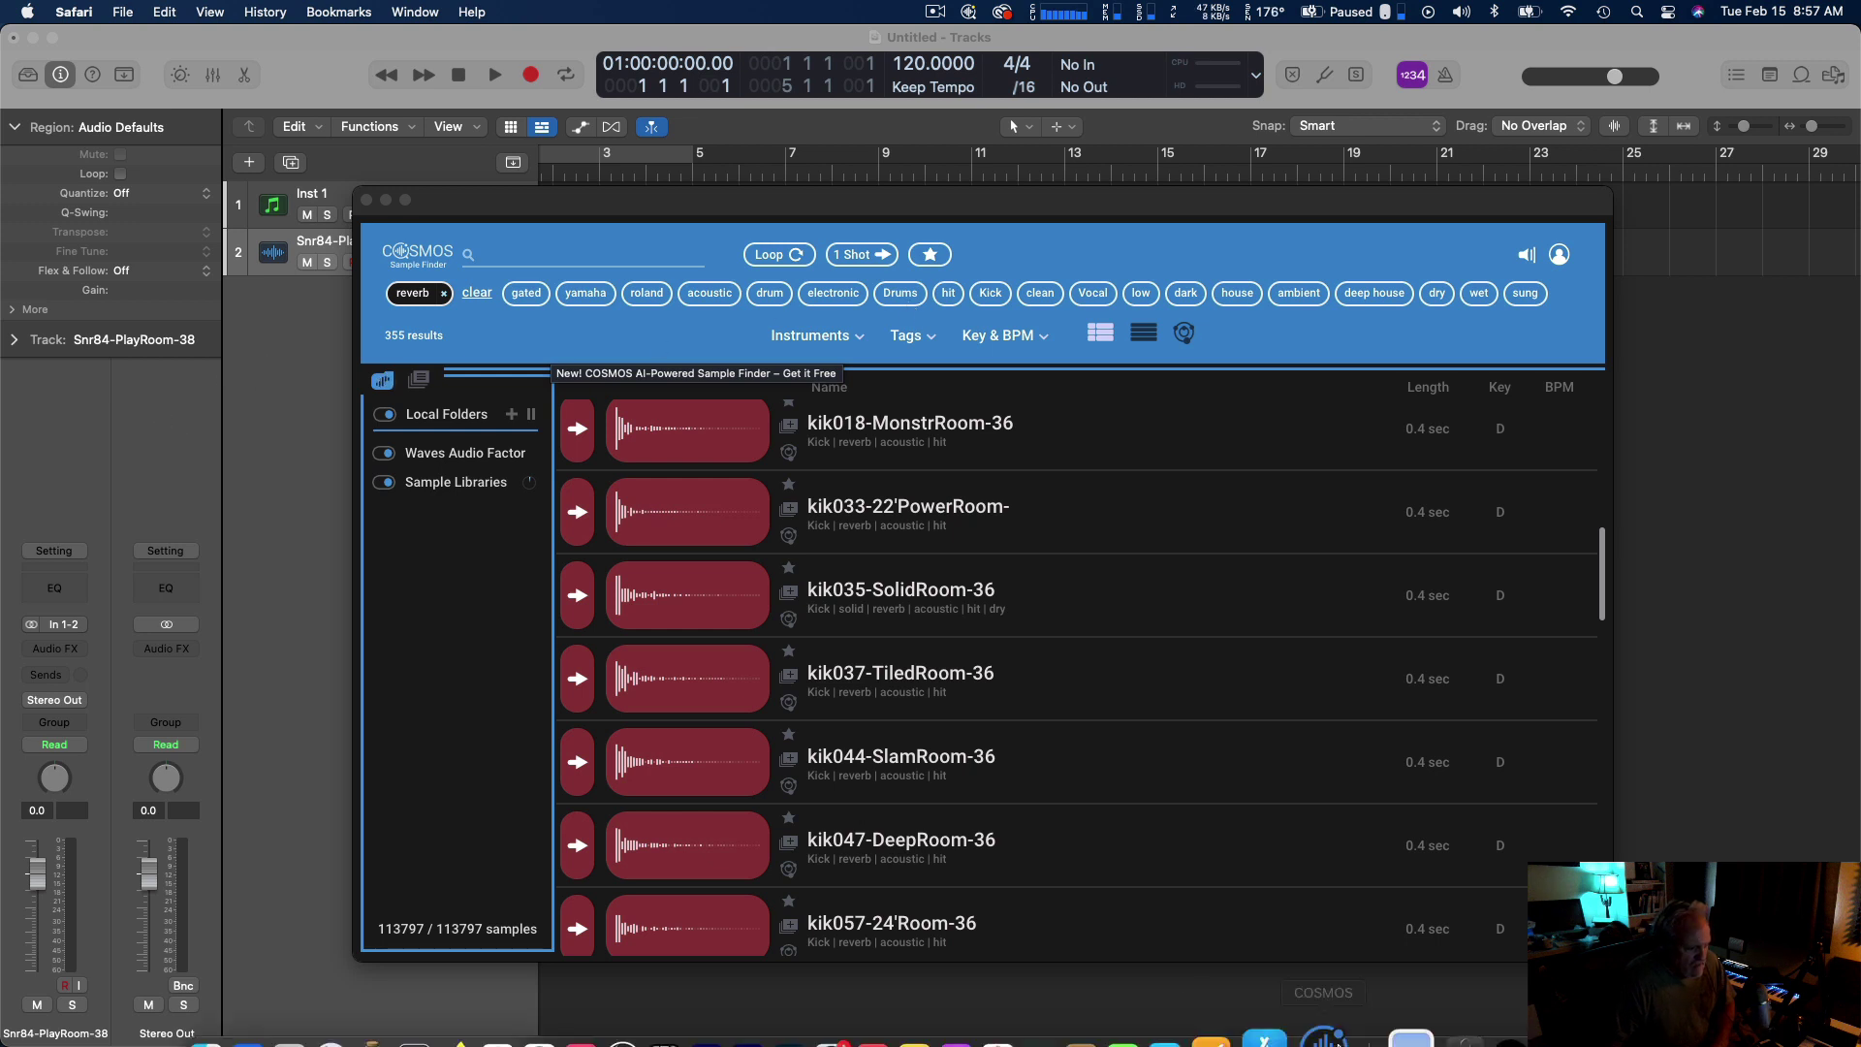
click(1328, 984)
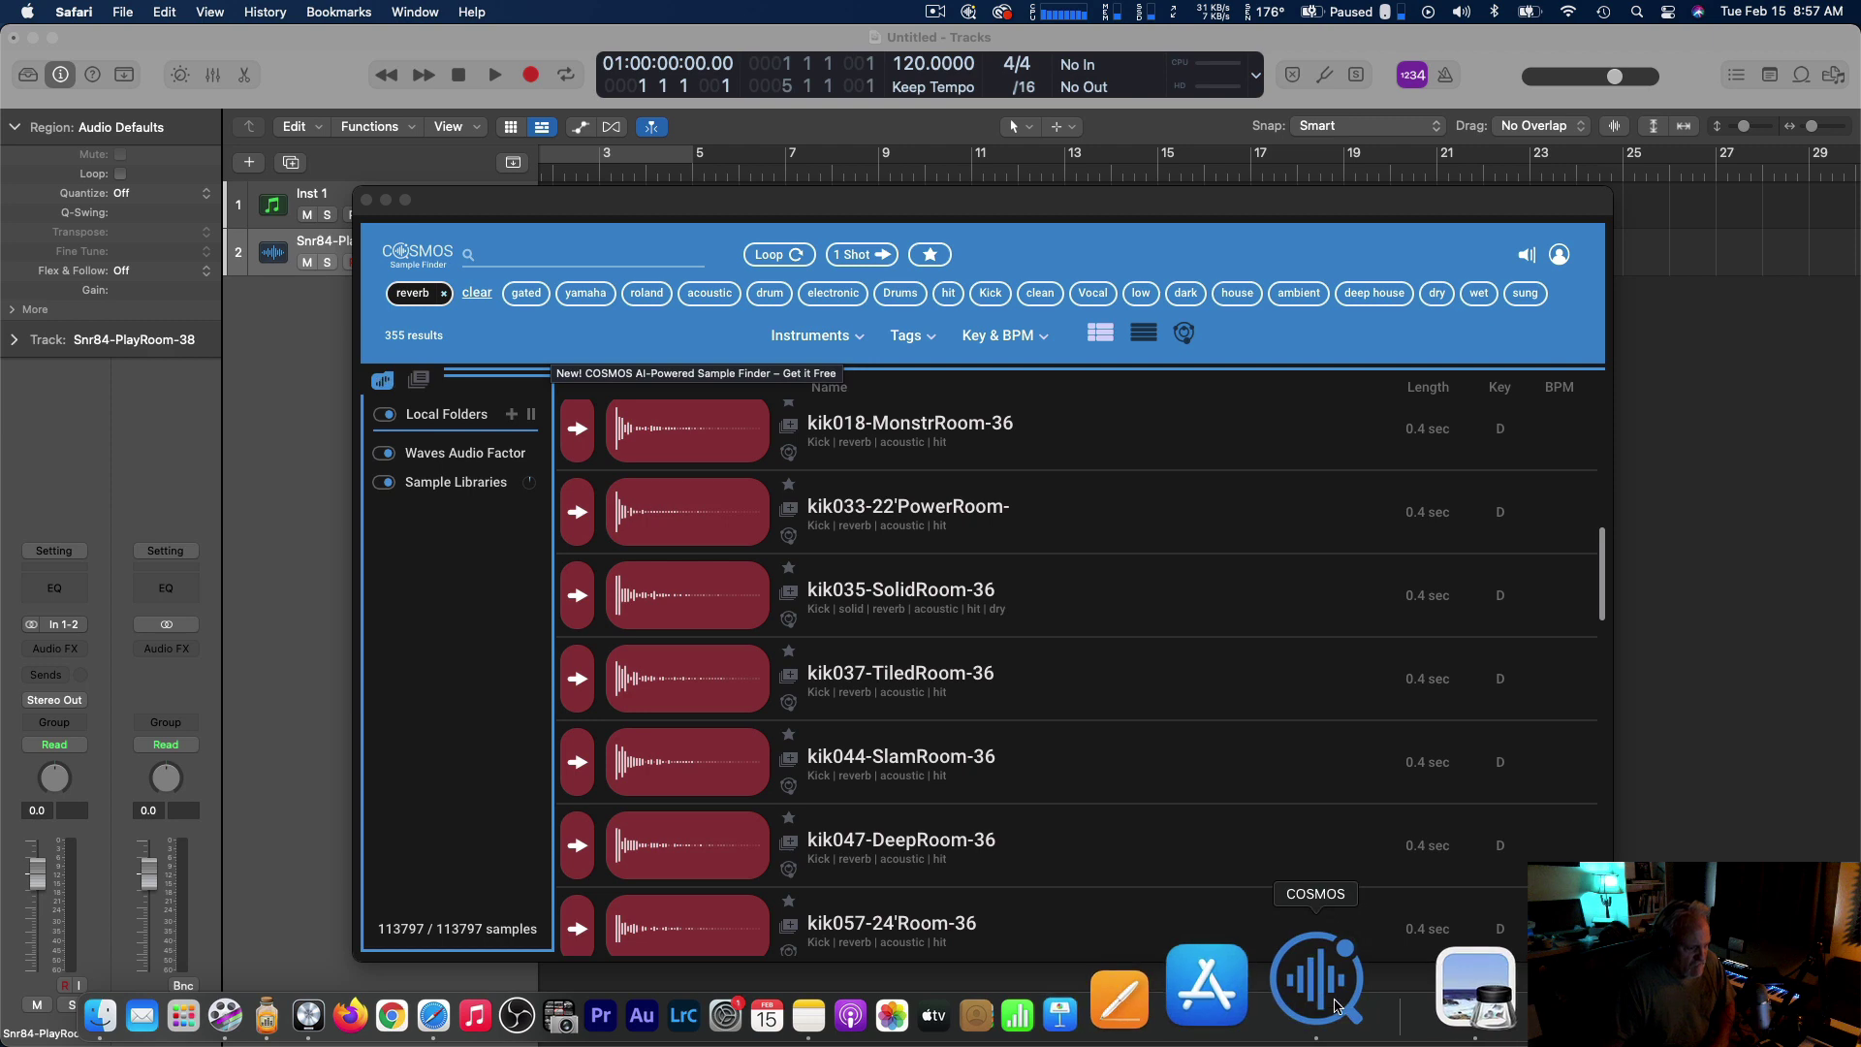
drag(520, 206, 562, 213)
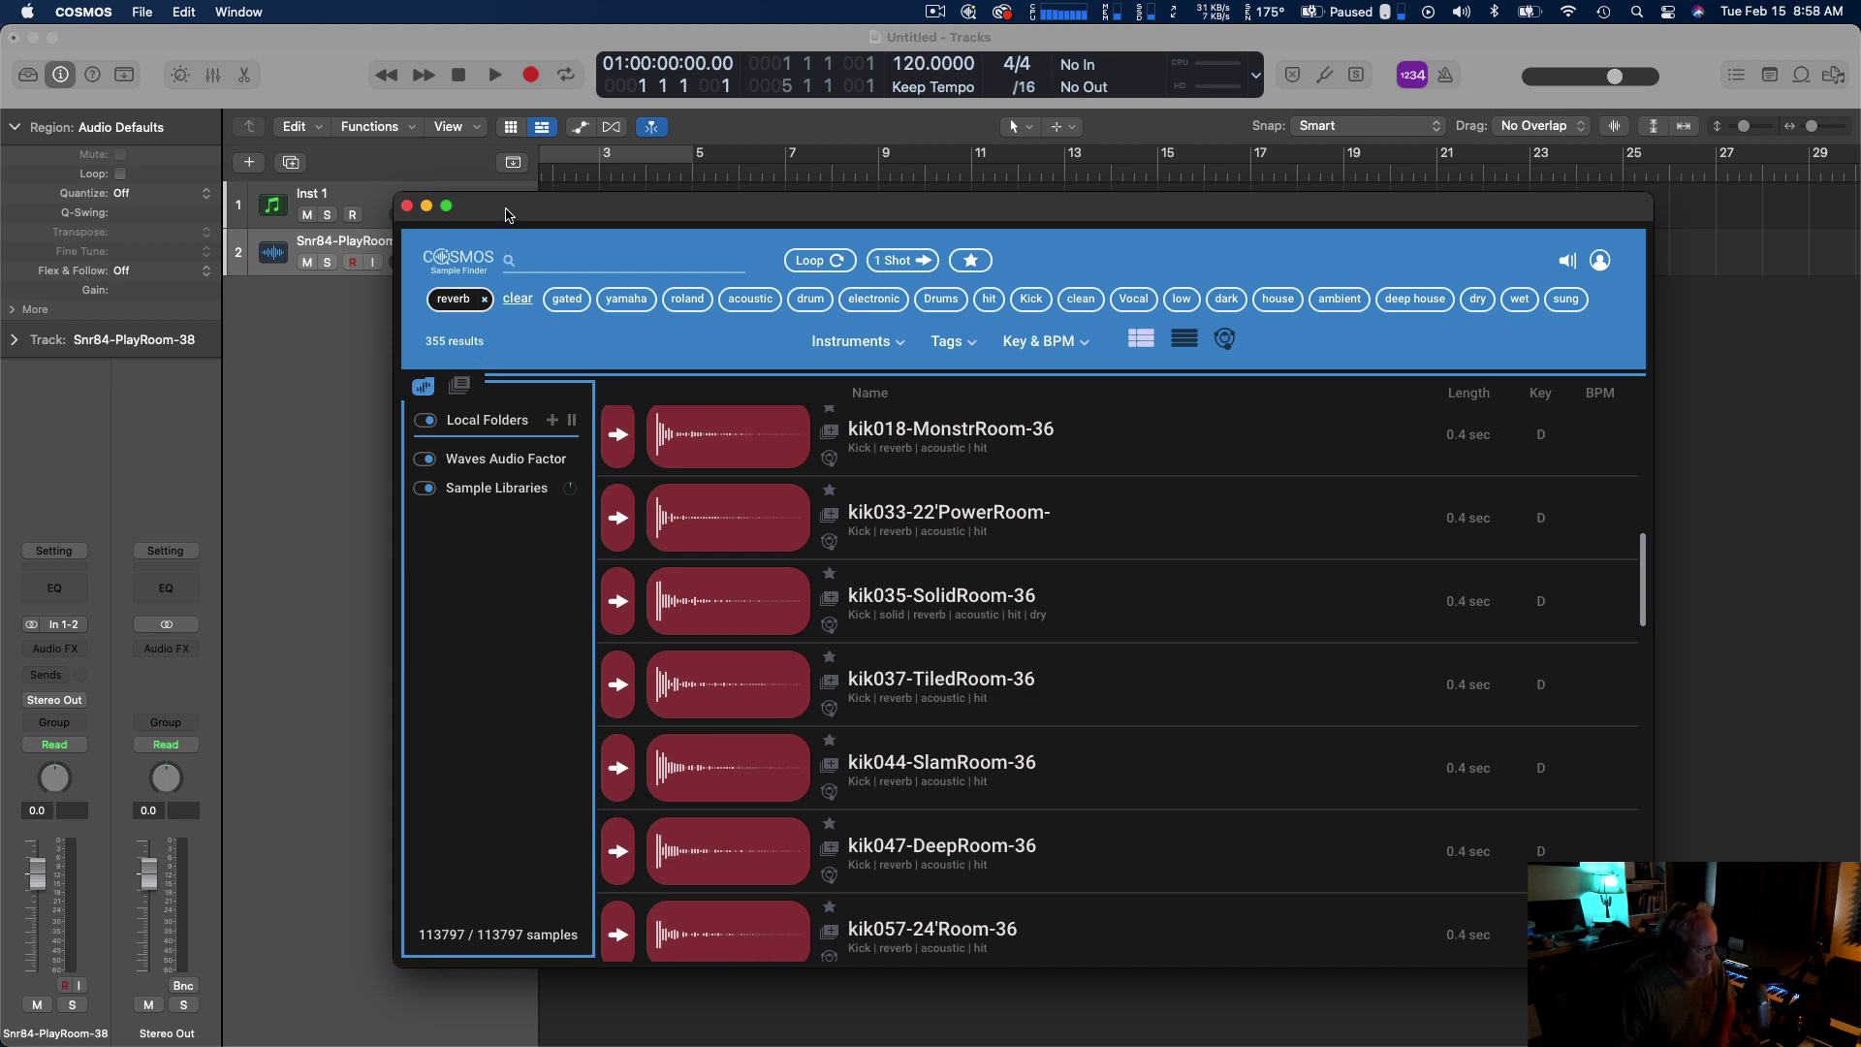
mouse_move(505, 214)
mouse_down()
mouse_move(415, 214)
mouse_move(472, 216)
mouse_up()
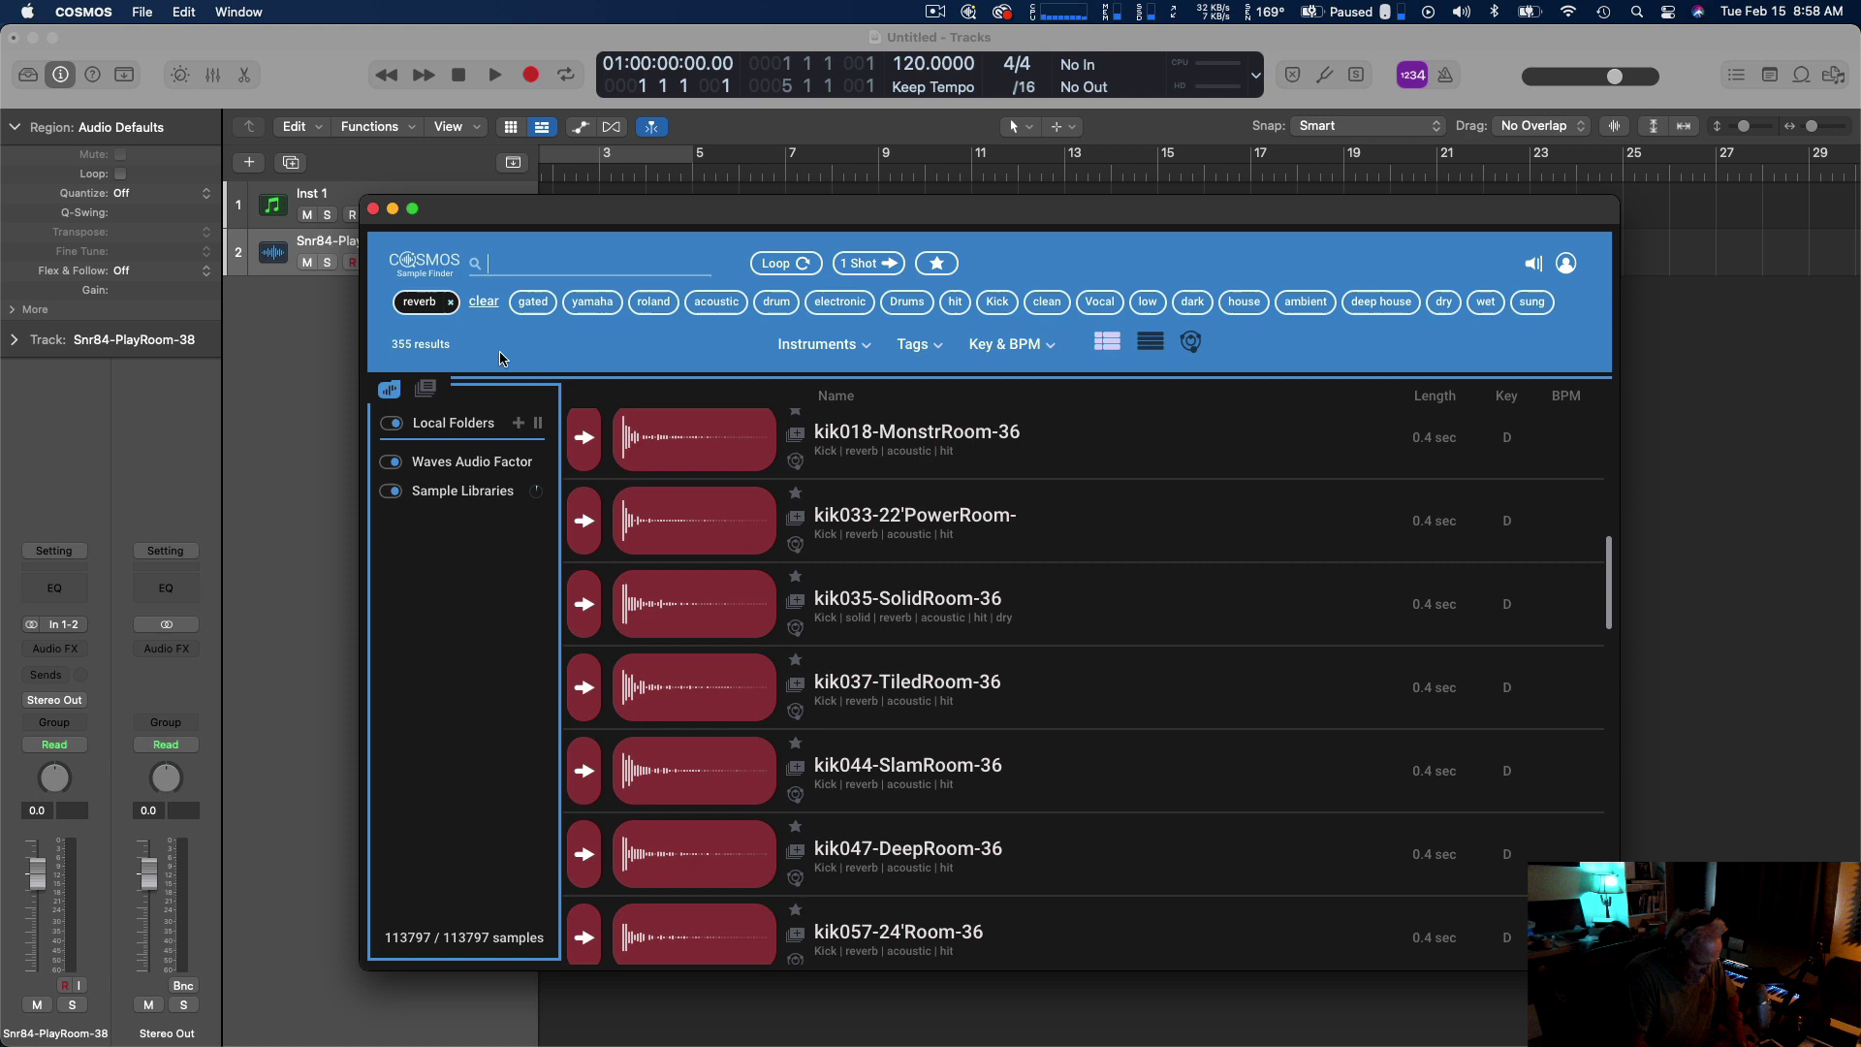
Search 'progressive kick' without the reverb tag and preview three of the results.
text(progressive)
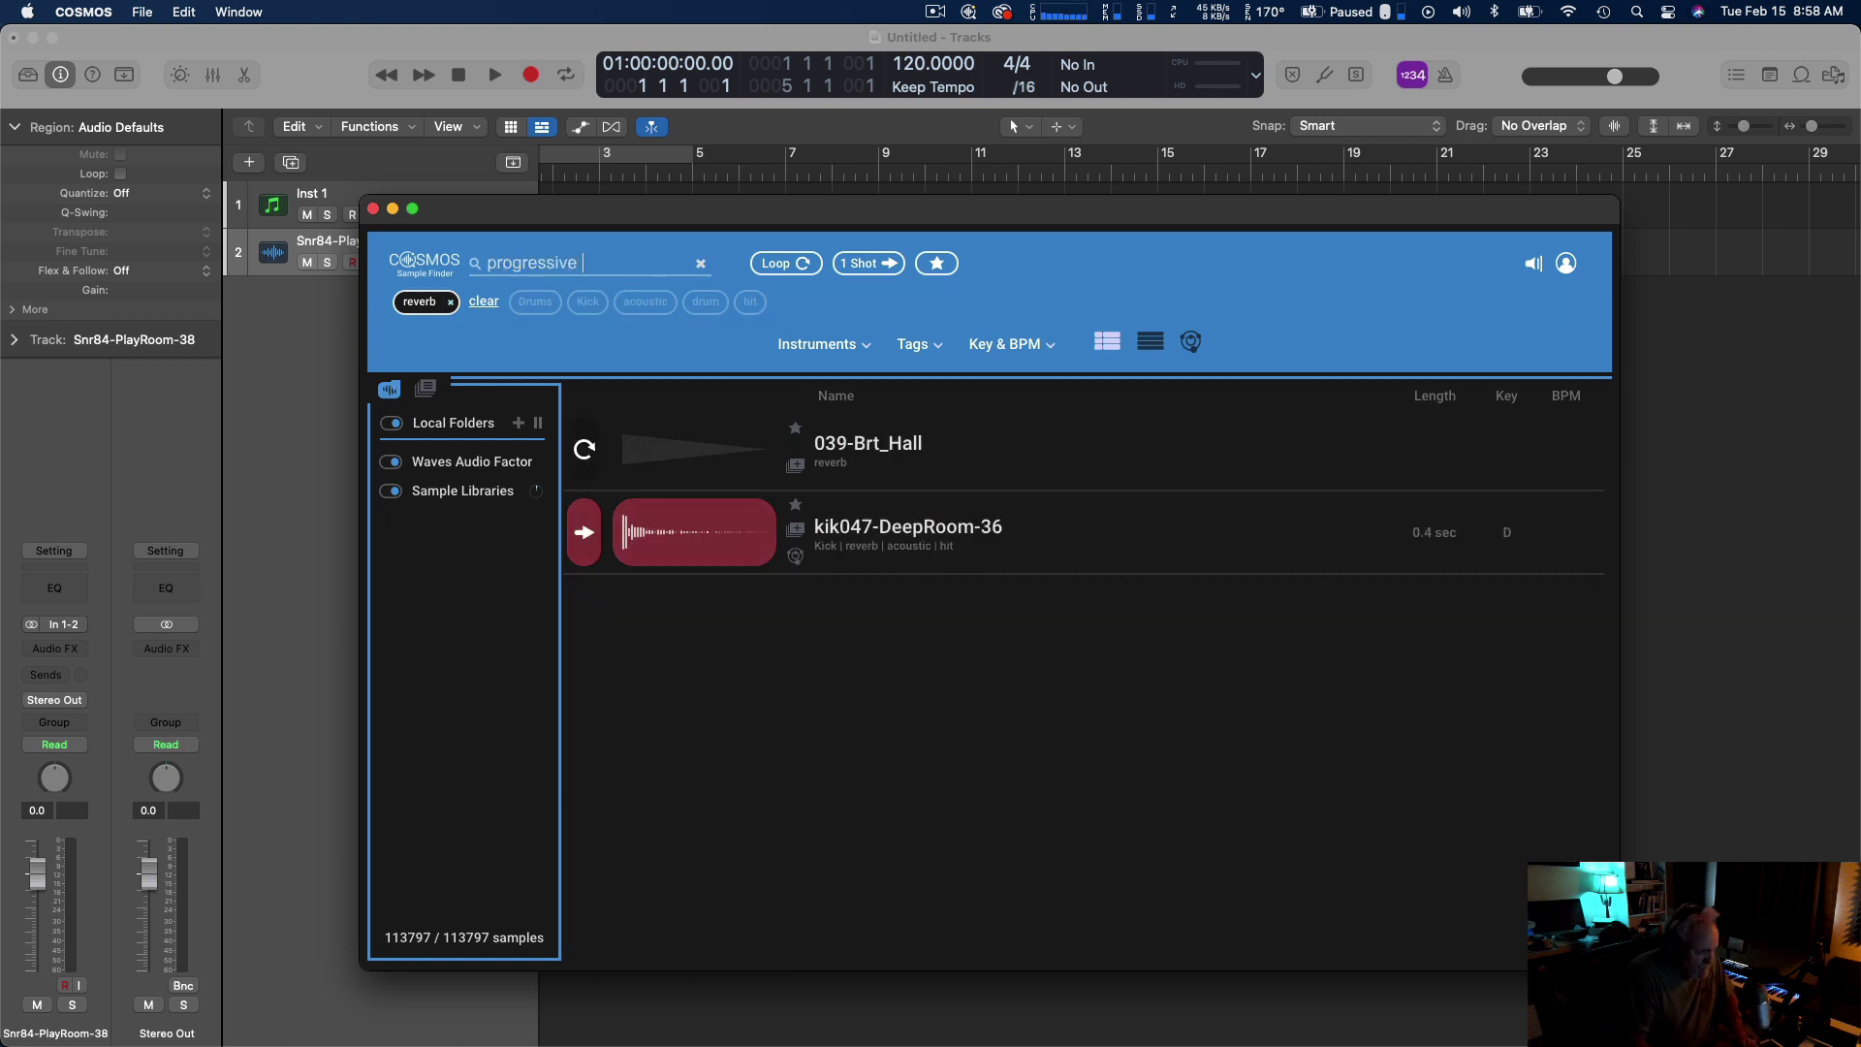
text( k)
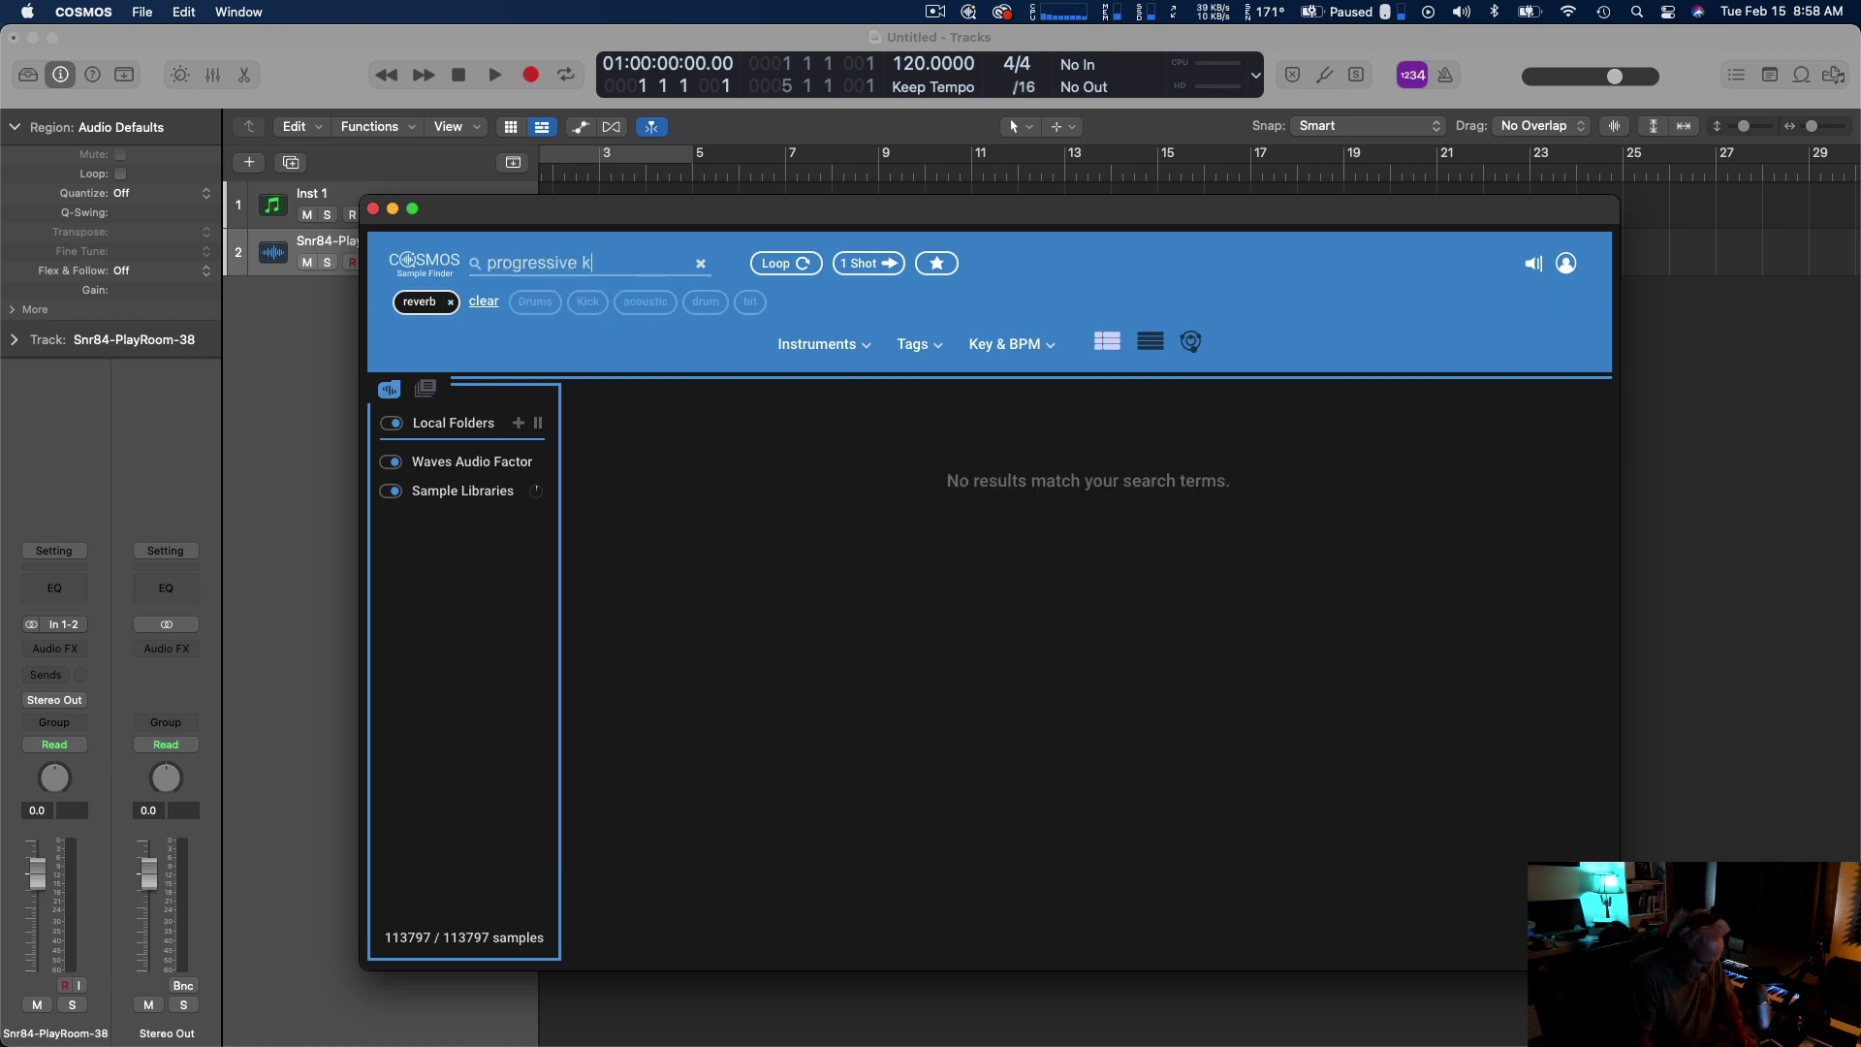
text(ick)
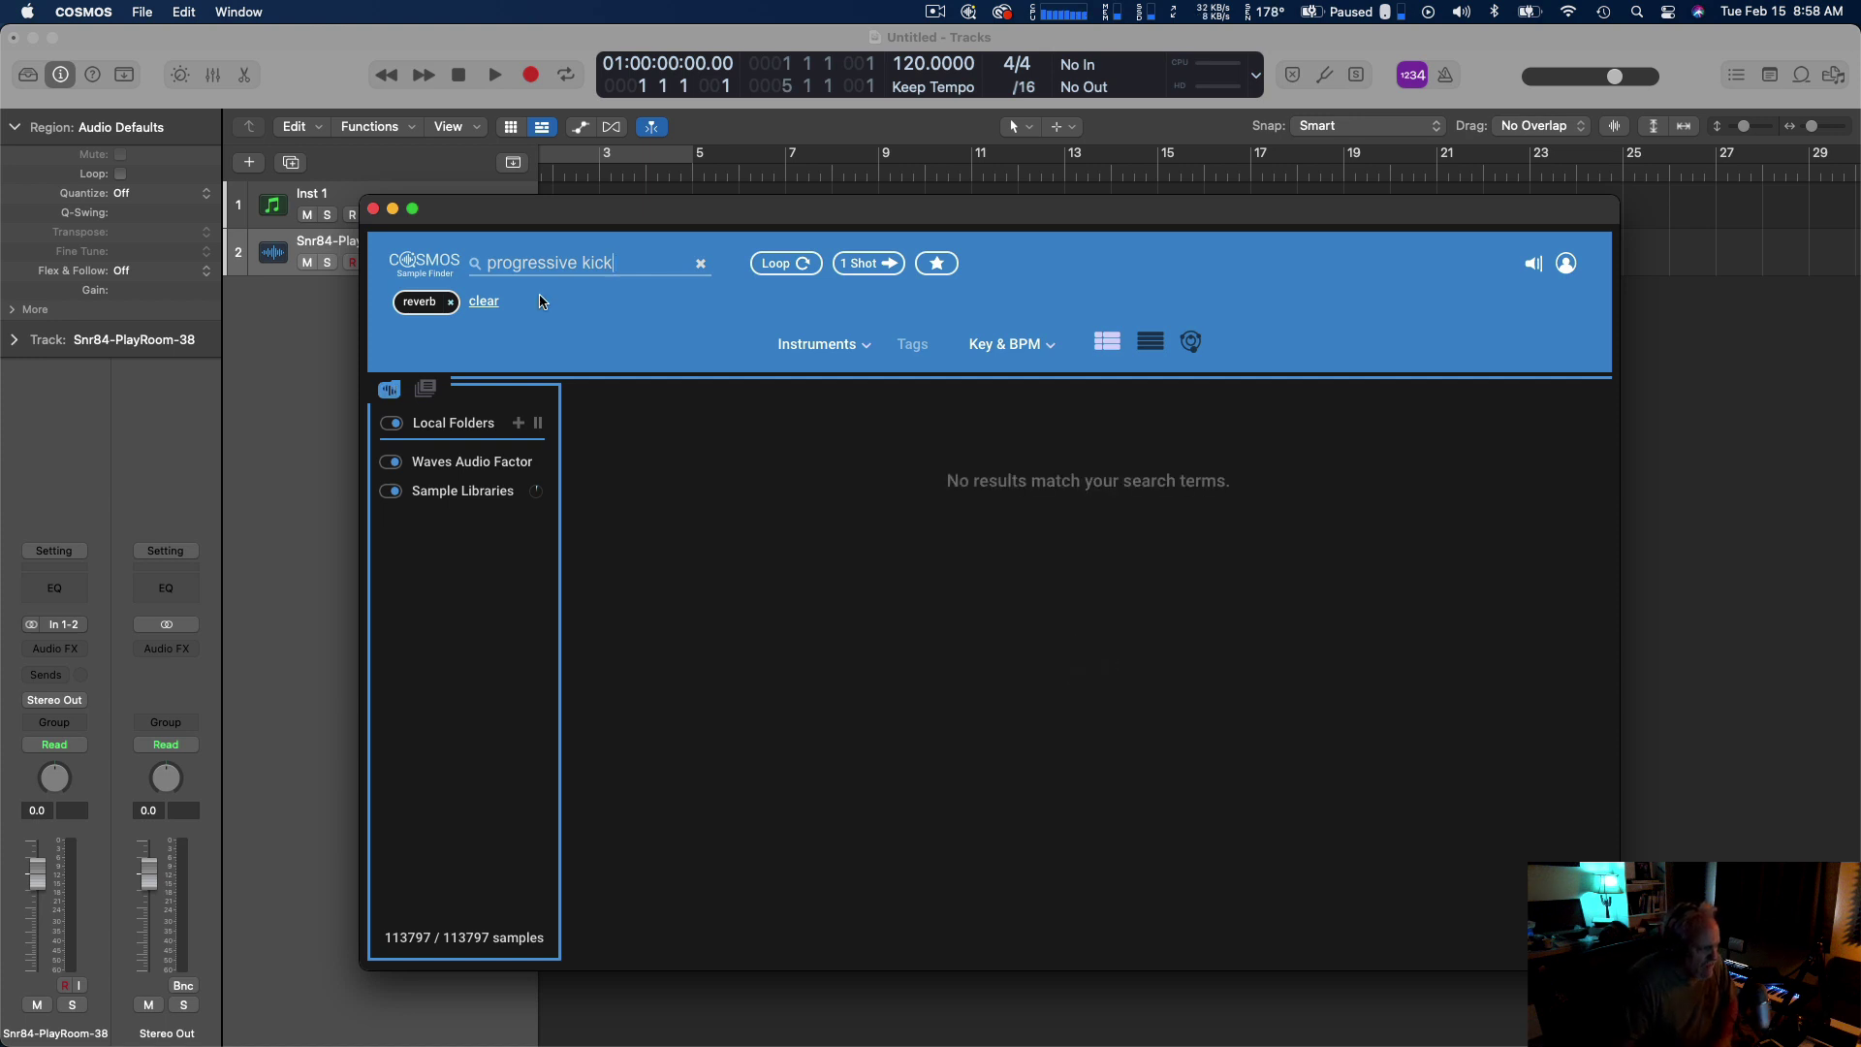
click(452, 305)
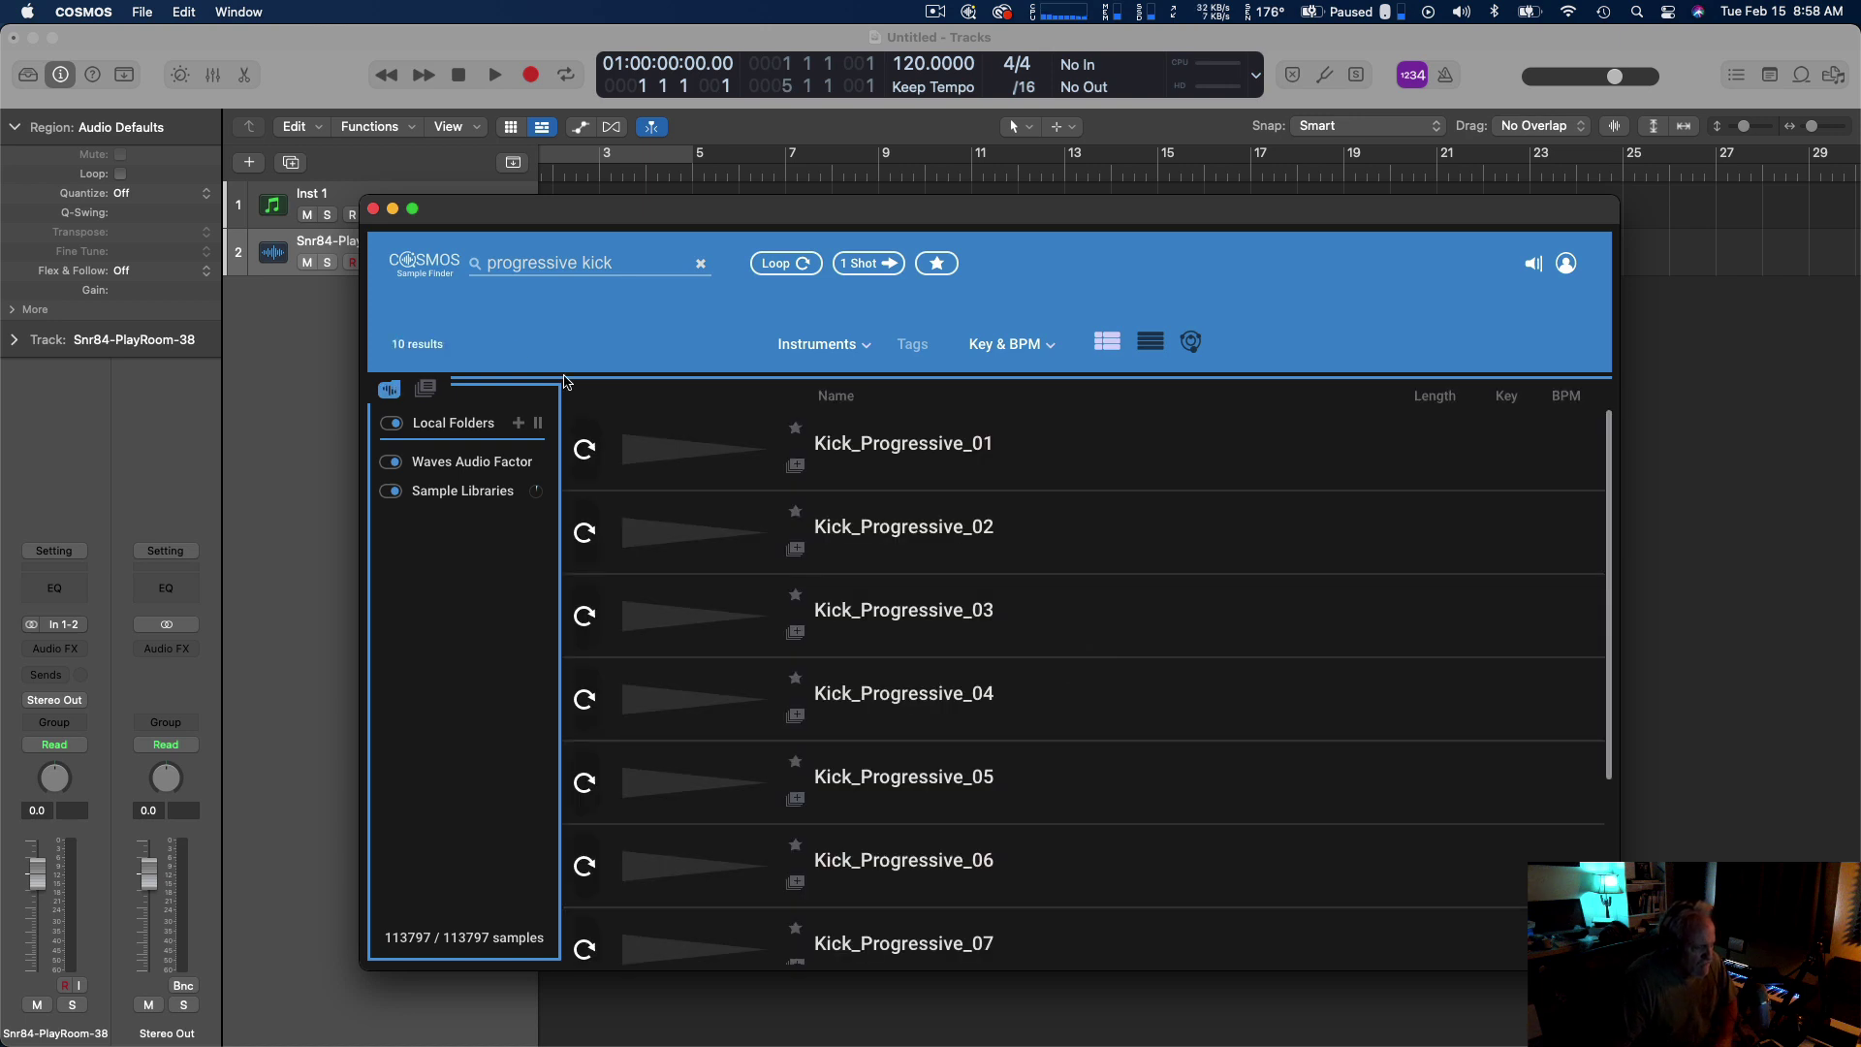
click(583, 449)
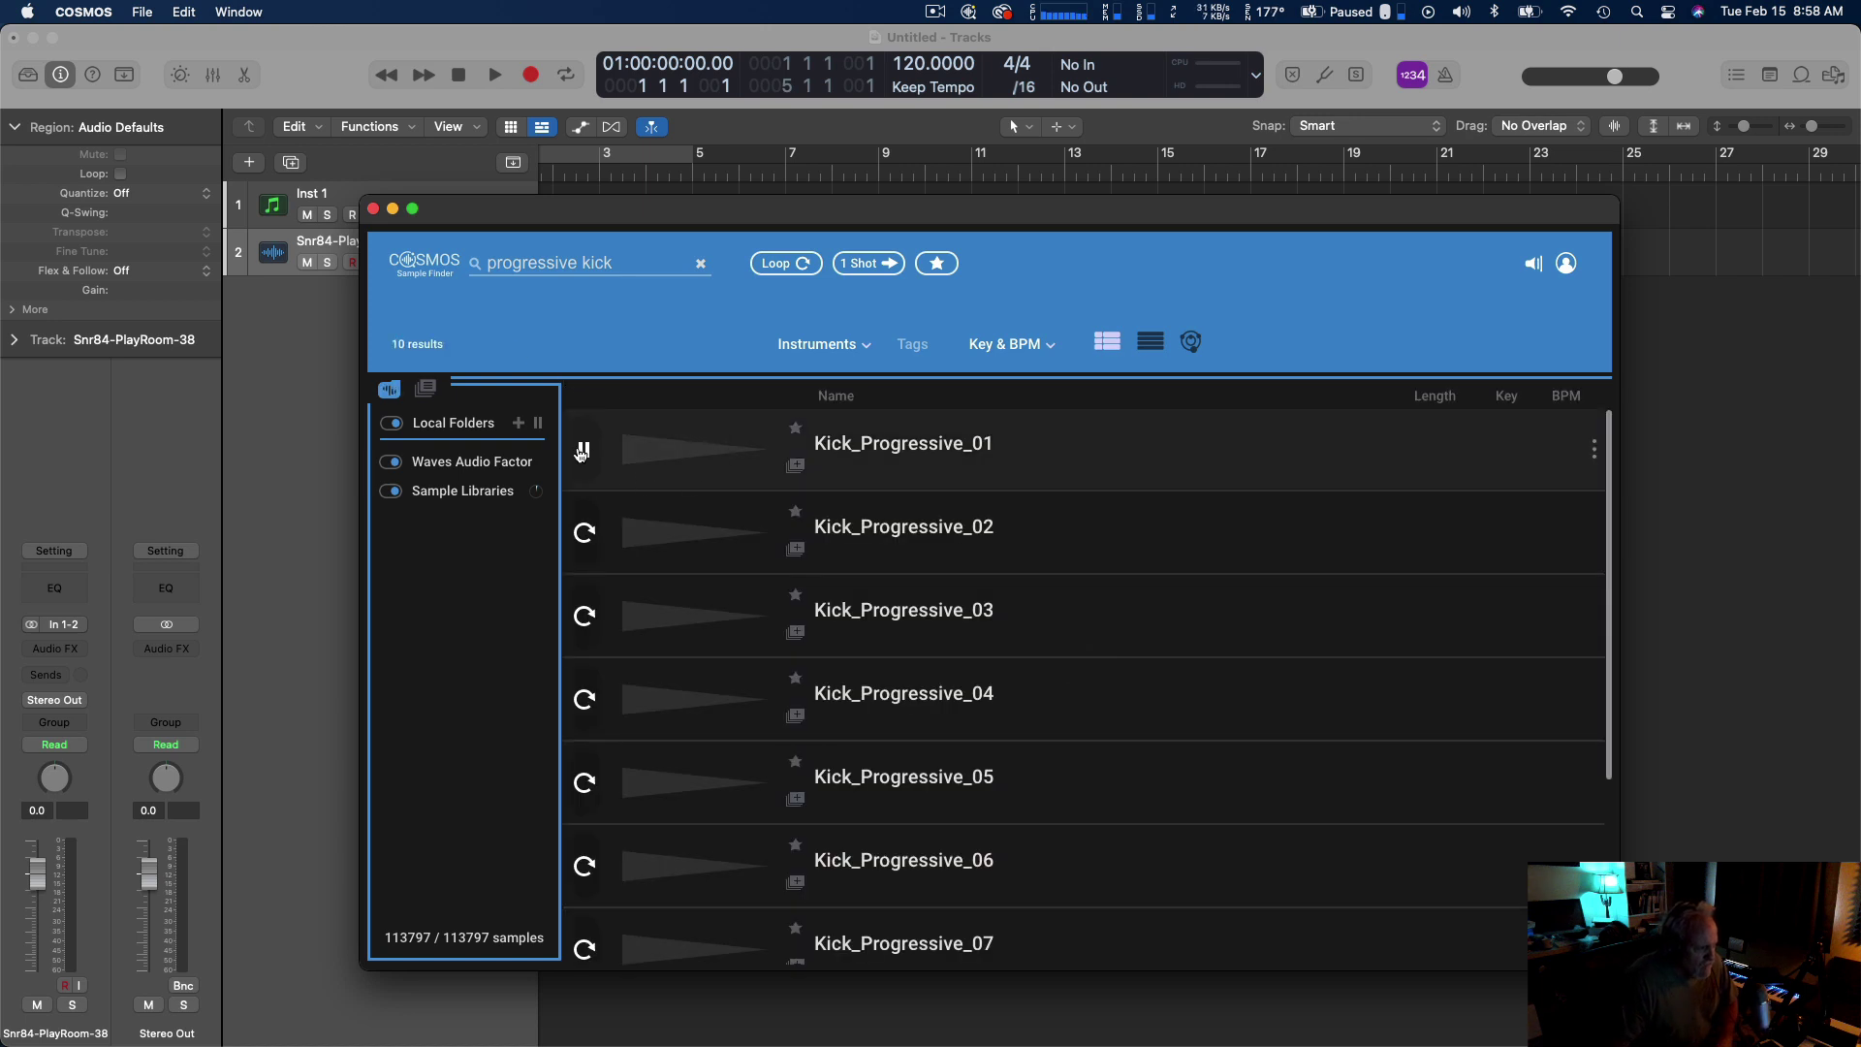
click(583, 613)
click(583, 701)
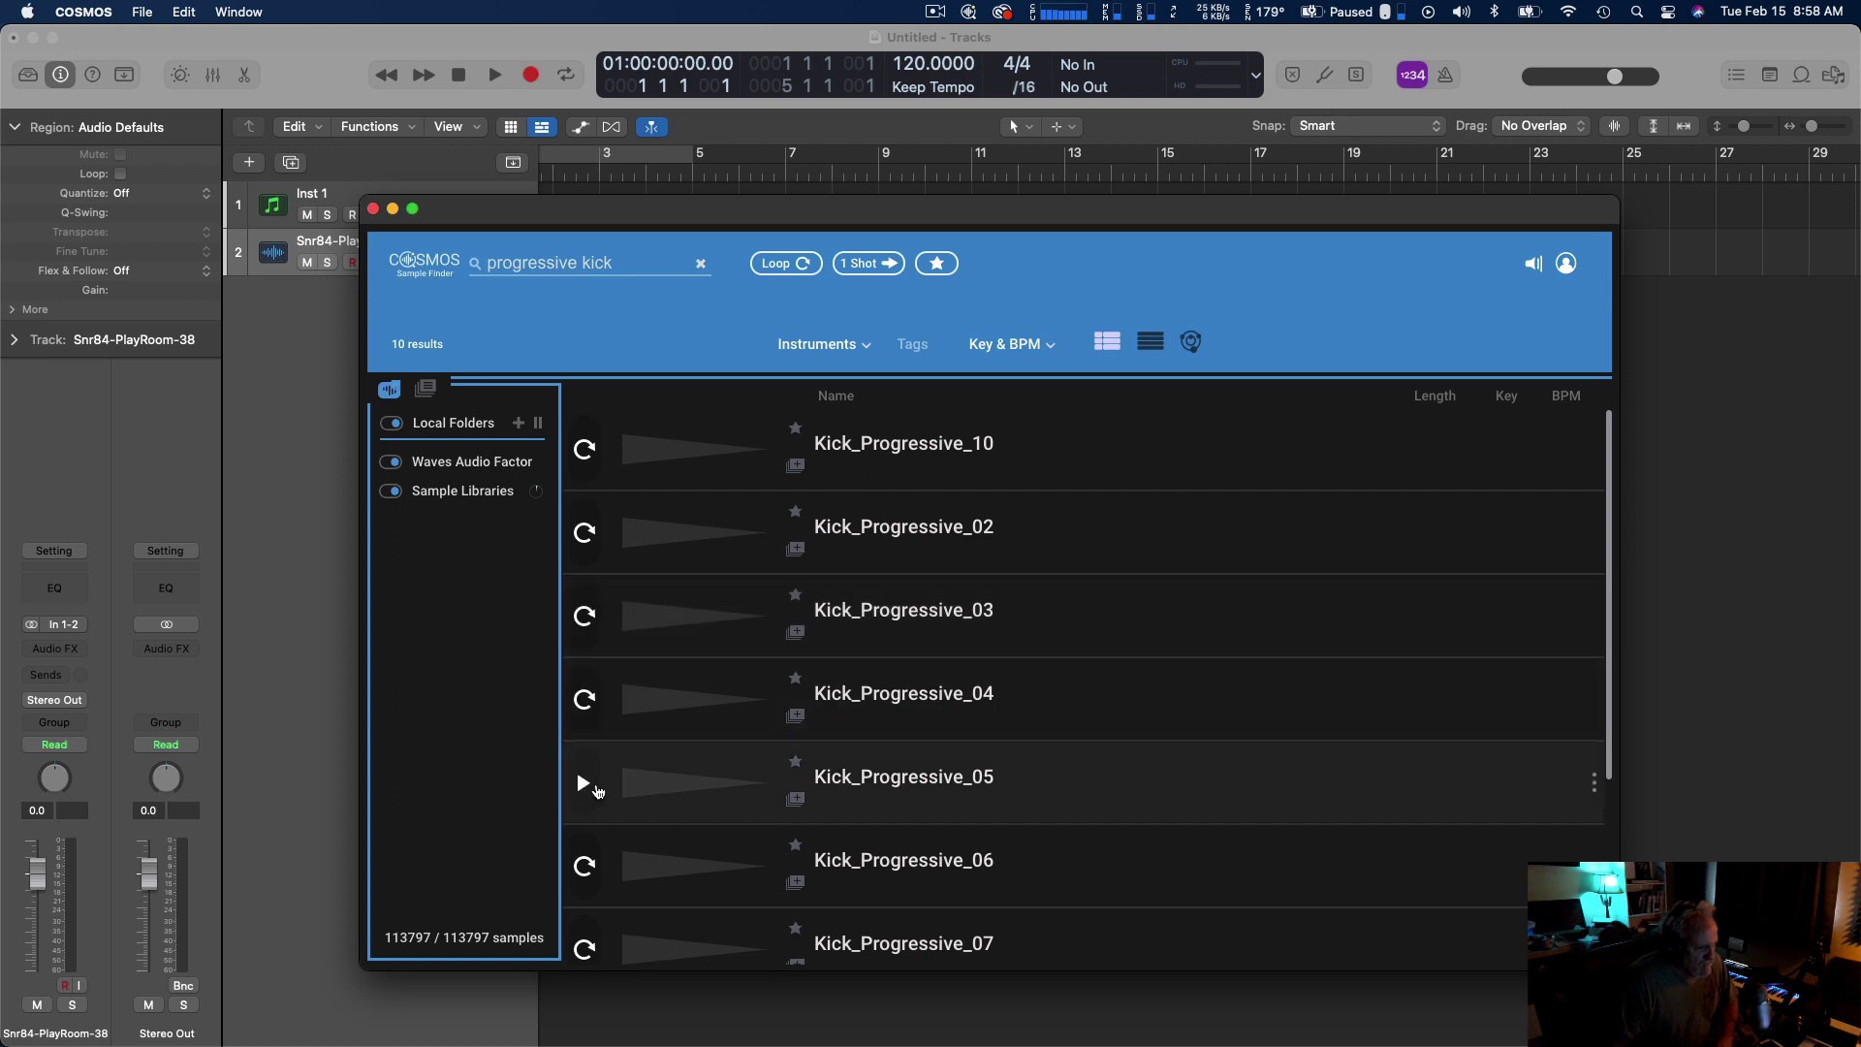
Browse the remaining progressive kick results, then clear the search.
scroll(1607, 574, down, 2)
scroll(1607, 574, down, 2)
scroll(1548, 437, up, 3)
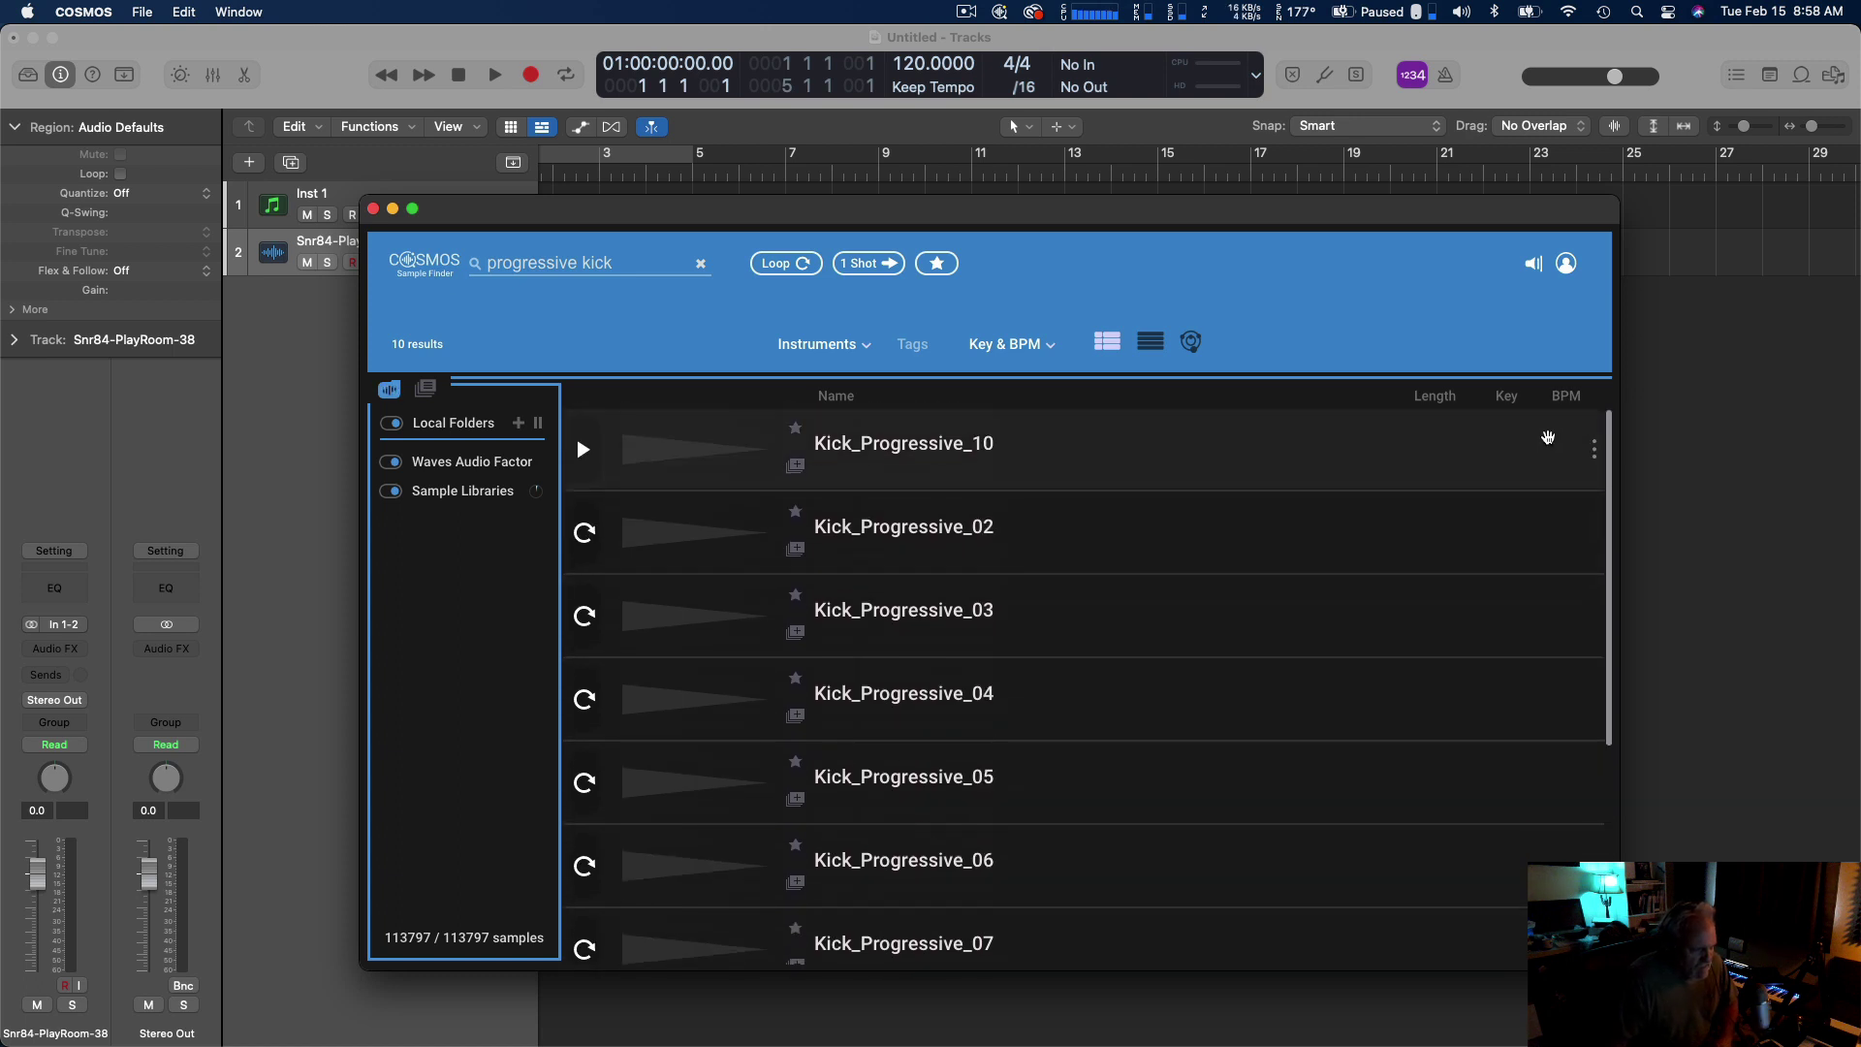
scroll(1537, 465, down, 3)
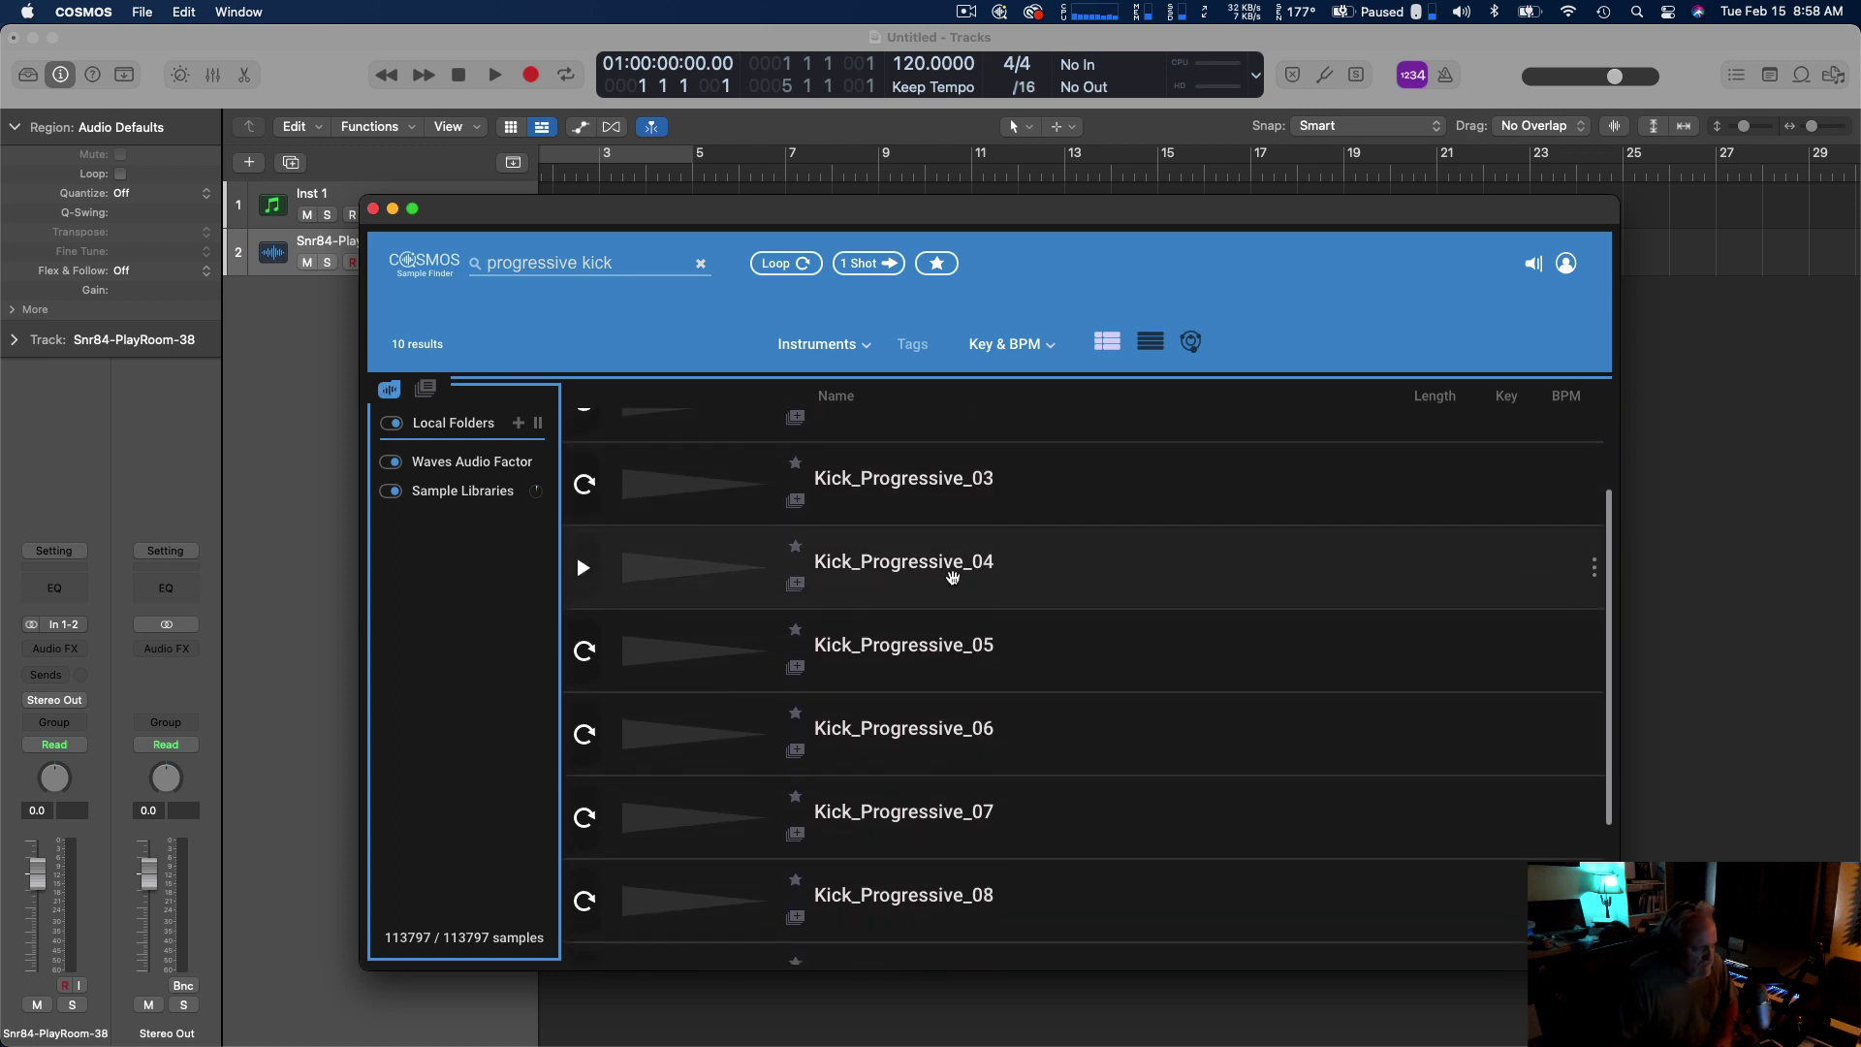
click(702, 267)
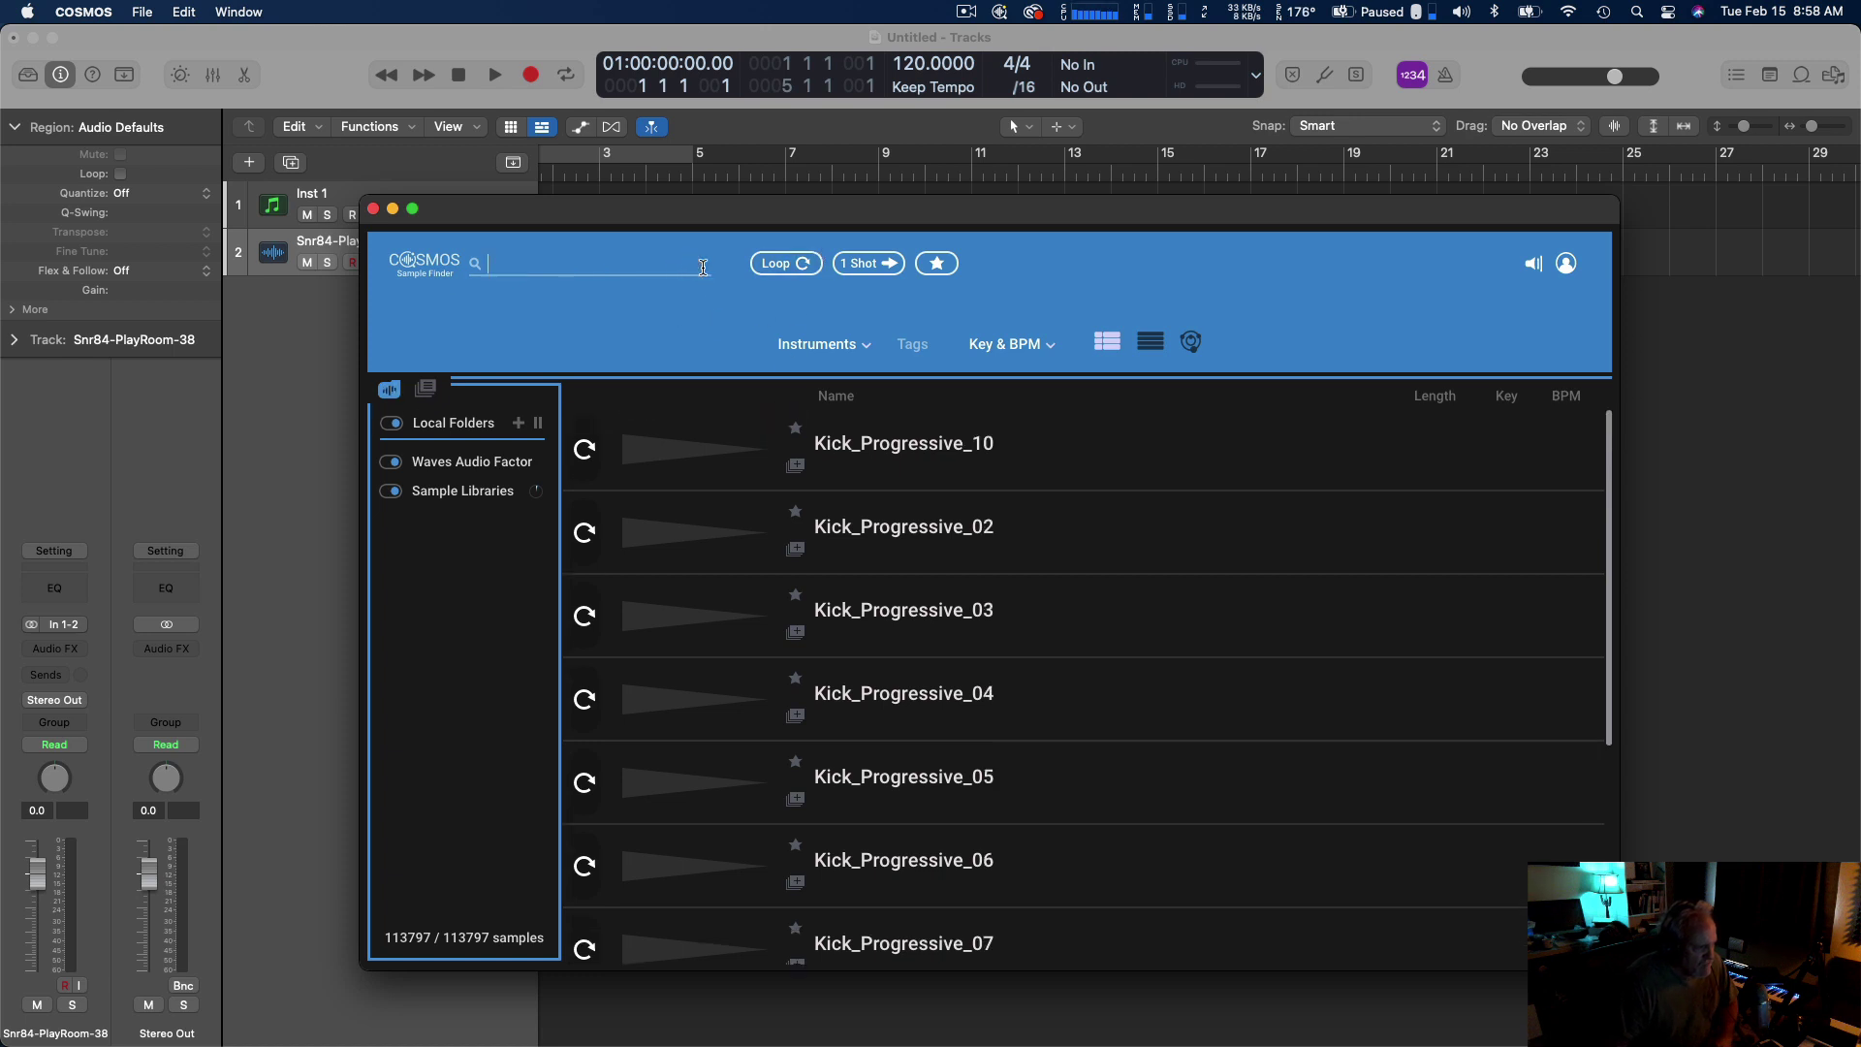
Search for 'vocal wet' instead of 'vocal reverb'.
text(vocal )
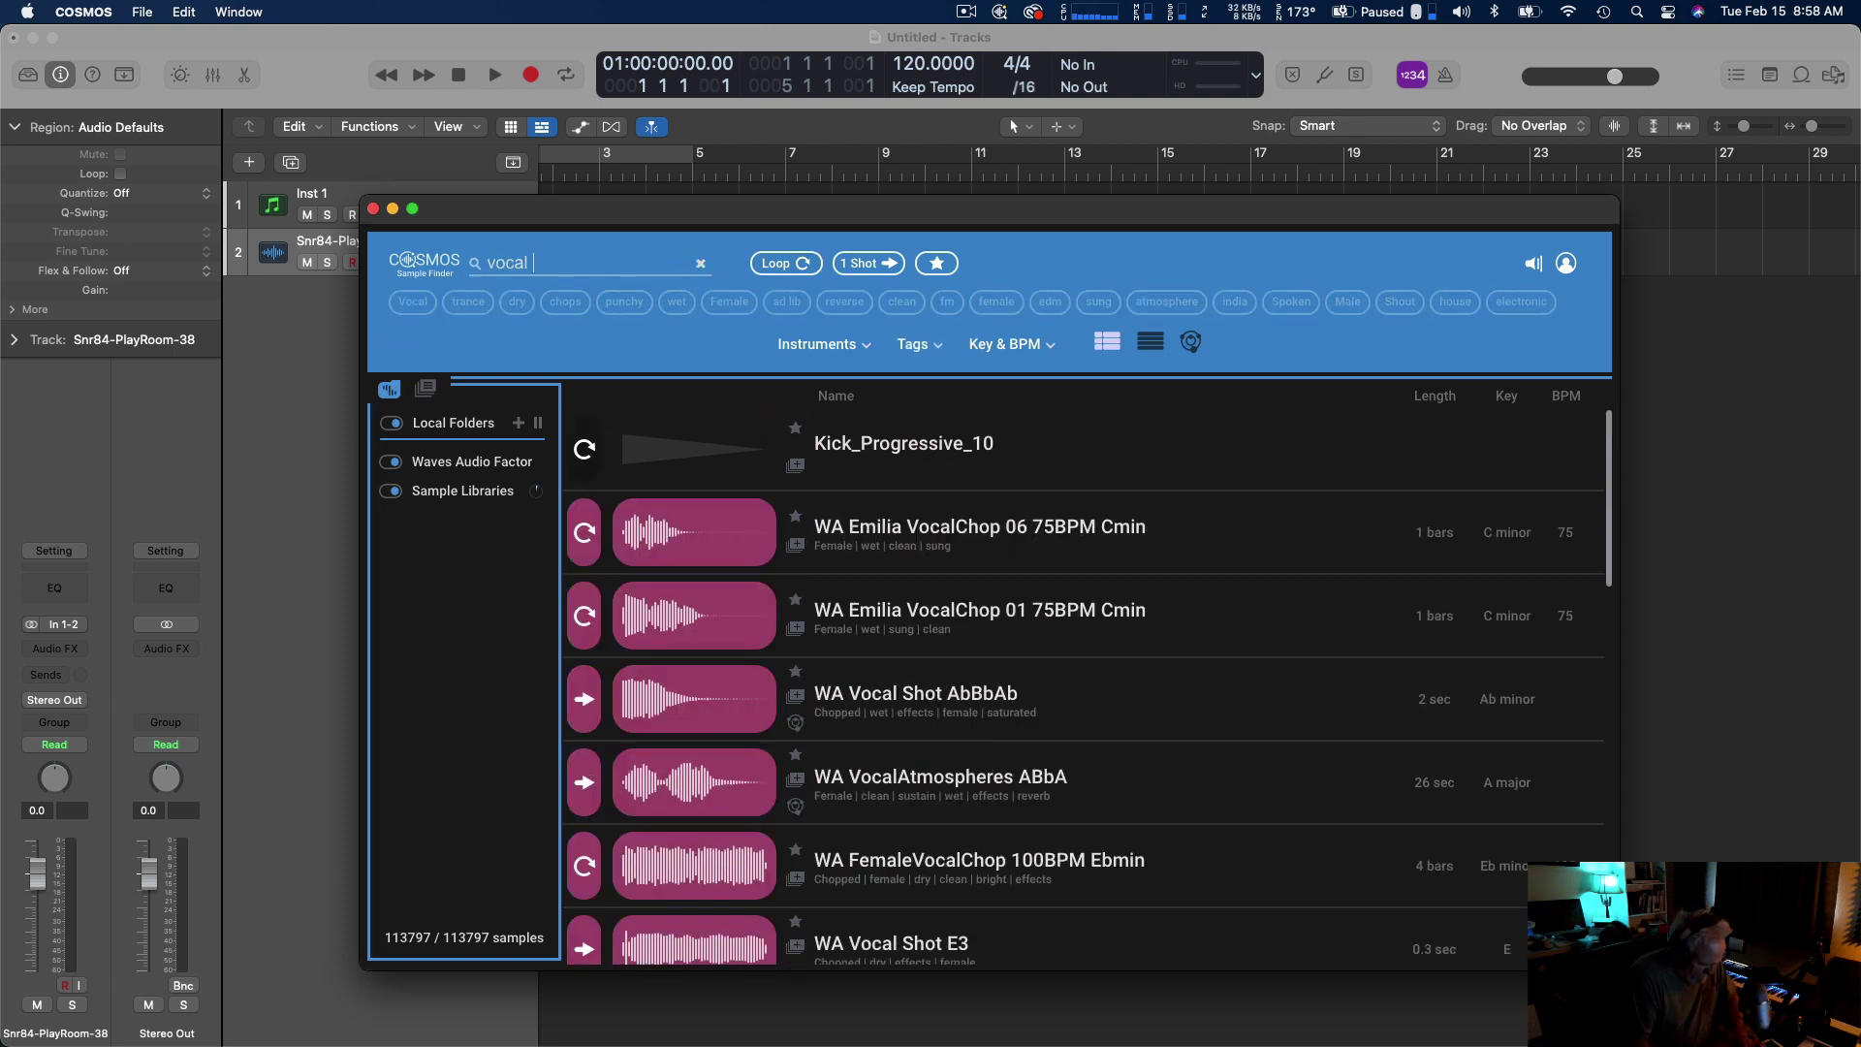
text(reverb)
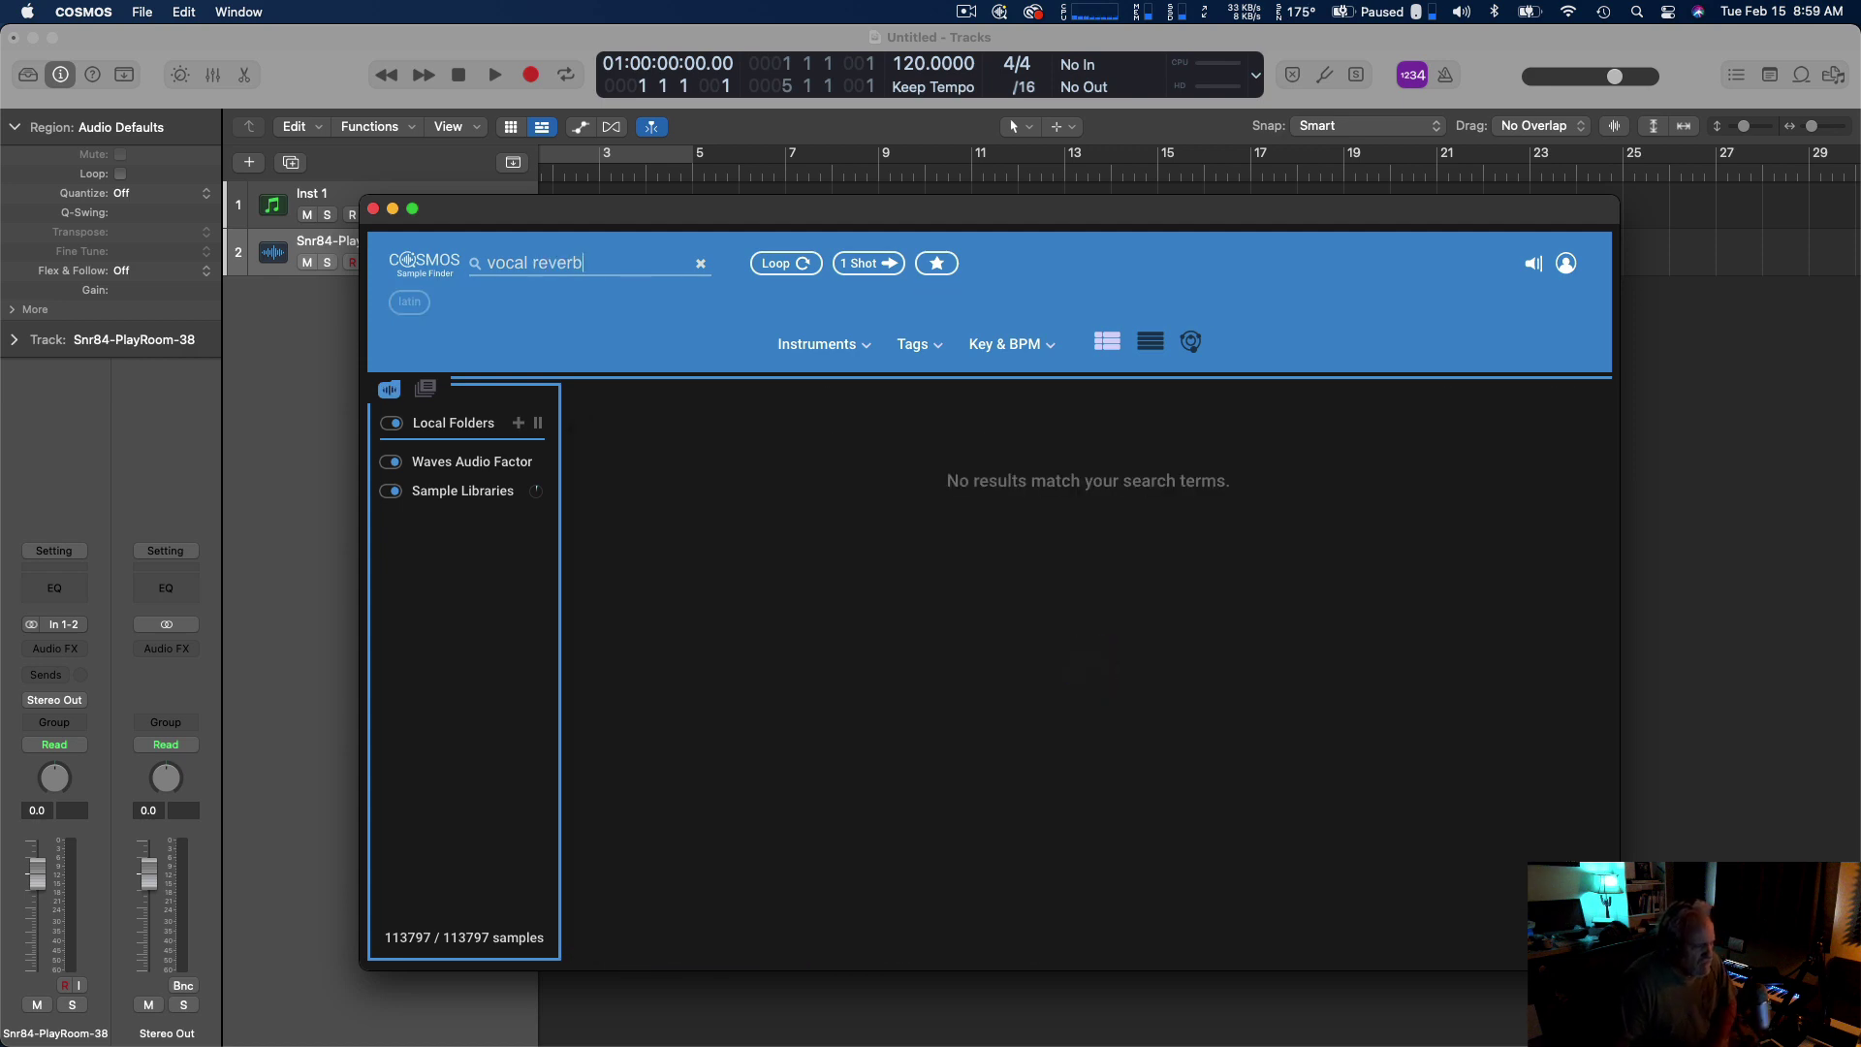
key(BackSpace)
key(BackSpace)
key(BackSpace)
key(BackSpace)
key(BackSpace)
key(BackSpace)
key(BackSpace)
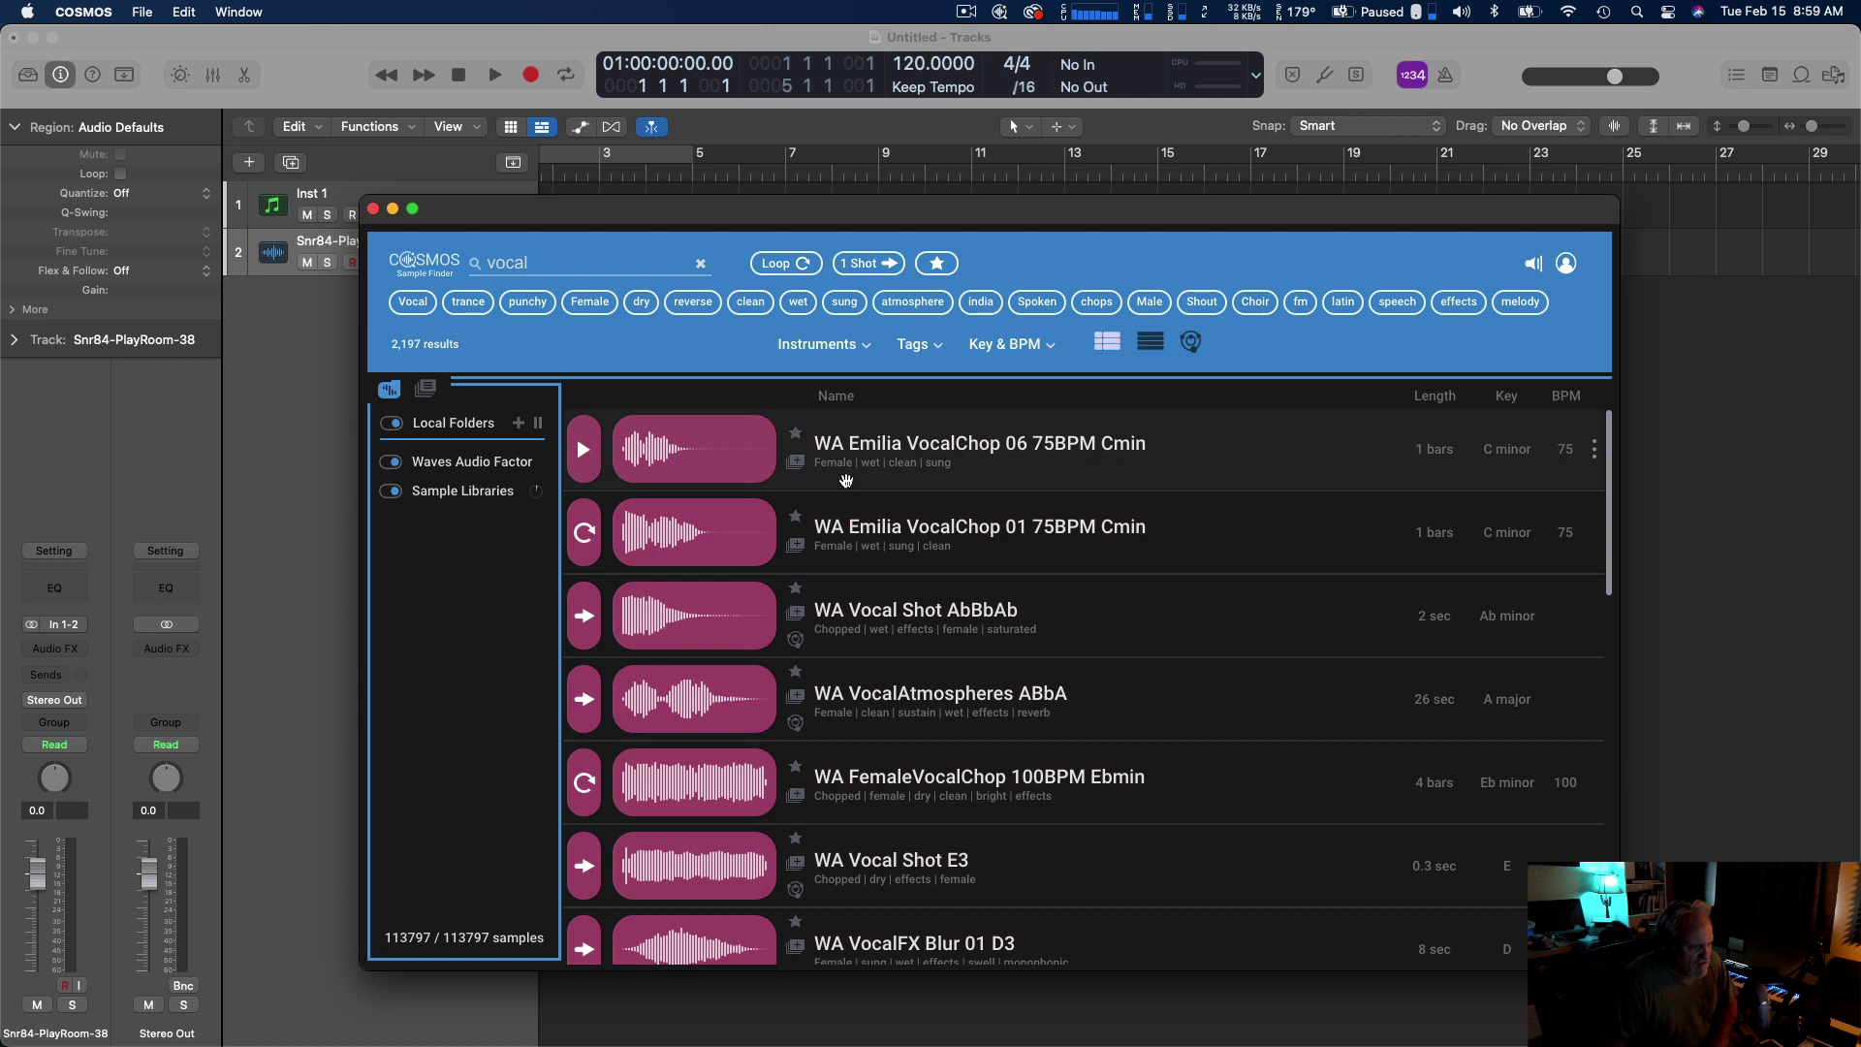
text(wet)
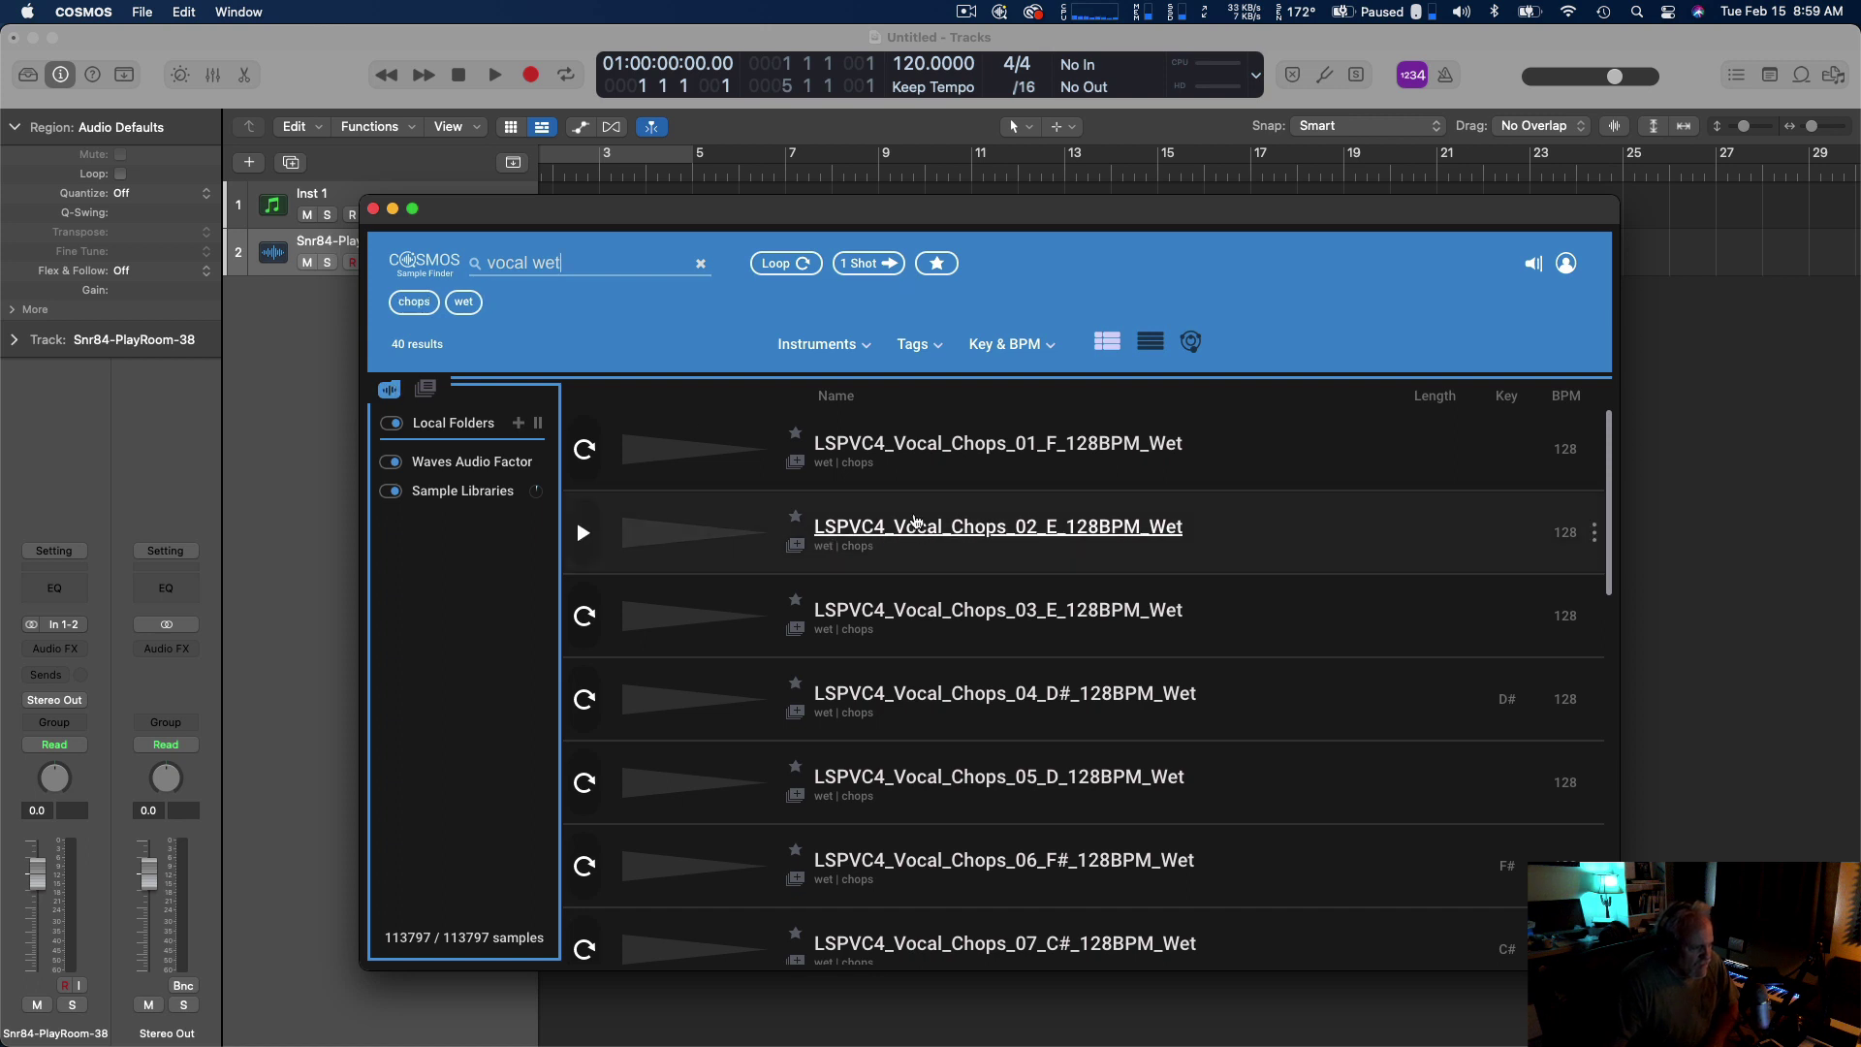
Scroll the 40 results and preview LSPVC4_Vocal_Chops_35_E_128BPM_Wet.
scroll(885, 482, down, 7)
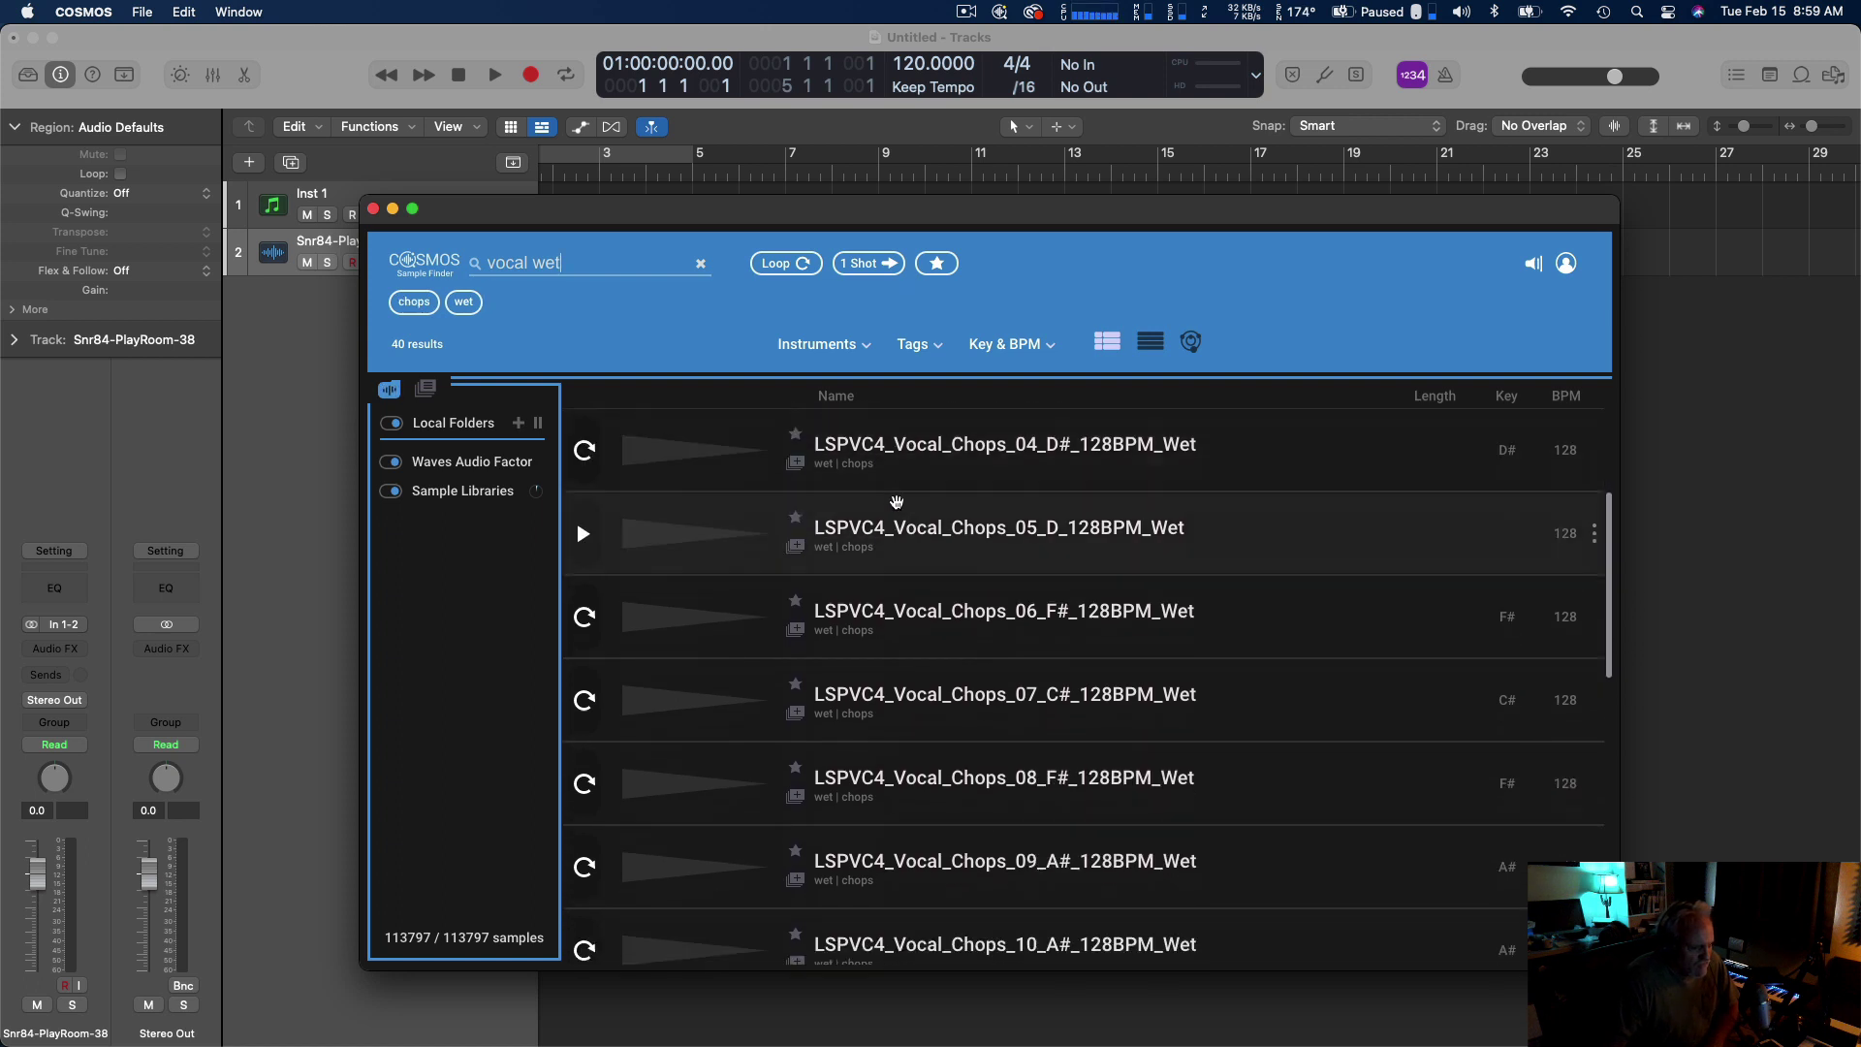
scroll(896, 501, down, 9)
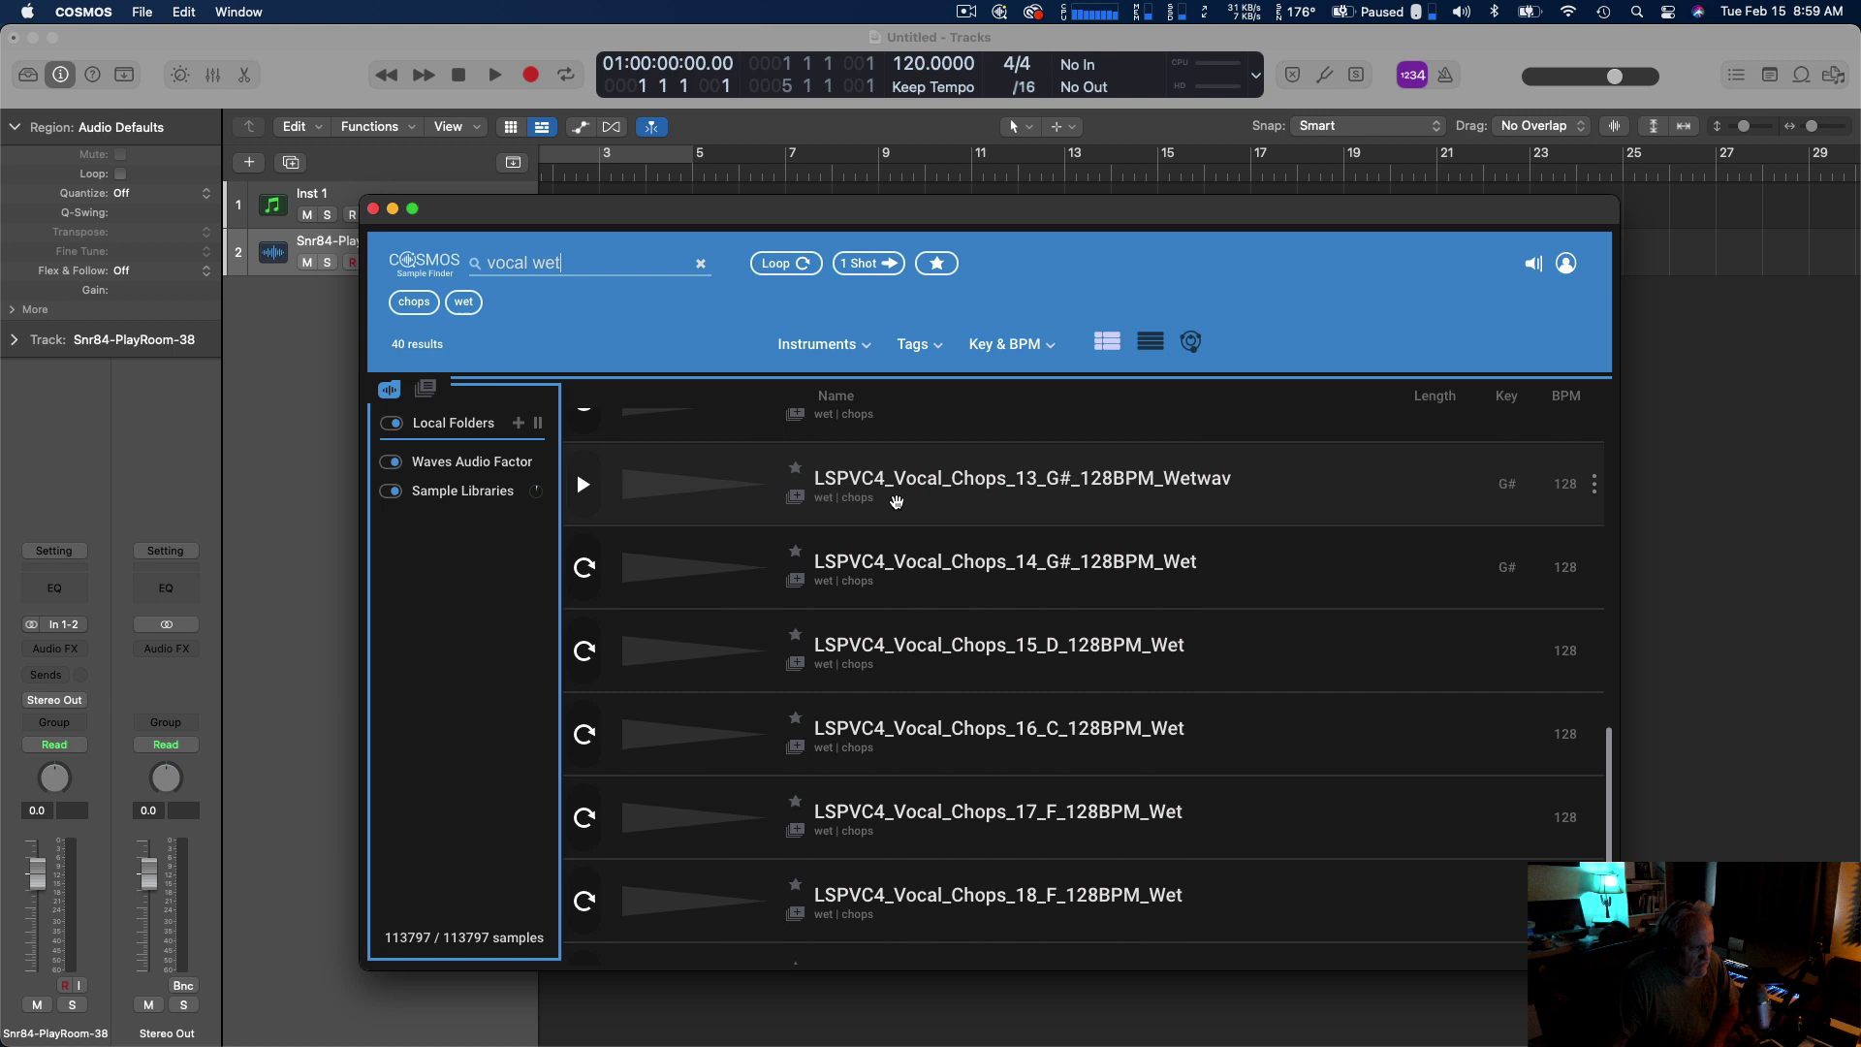
scroll(897, 502, down, 9)
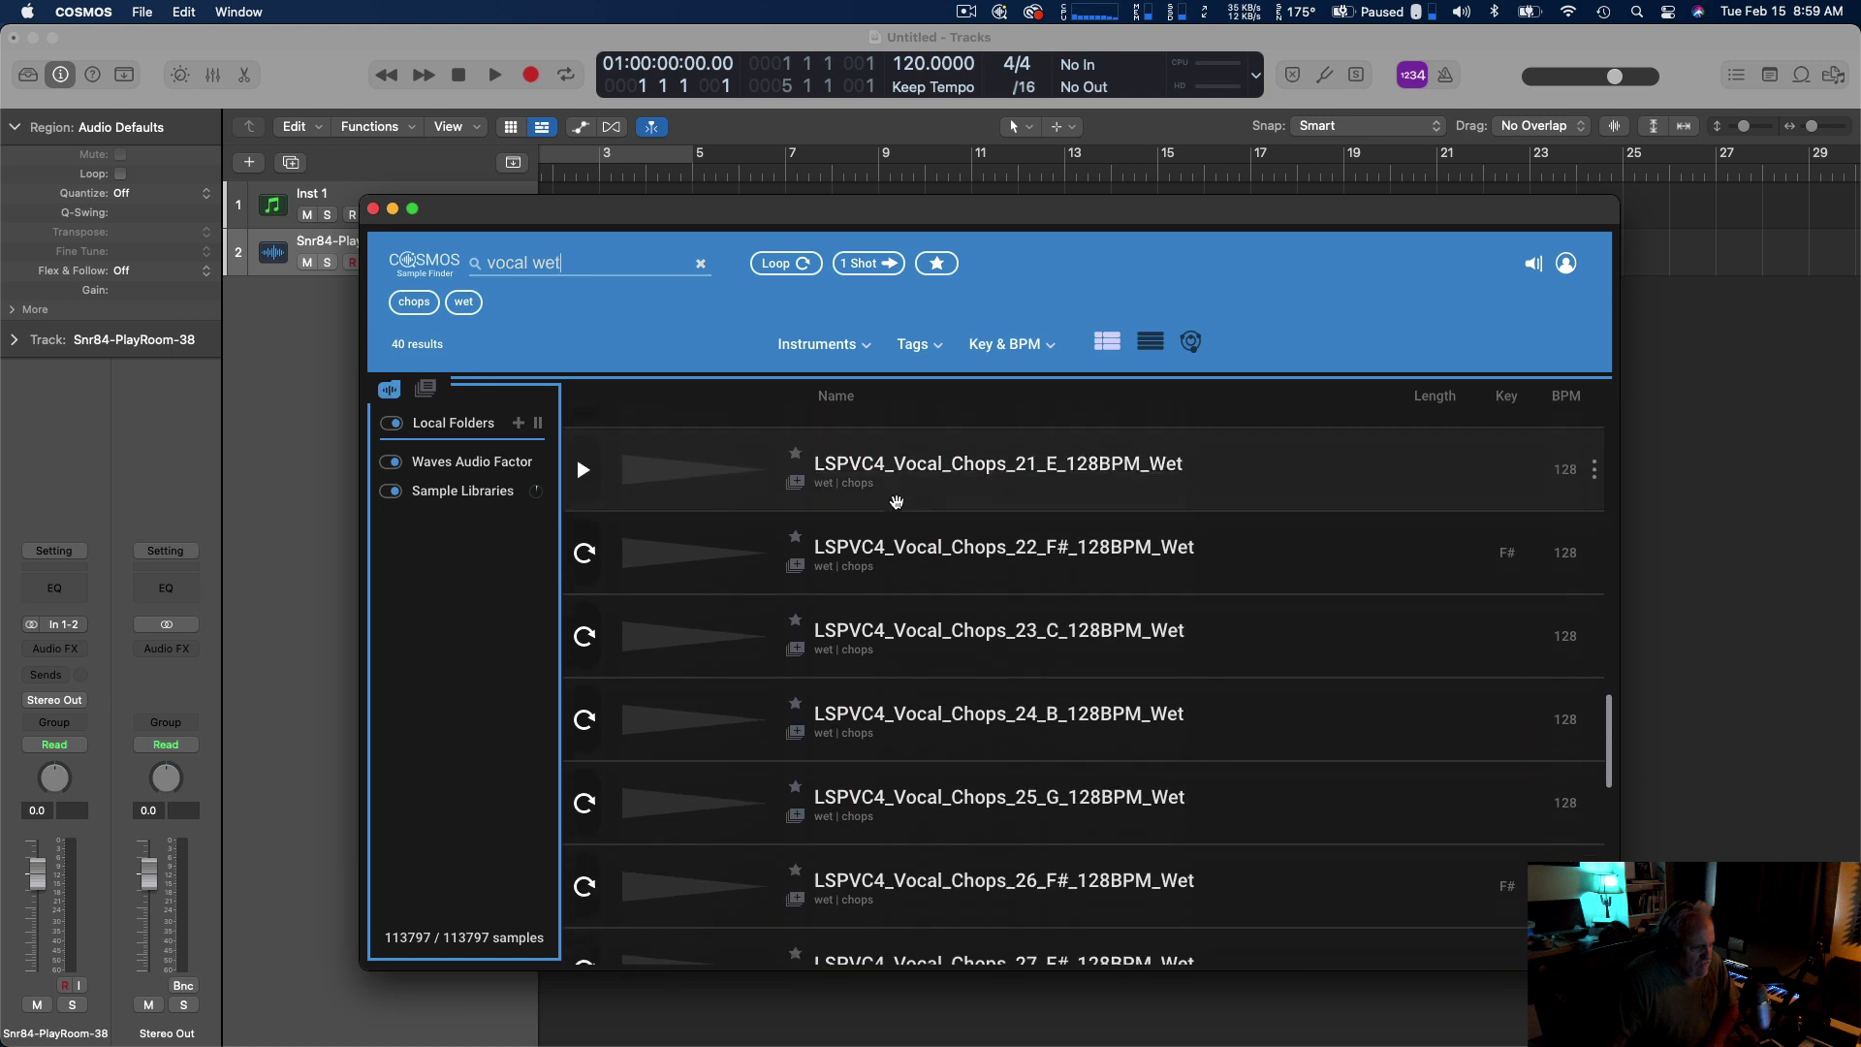
scroll(896, 501, down, 3)
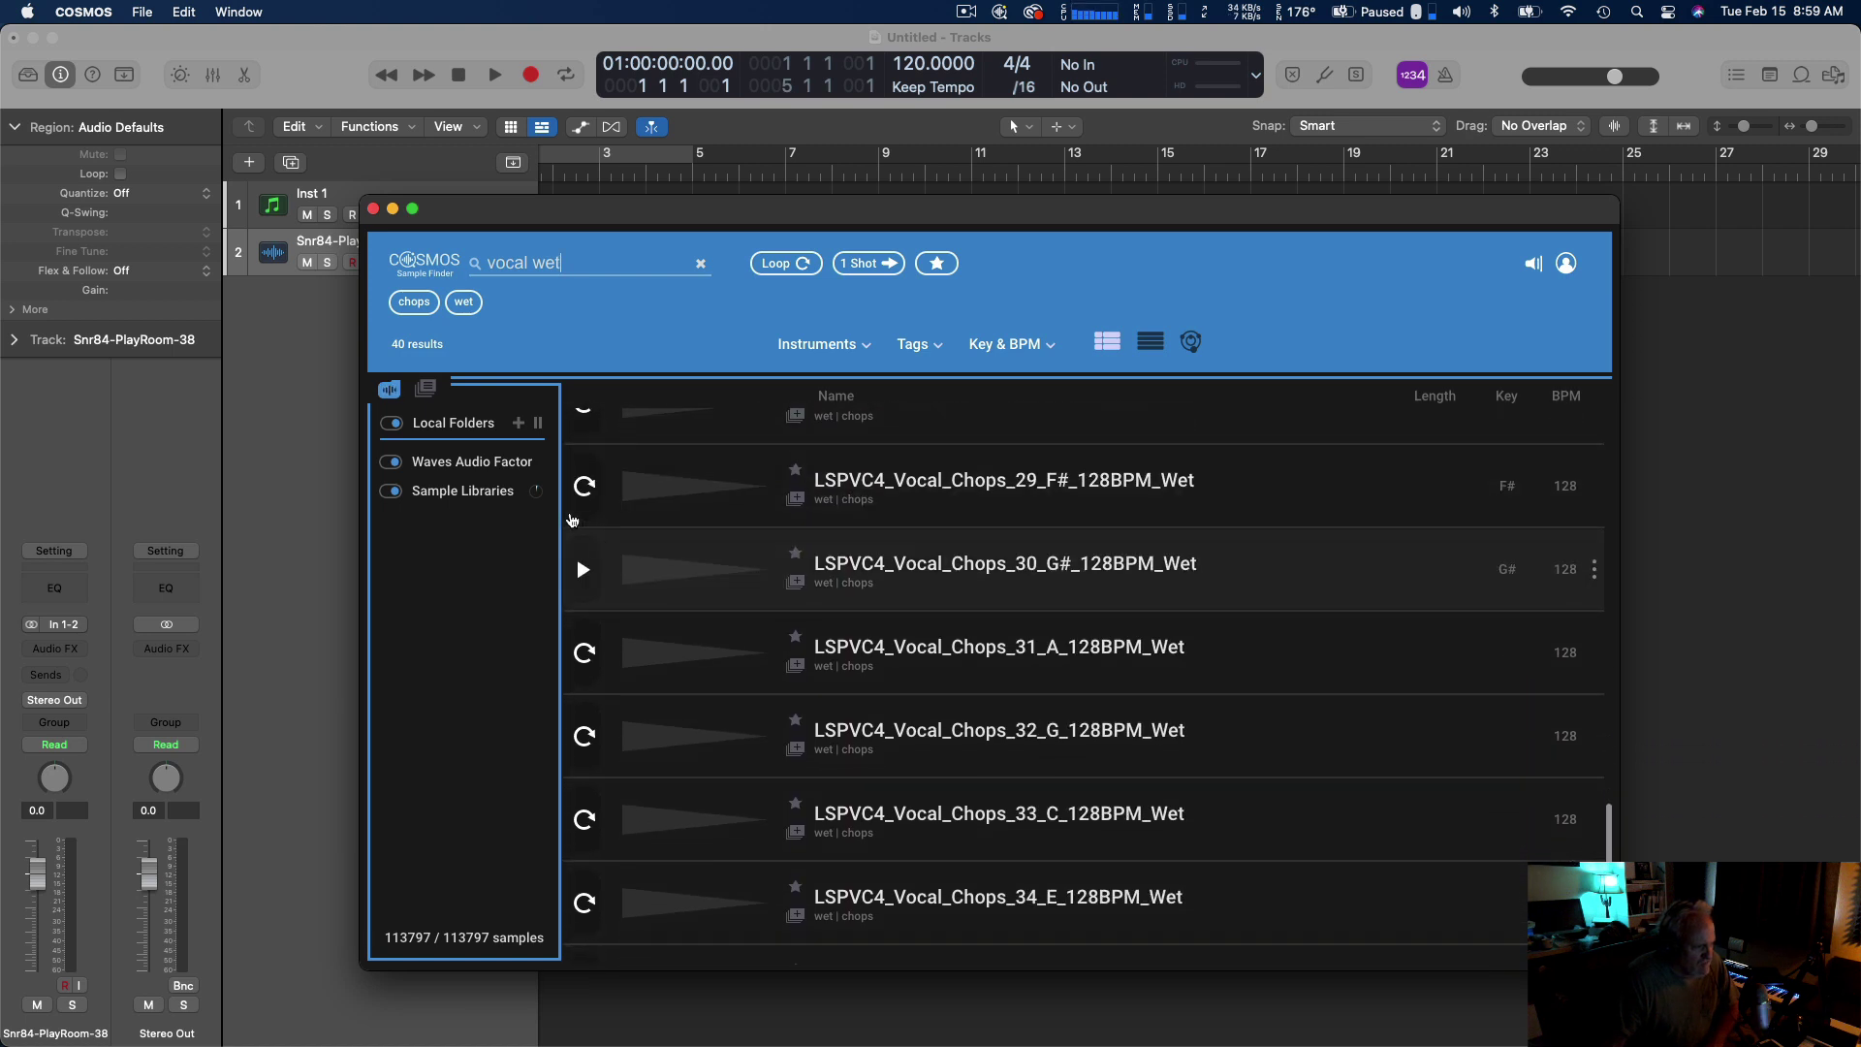
scroll(582, 513, down, 5)
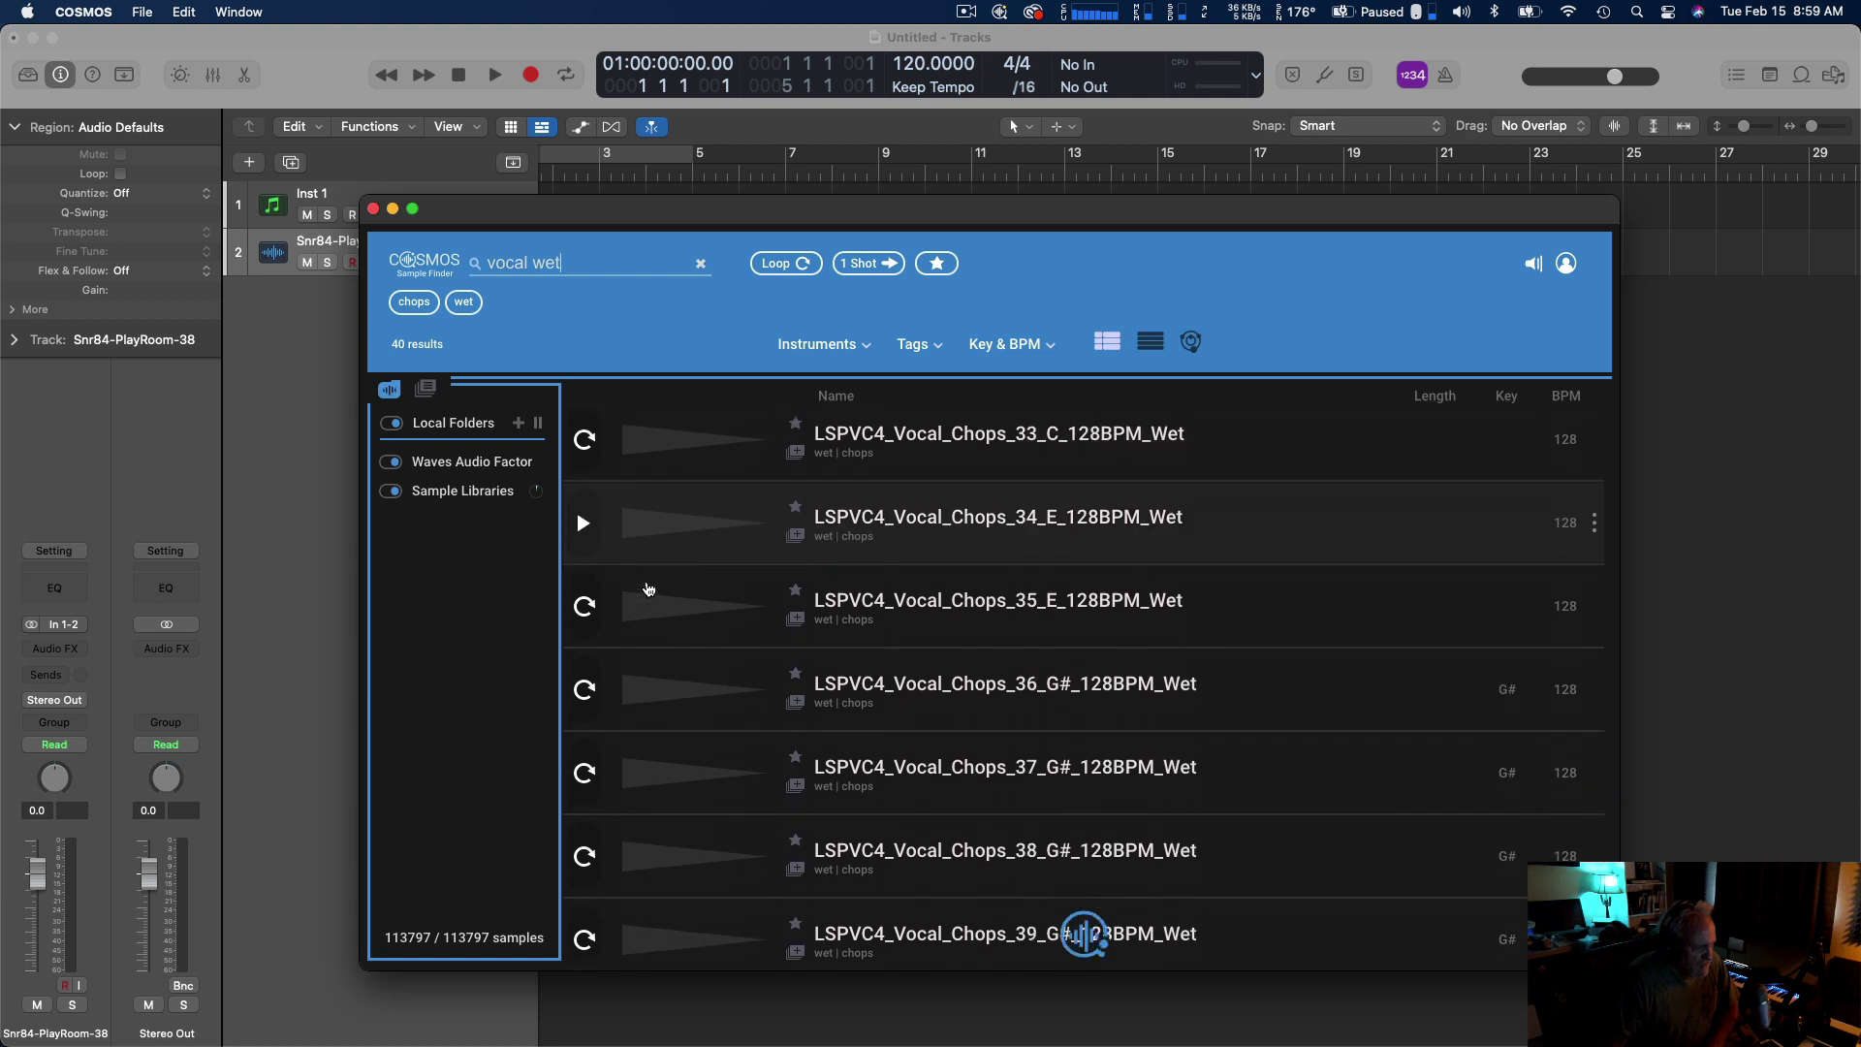
click(583, 592)
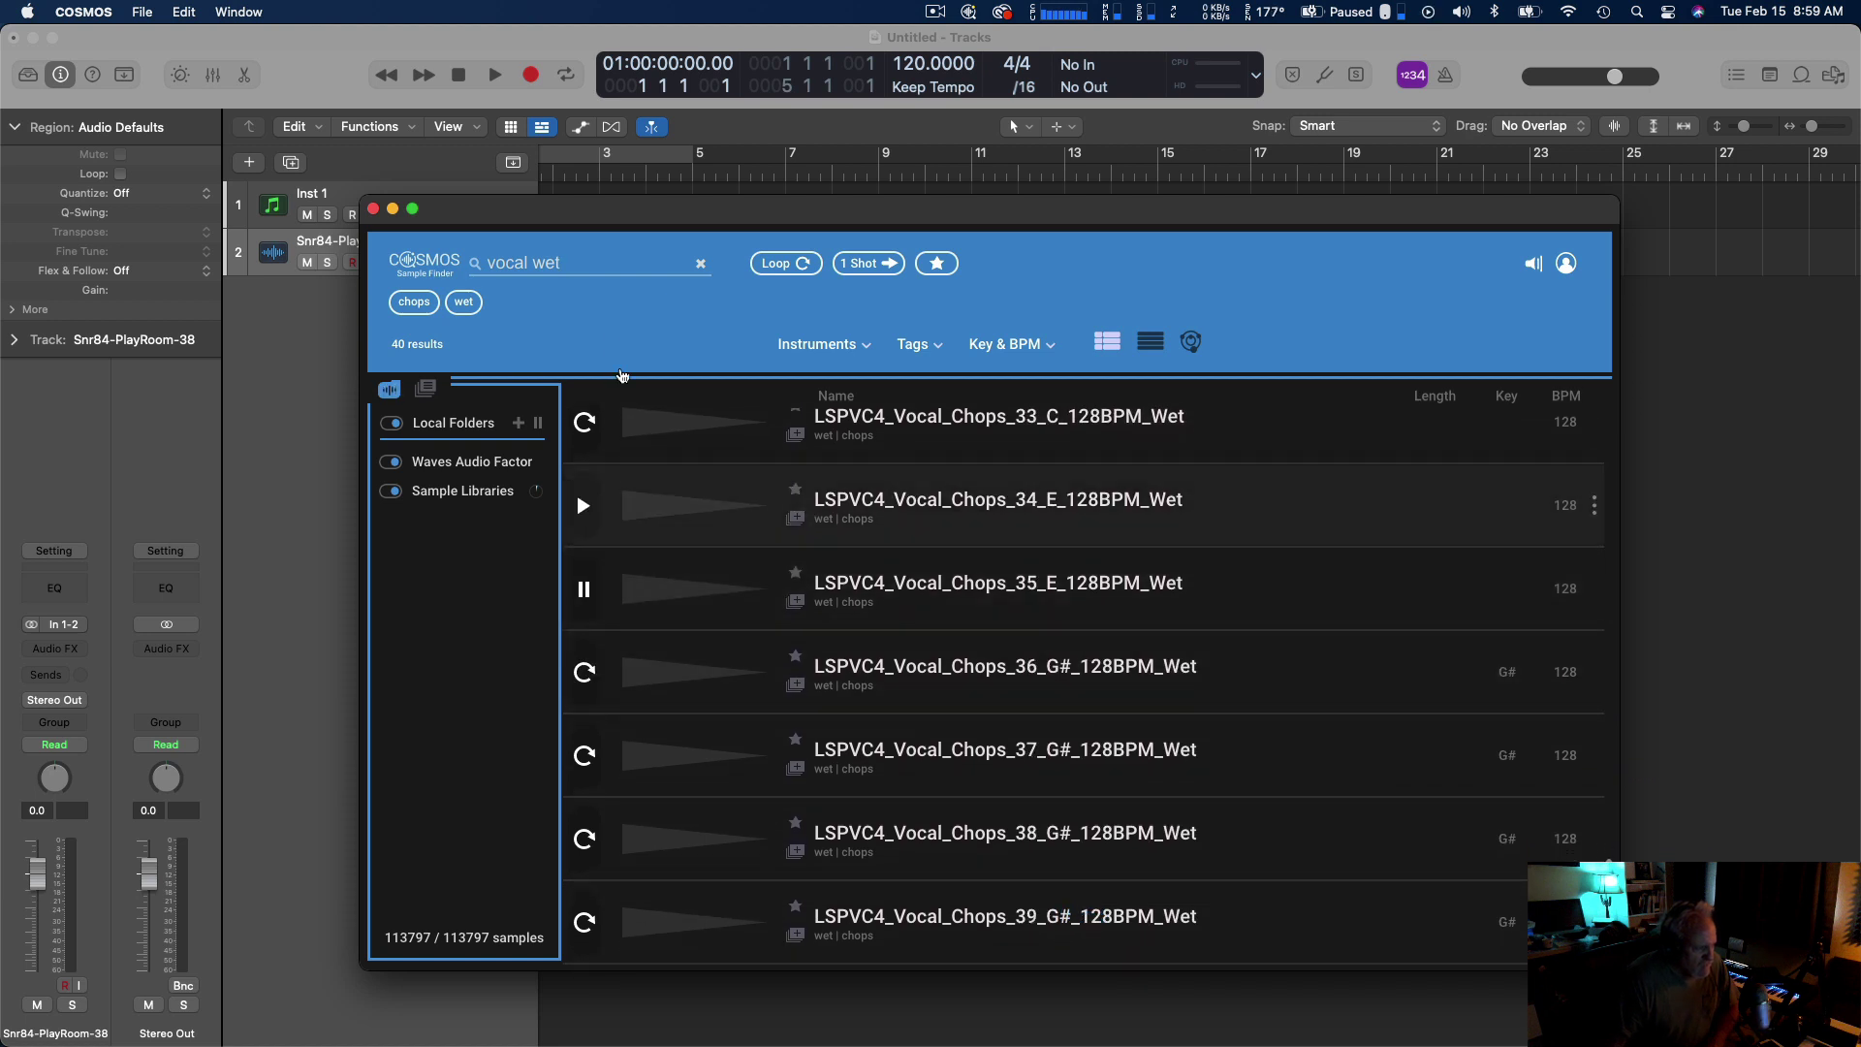
Place Vocal_Chops_35_E_128BPM_Wet on Logic track 2 at bar 1 and play it back.
drag(657, 222, 1176, 246)
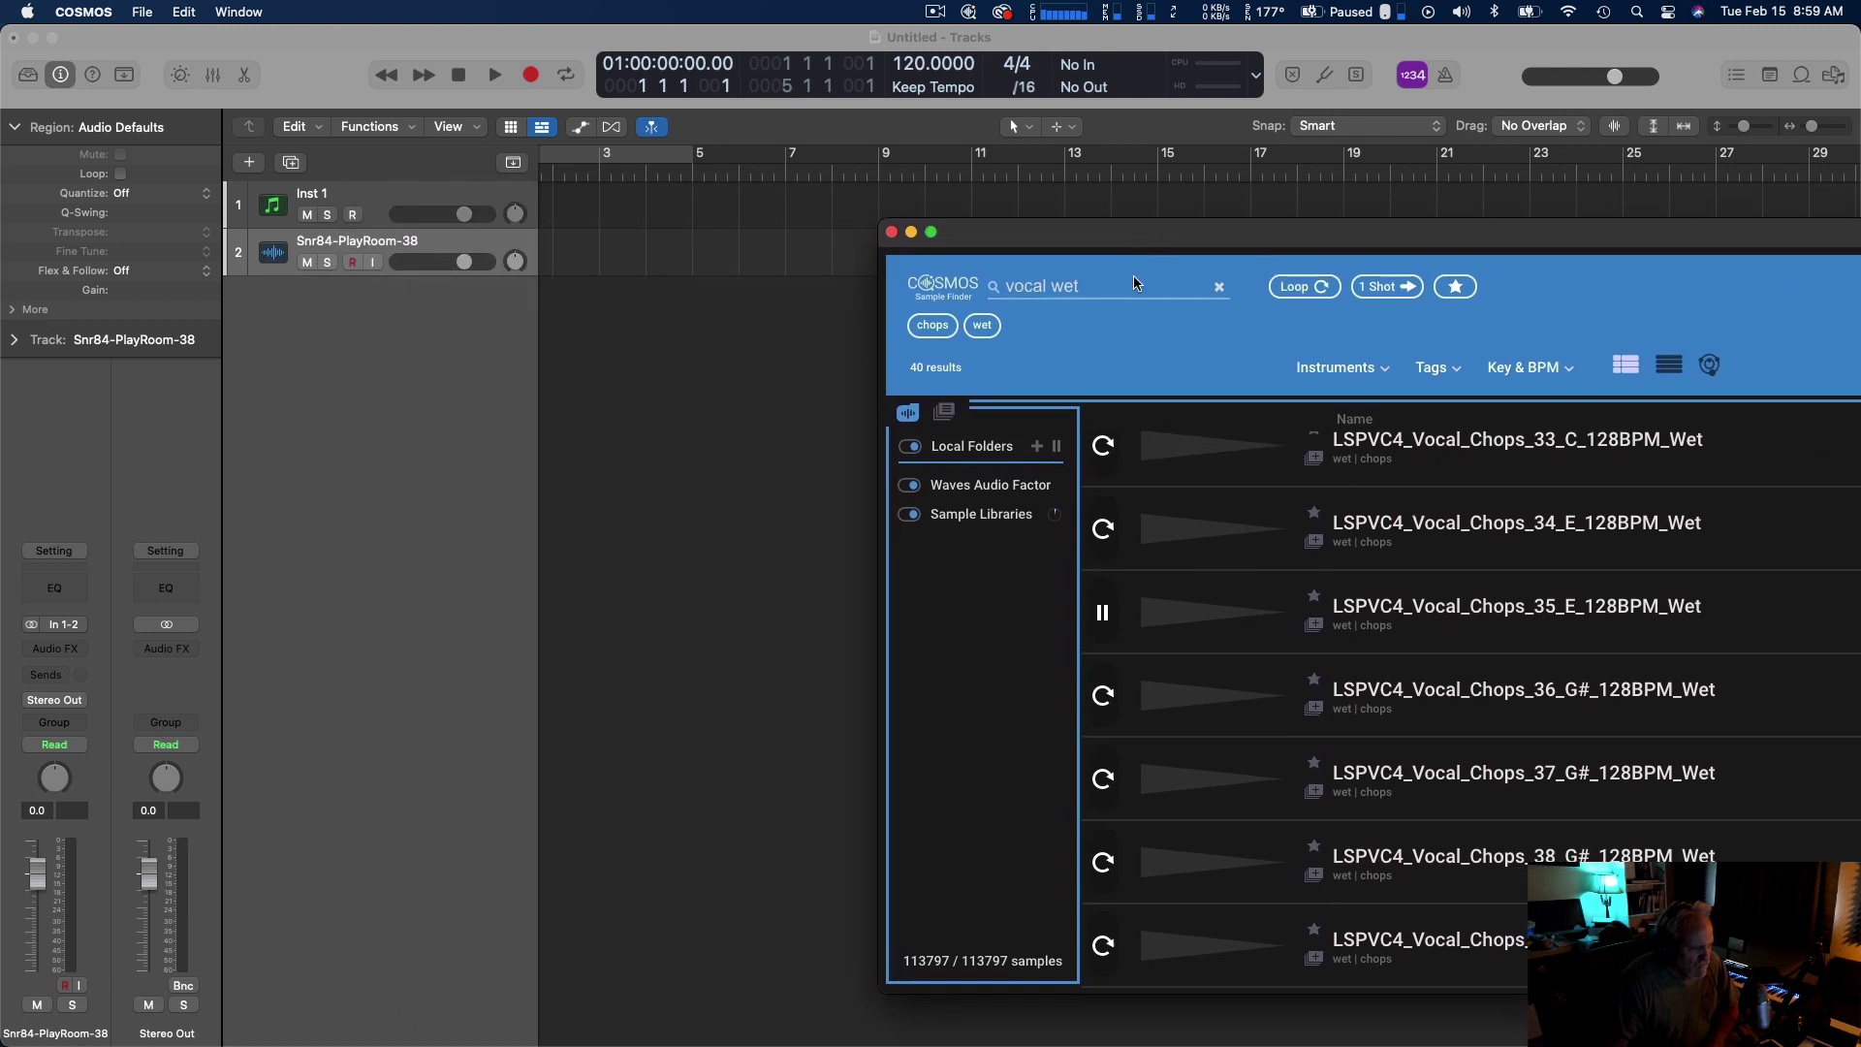
drag(1388, 618, 548, 247)
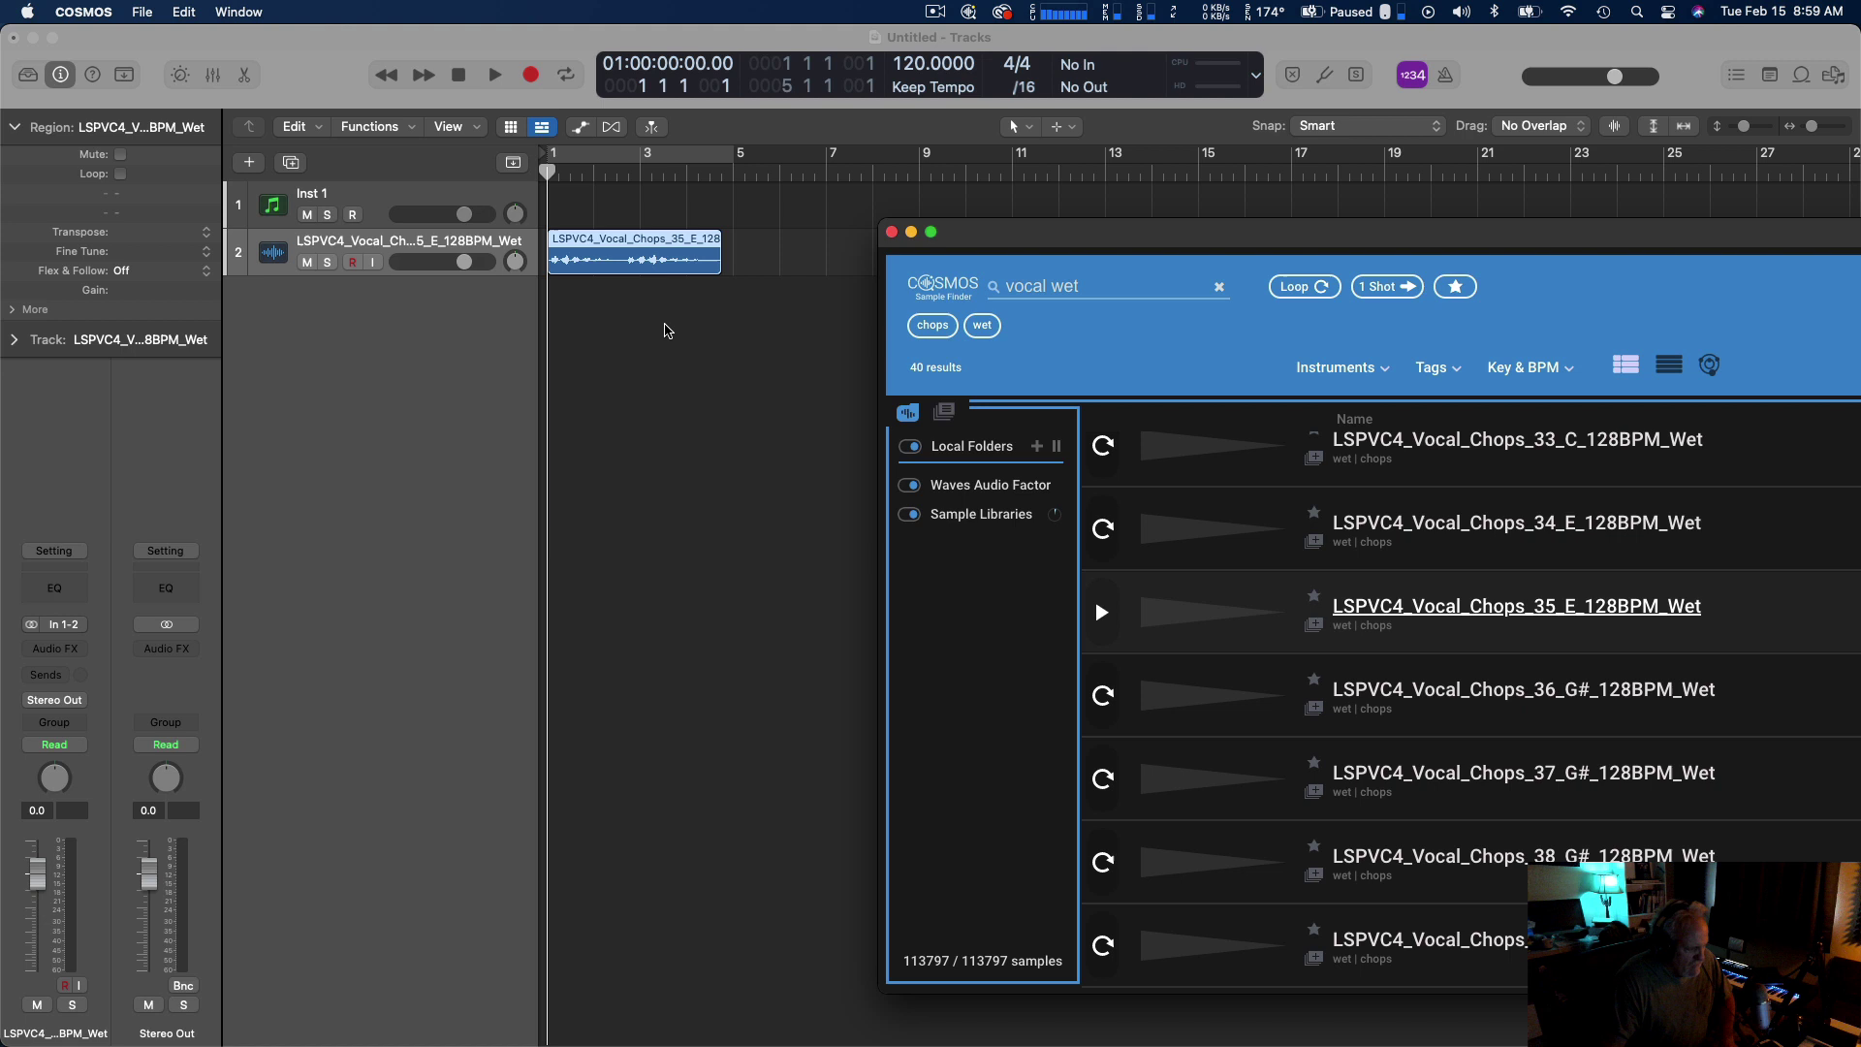
click(658, 358)
key(space)
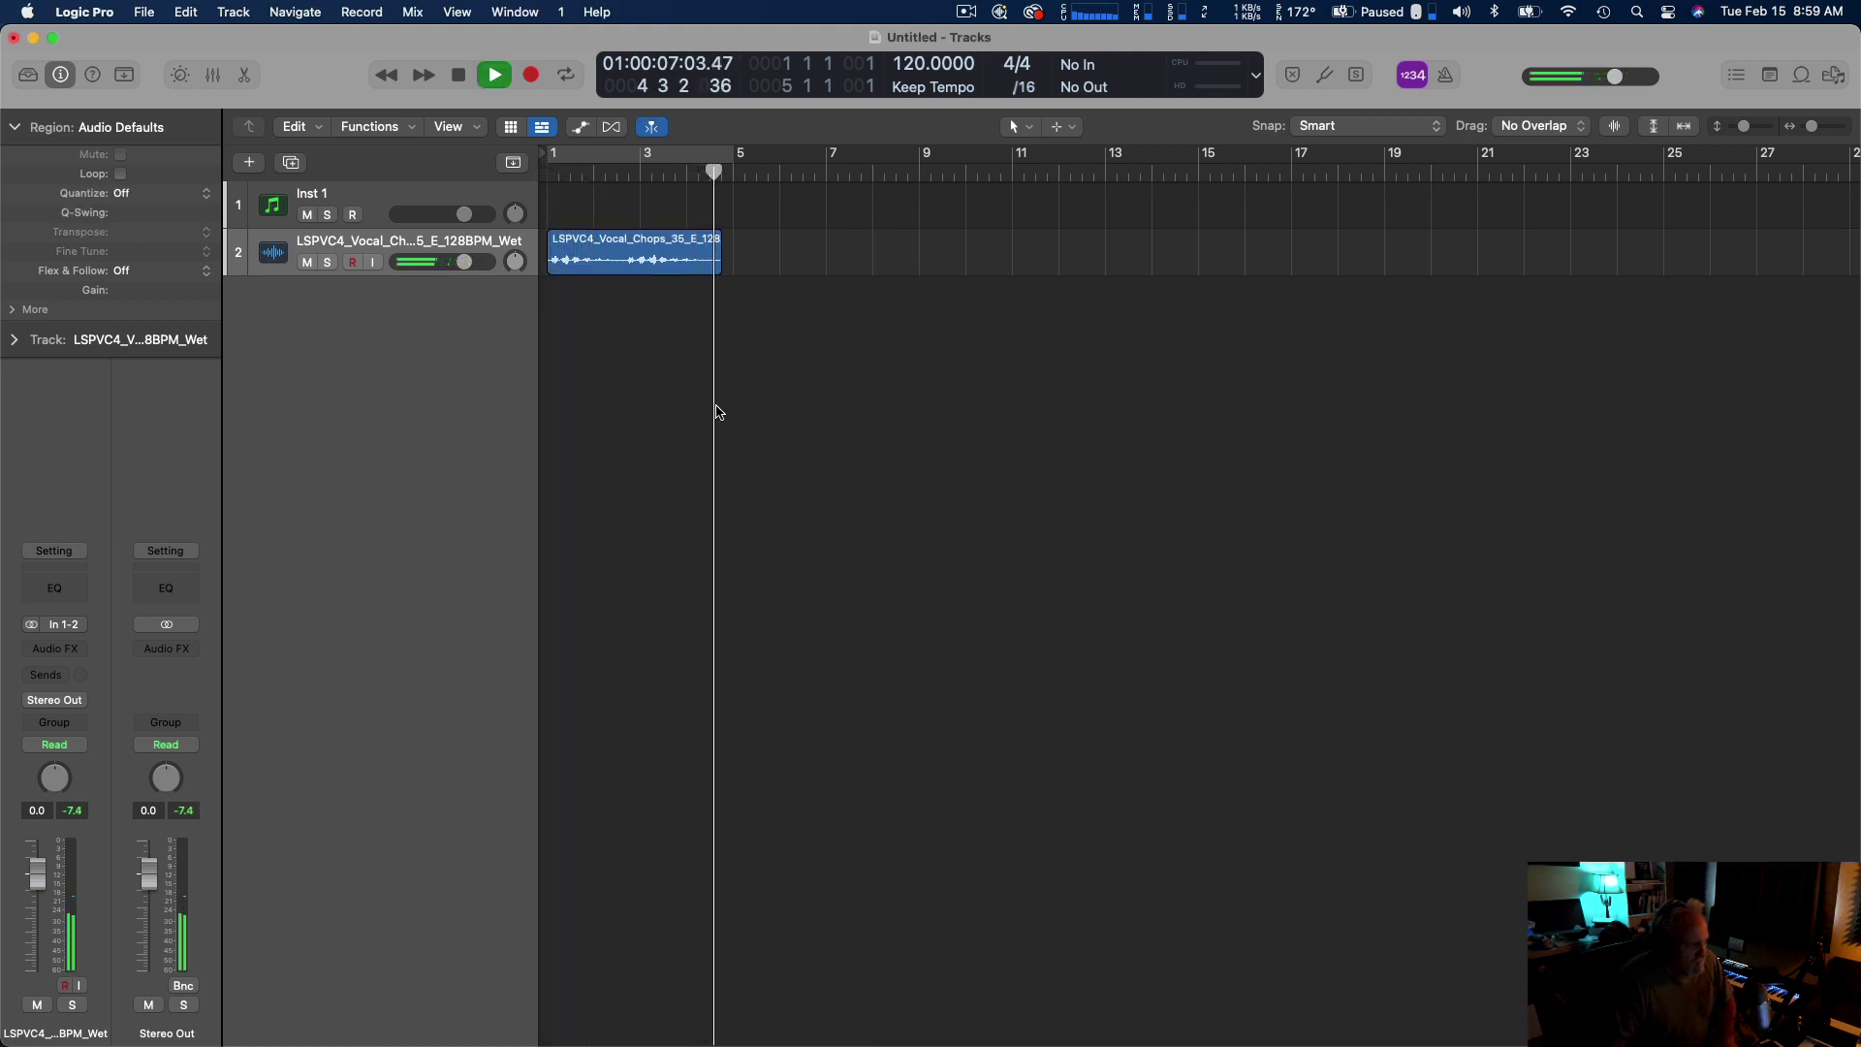
key(space)
Return to COSMOS and clear the 'vocal wet' search, showing all 113,773 results.
mouse_move(1352, 1044)
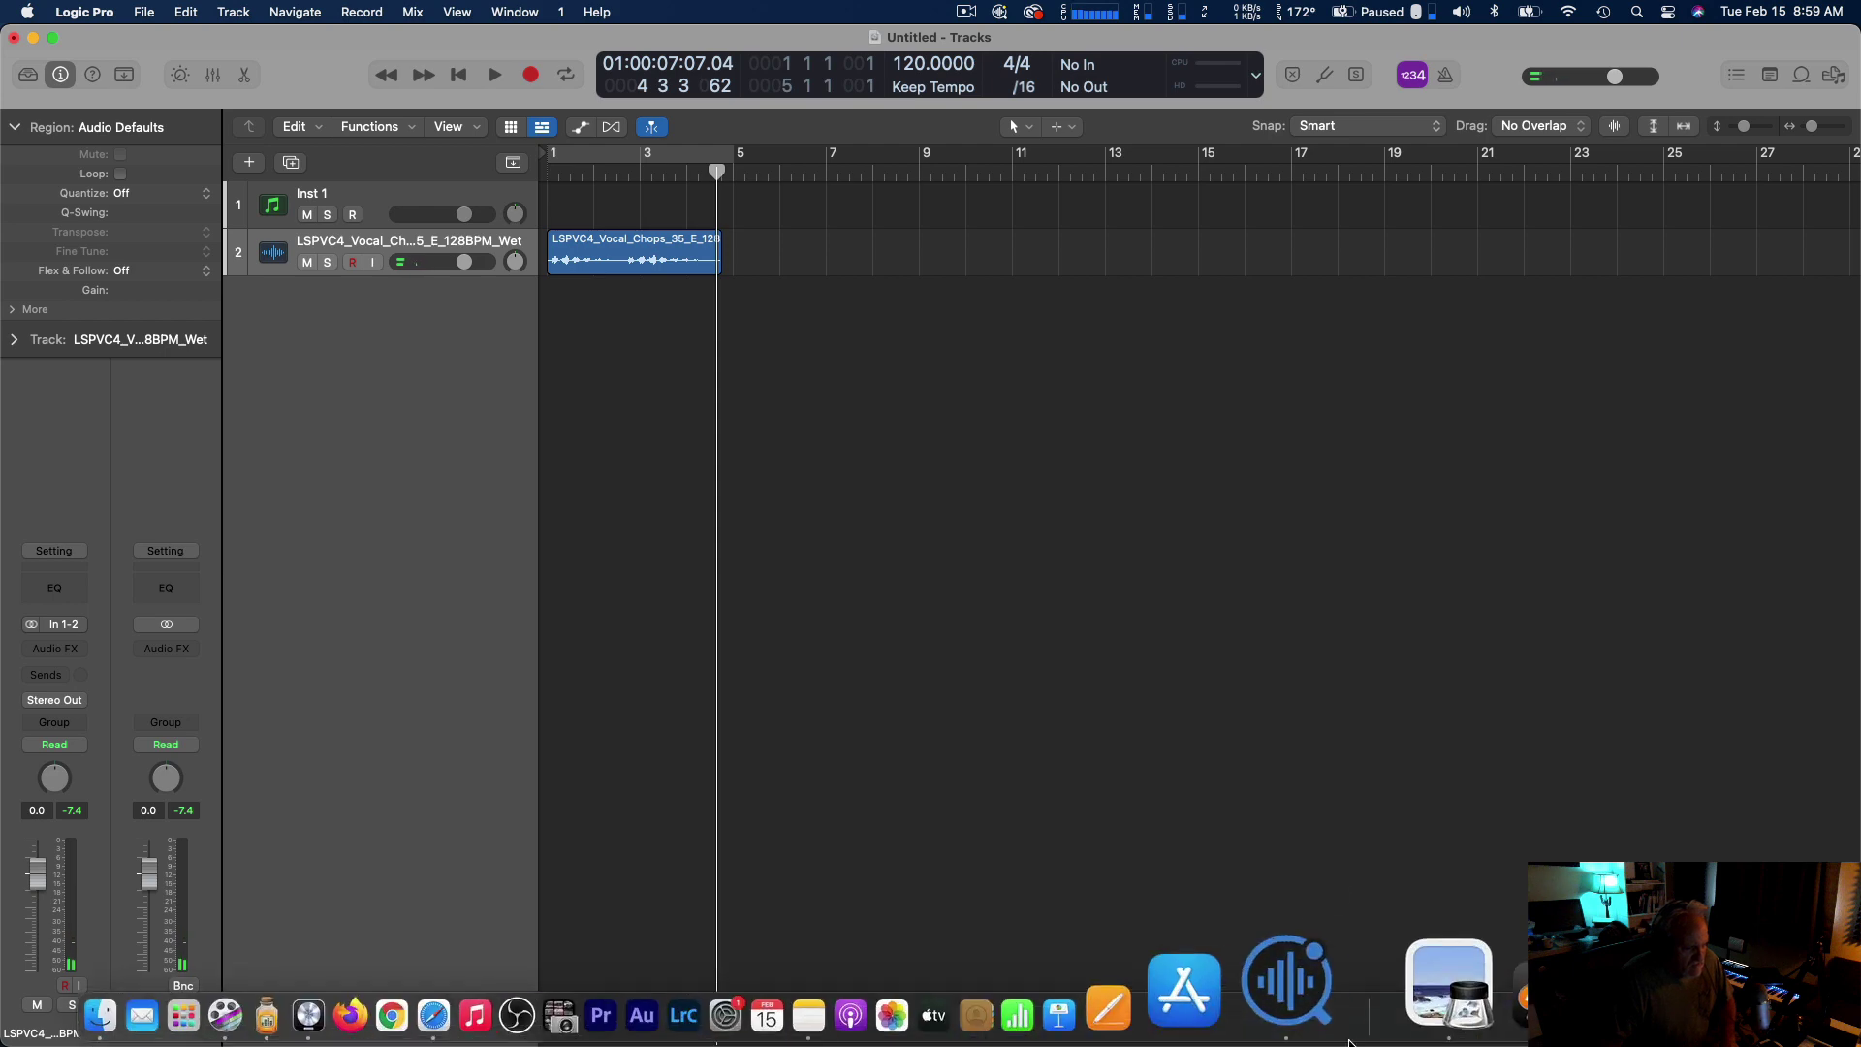
click(1329, 982)
click(722, 236)
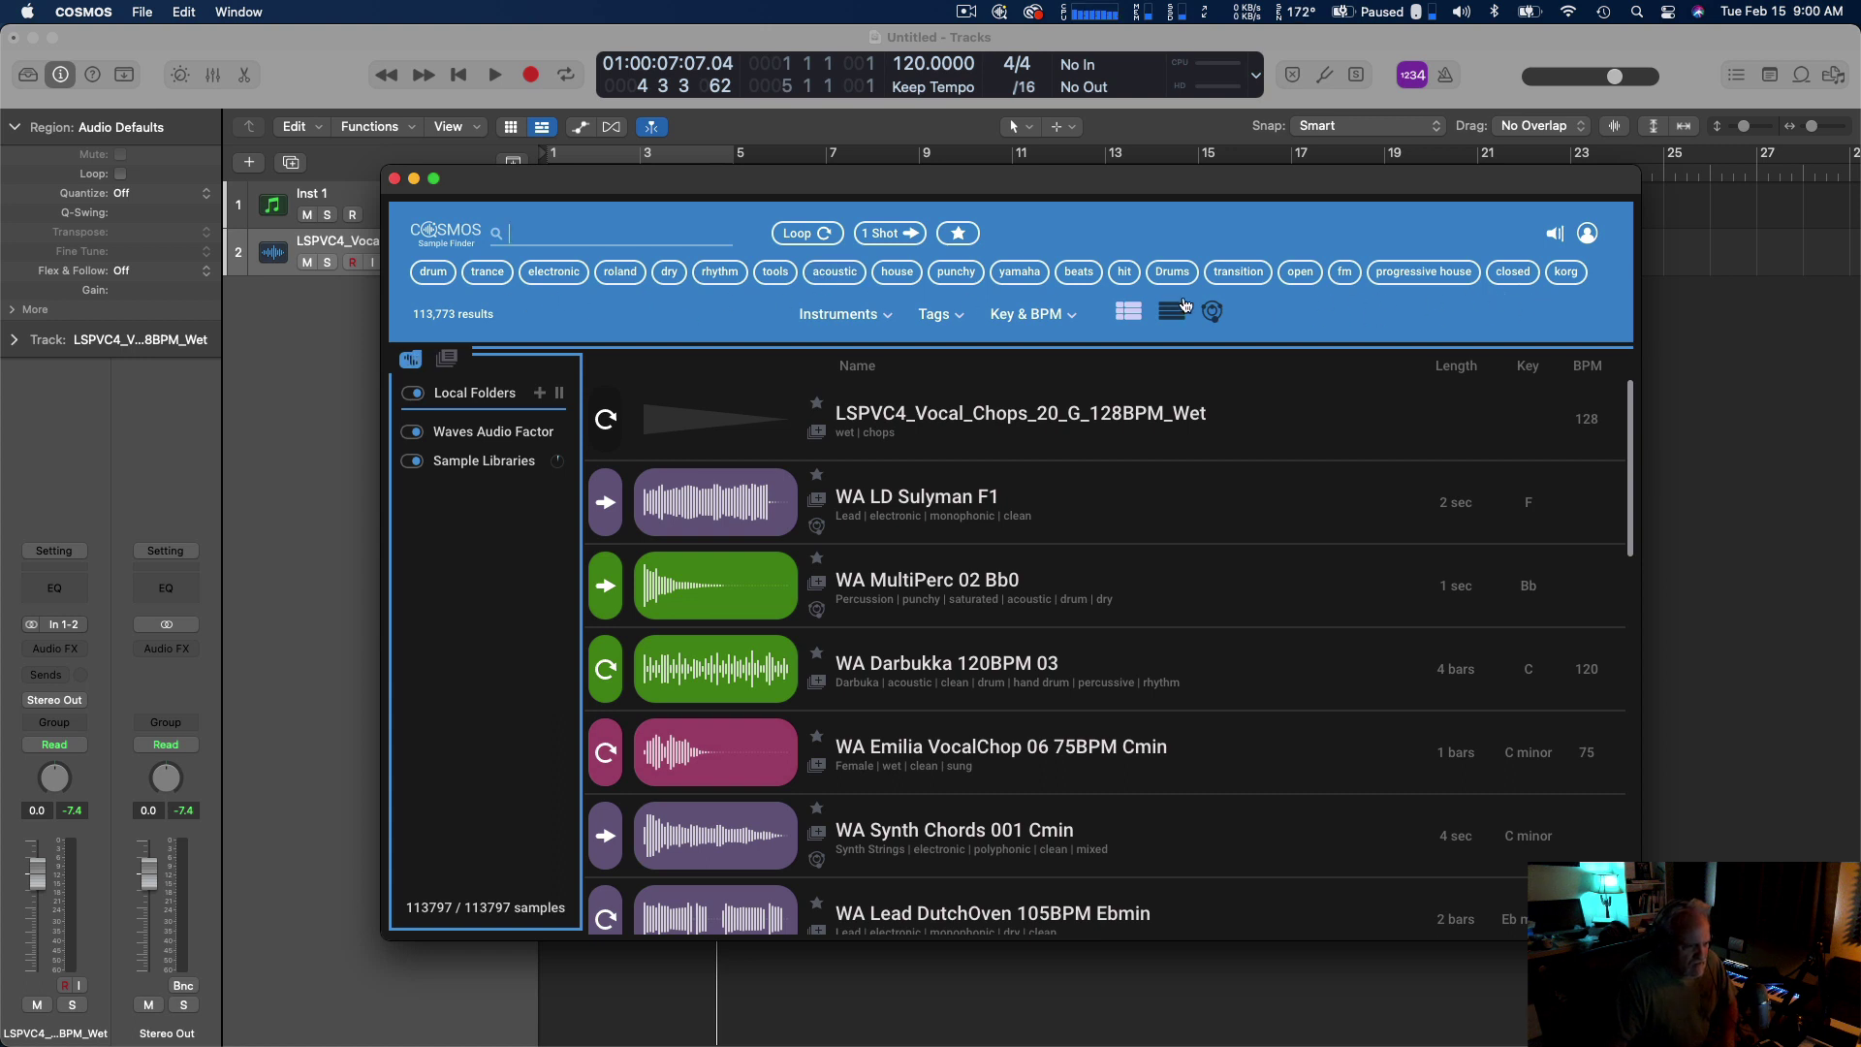
Apply the hit and Percussion tags for 176 samples and switch to the galaxy map view.
click(1124, 275)
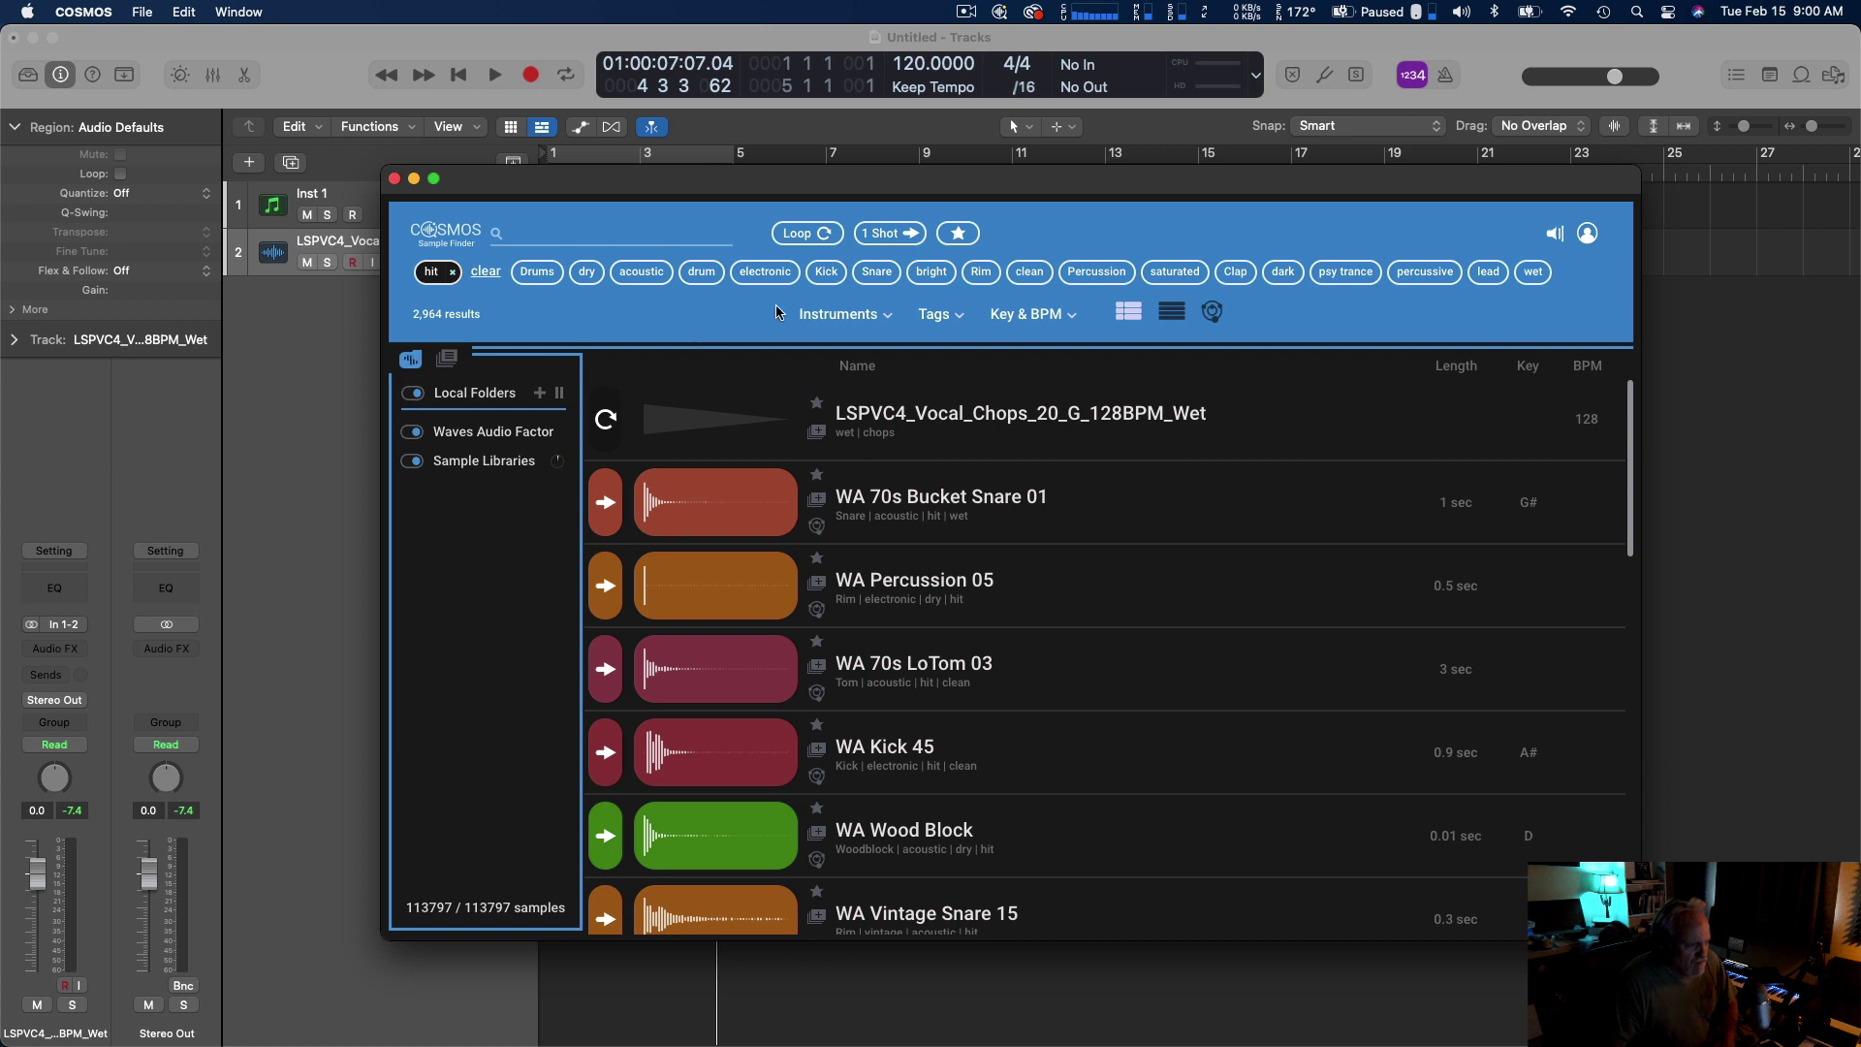
click(1097, 271)
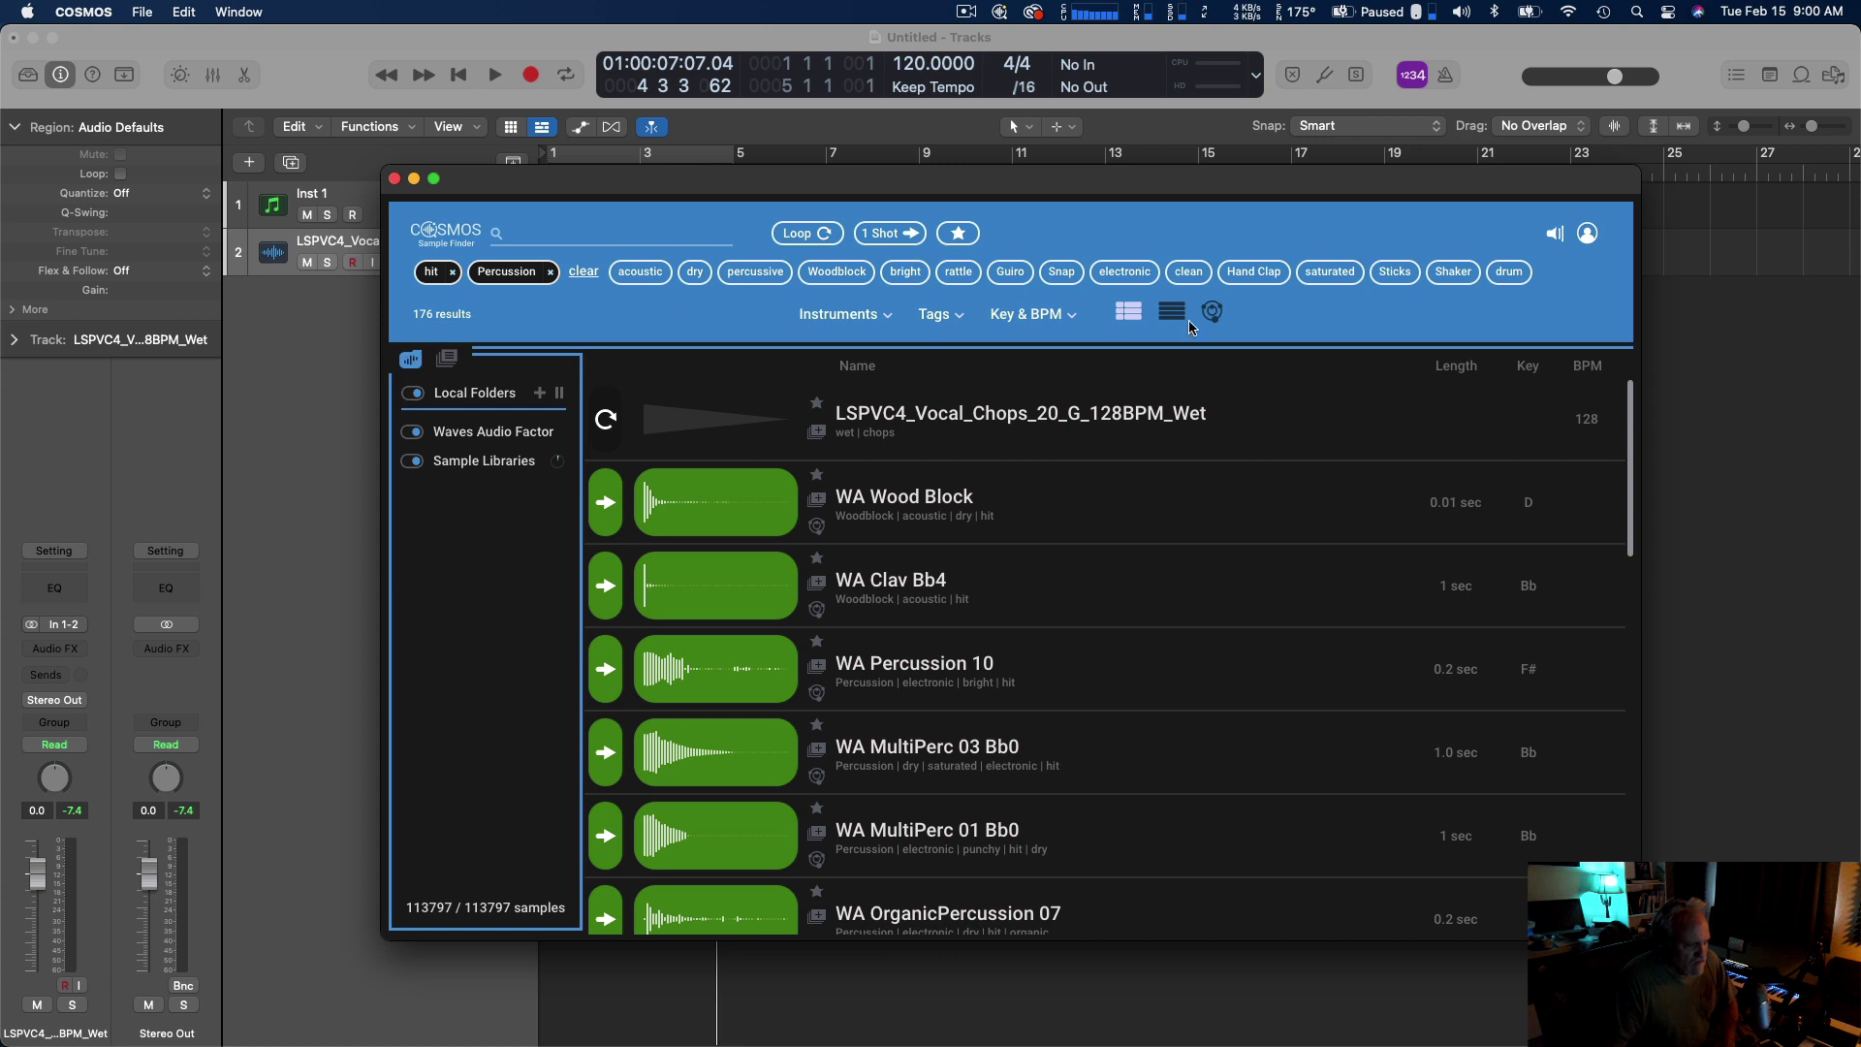
click(1214, 314)
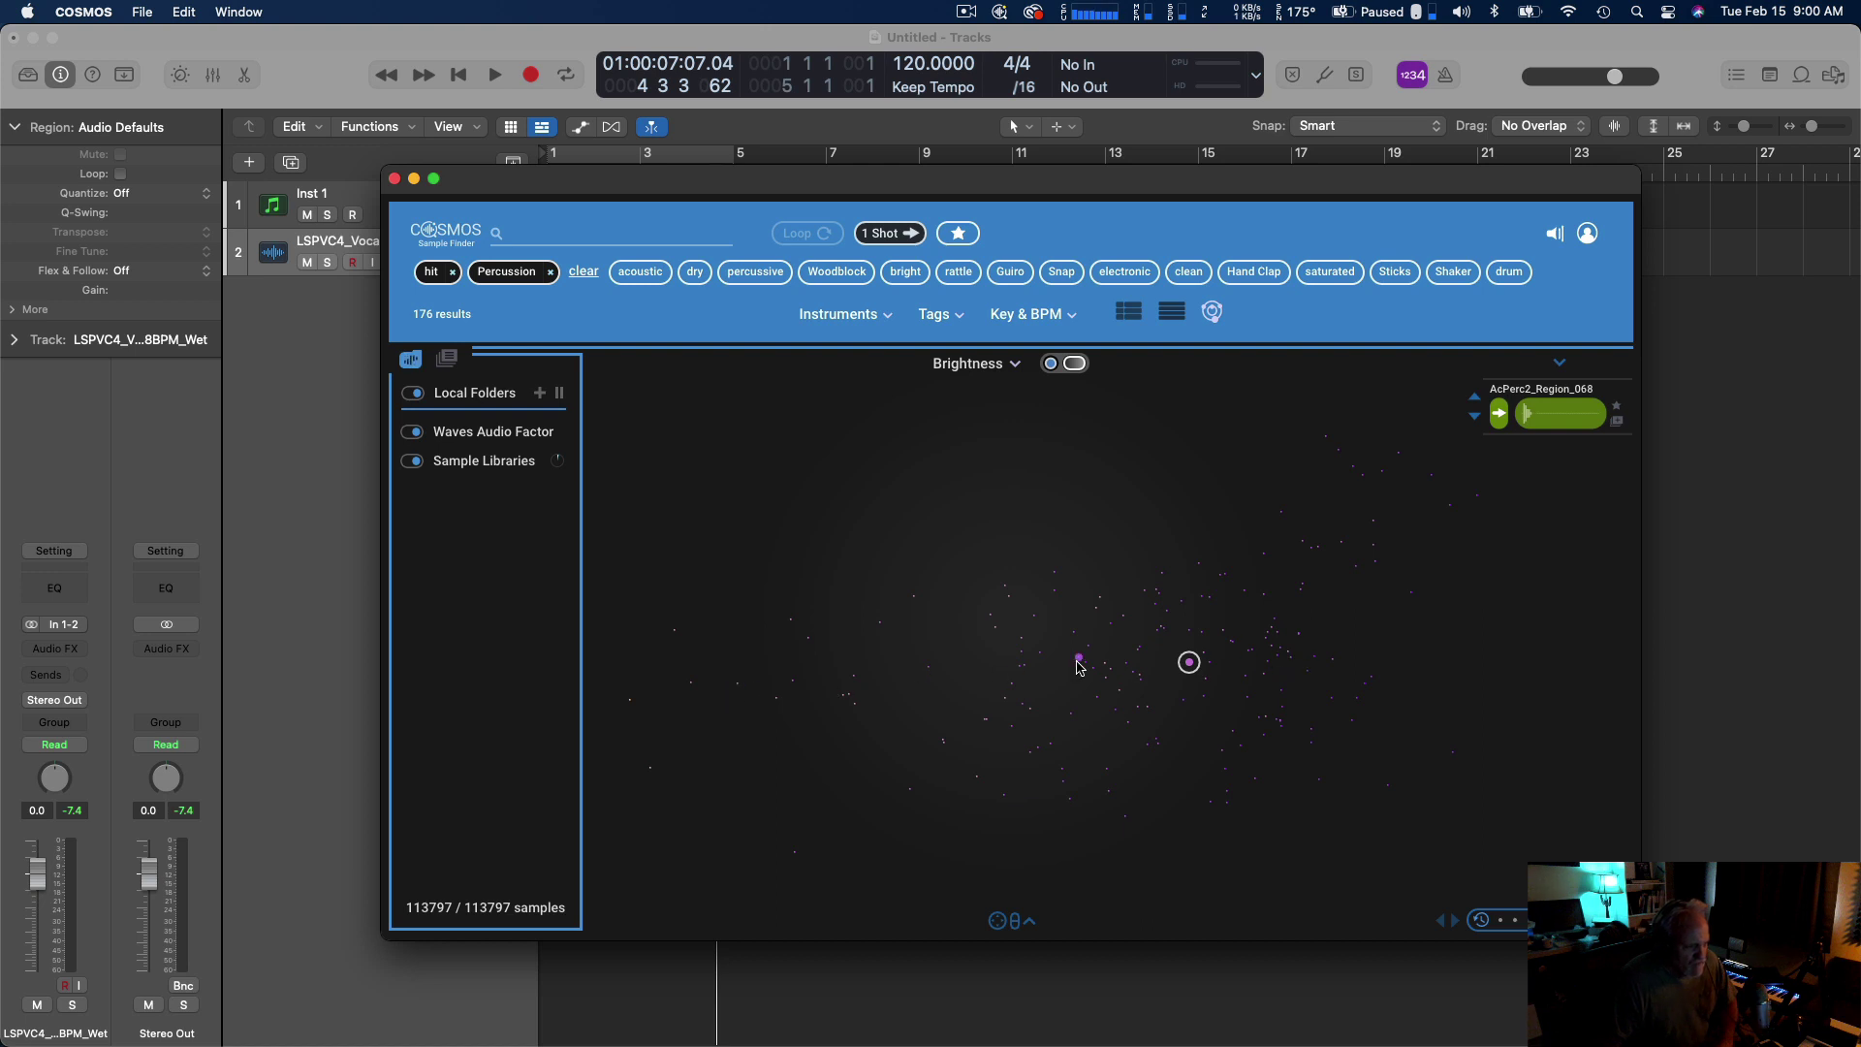
Audition hits on the map's right side, including EPerc_Region_111, XR-20_712 and AcPerc2_Region_075.
scroll(1077, 663, up, 3)
scroll(1077, 662, down, 3)
click(1219, 583)
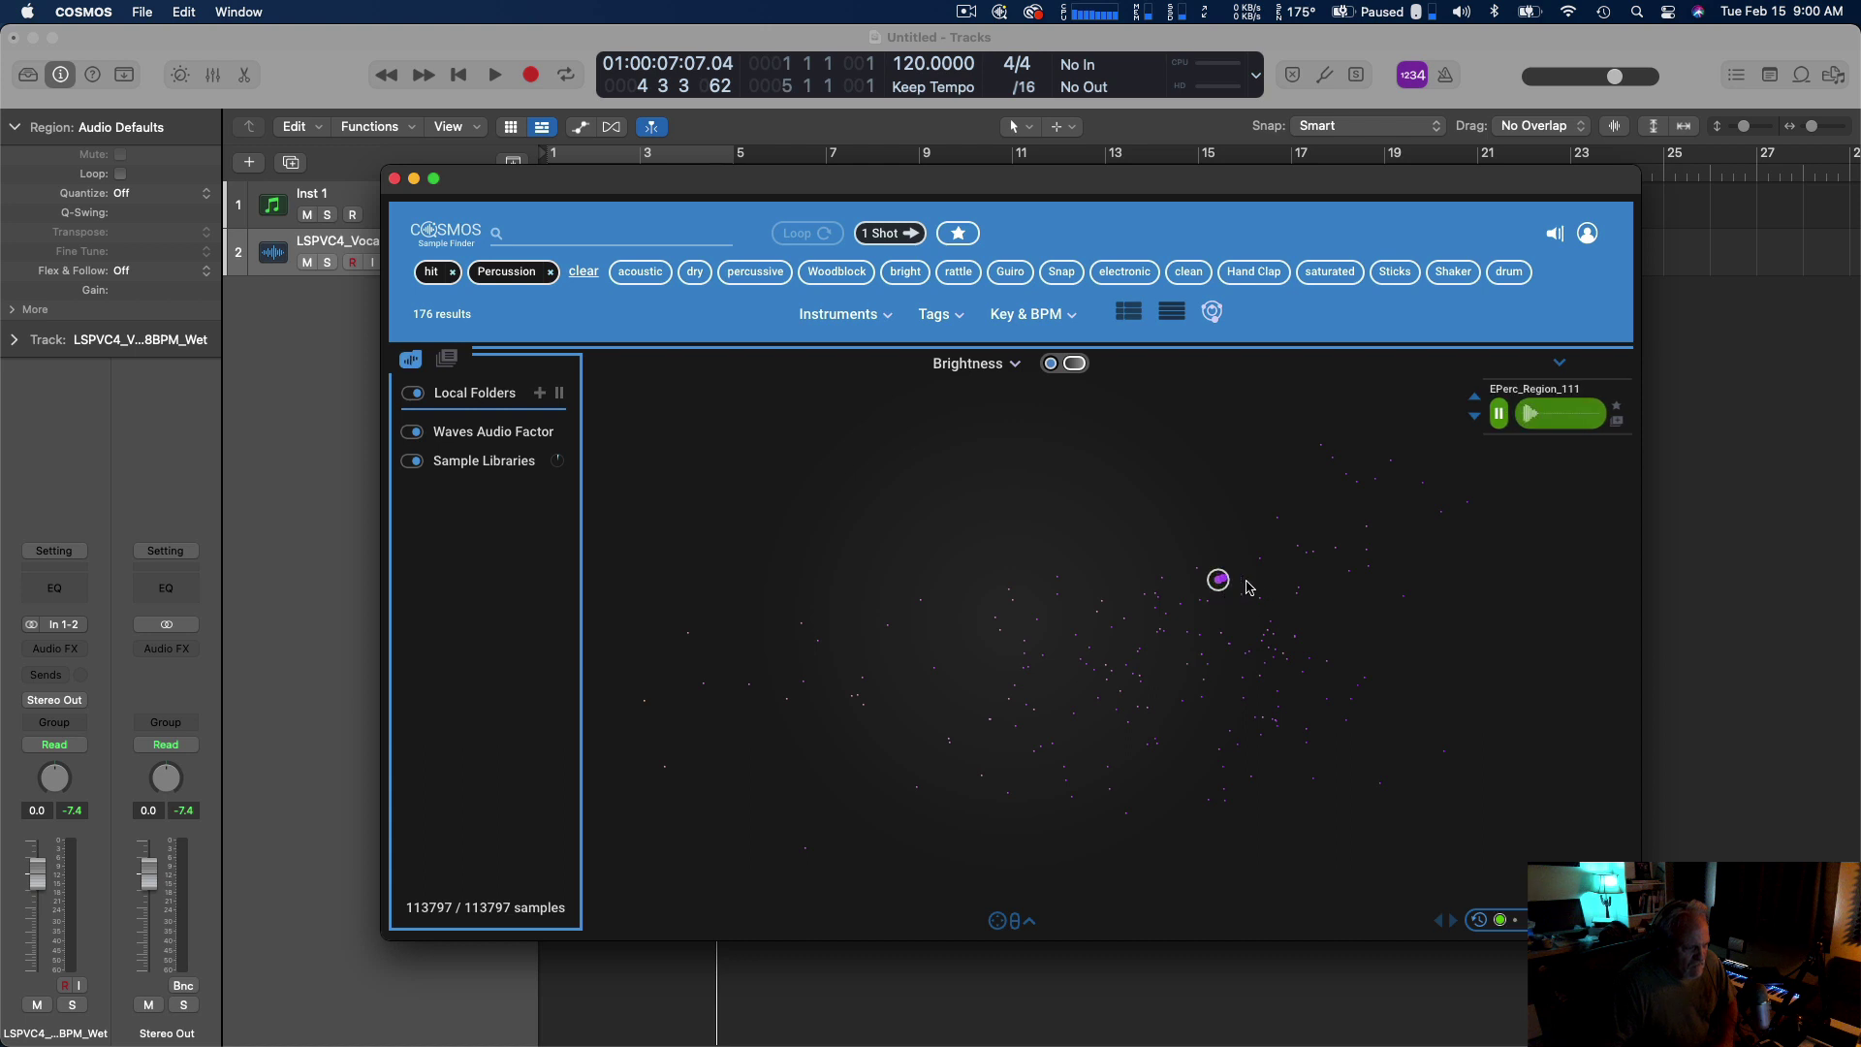
click(1306, 554)
click(1345, 474)
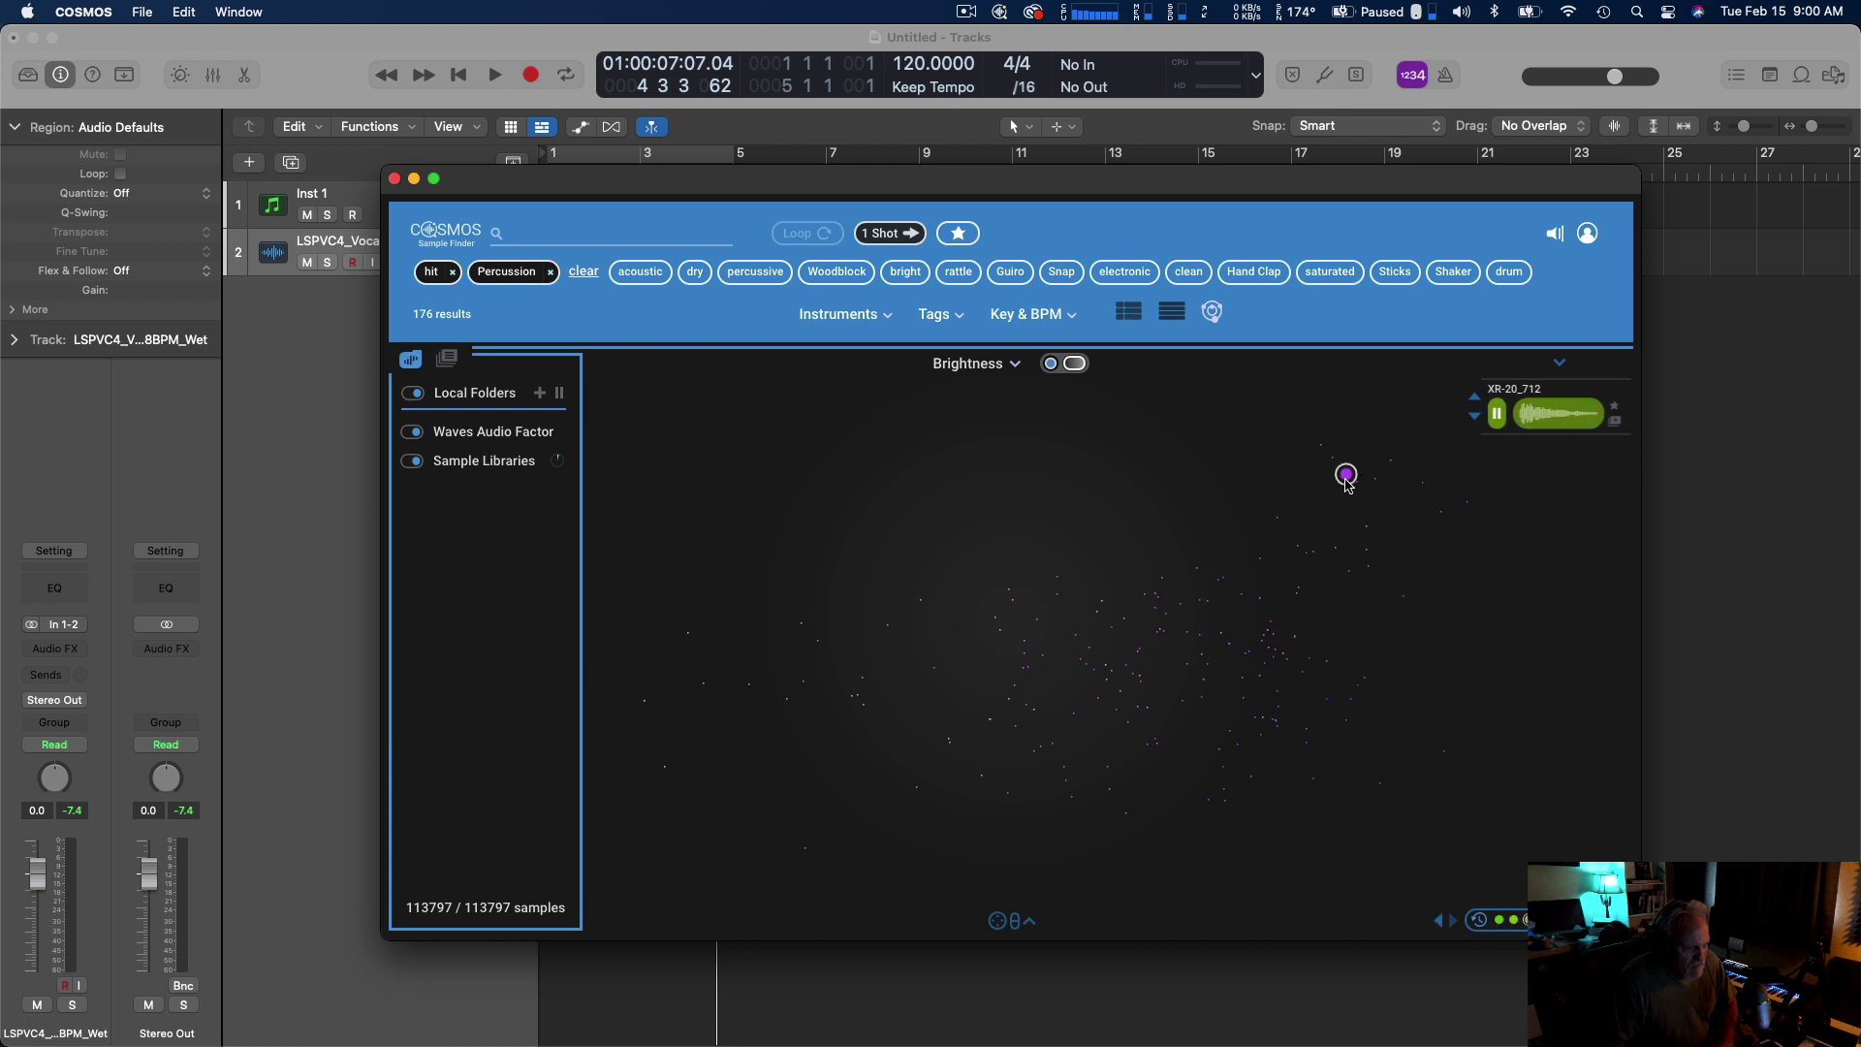
click(1322, 445)
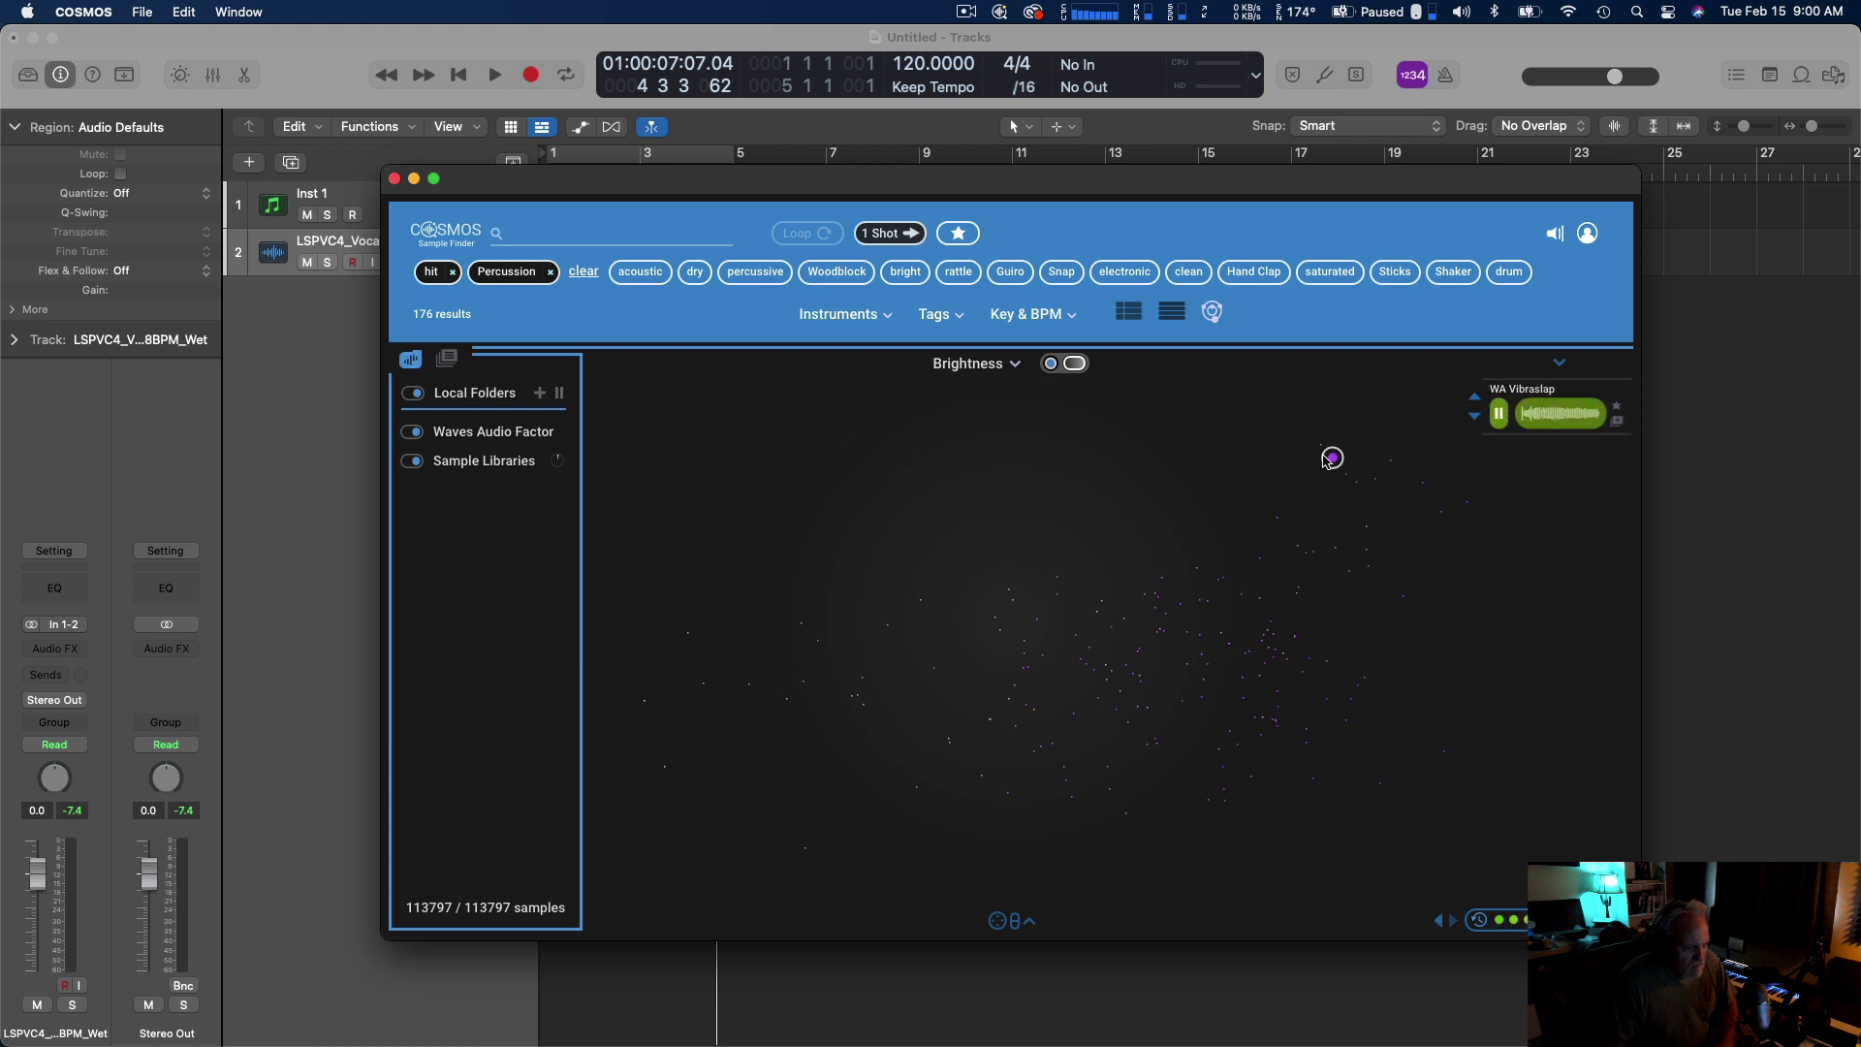
click(1391, 463)
click(1323, 662)
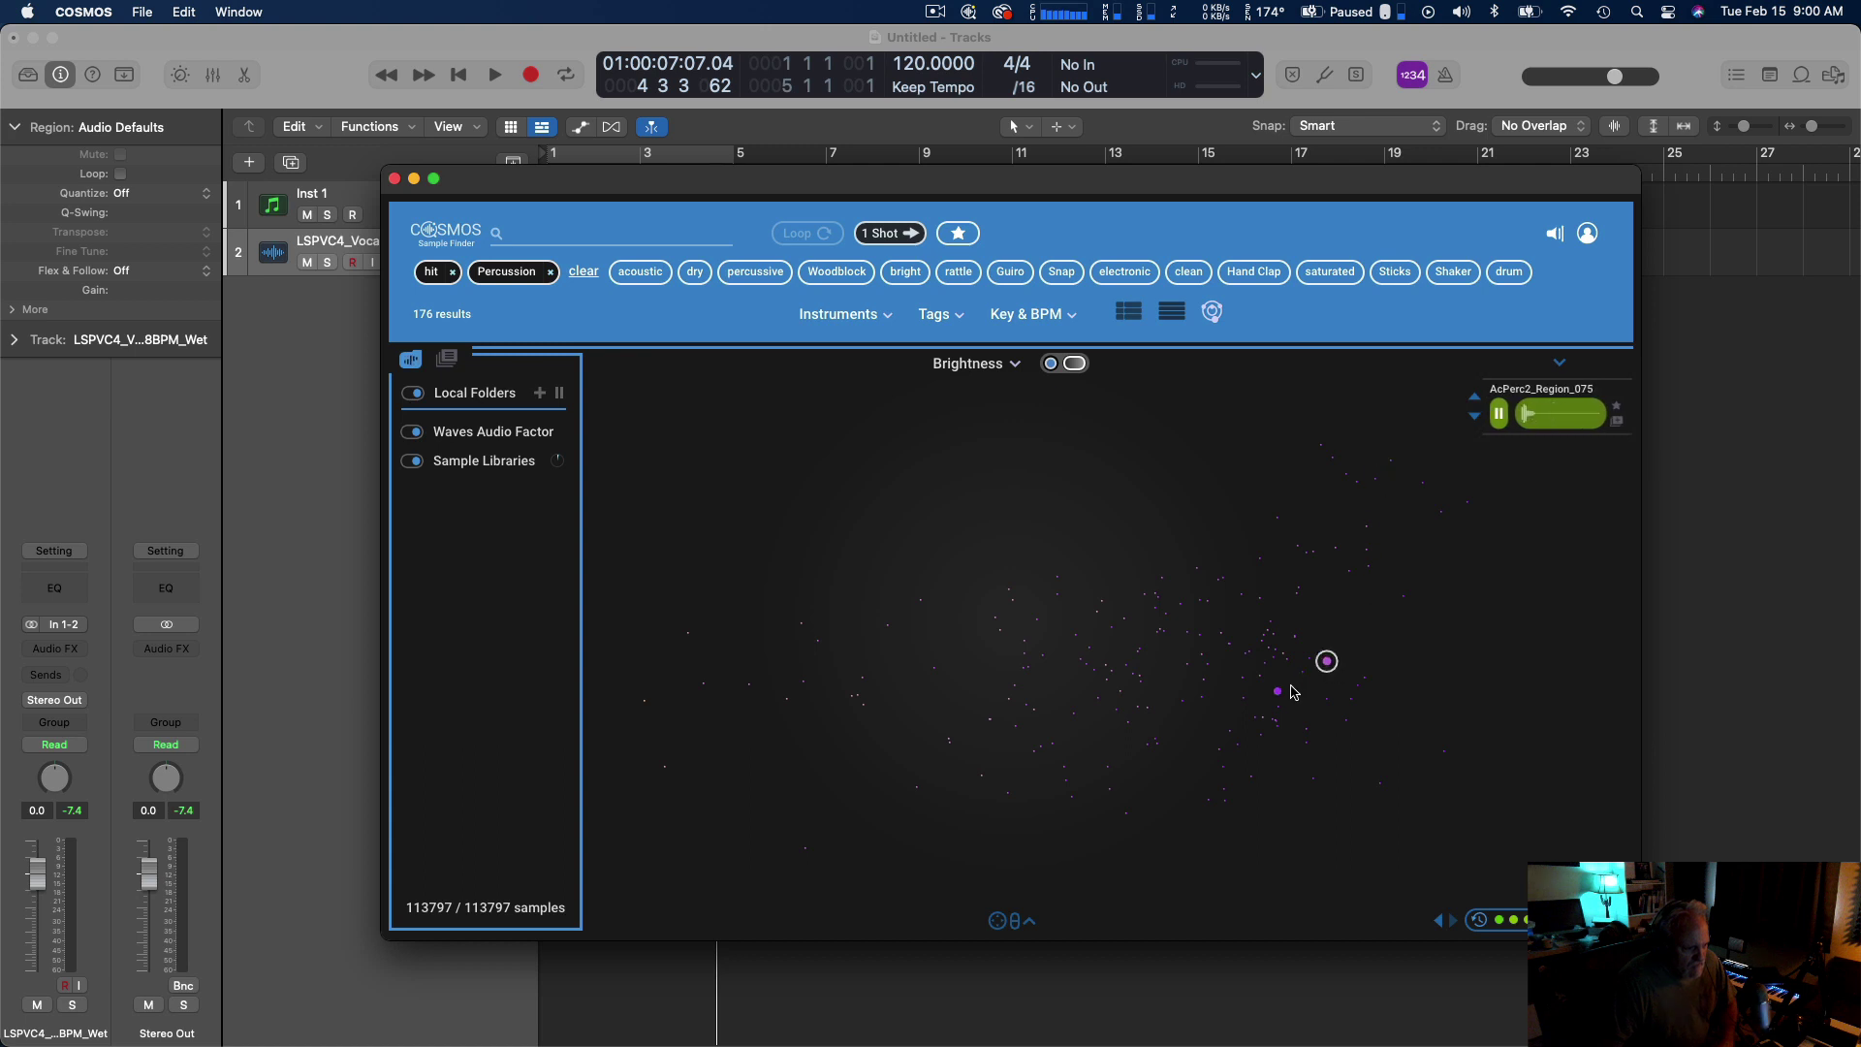
click(1277, 692)
key(Down)
key(Down)
key(Down)
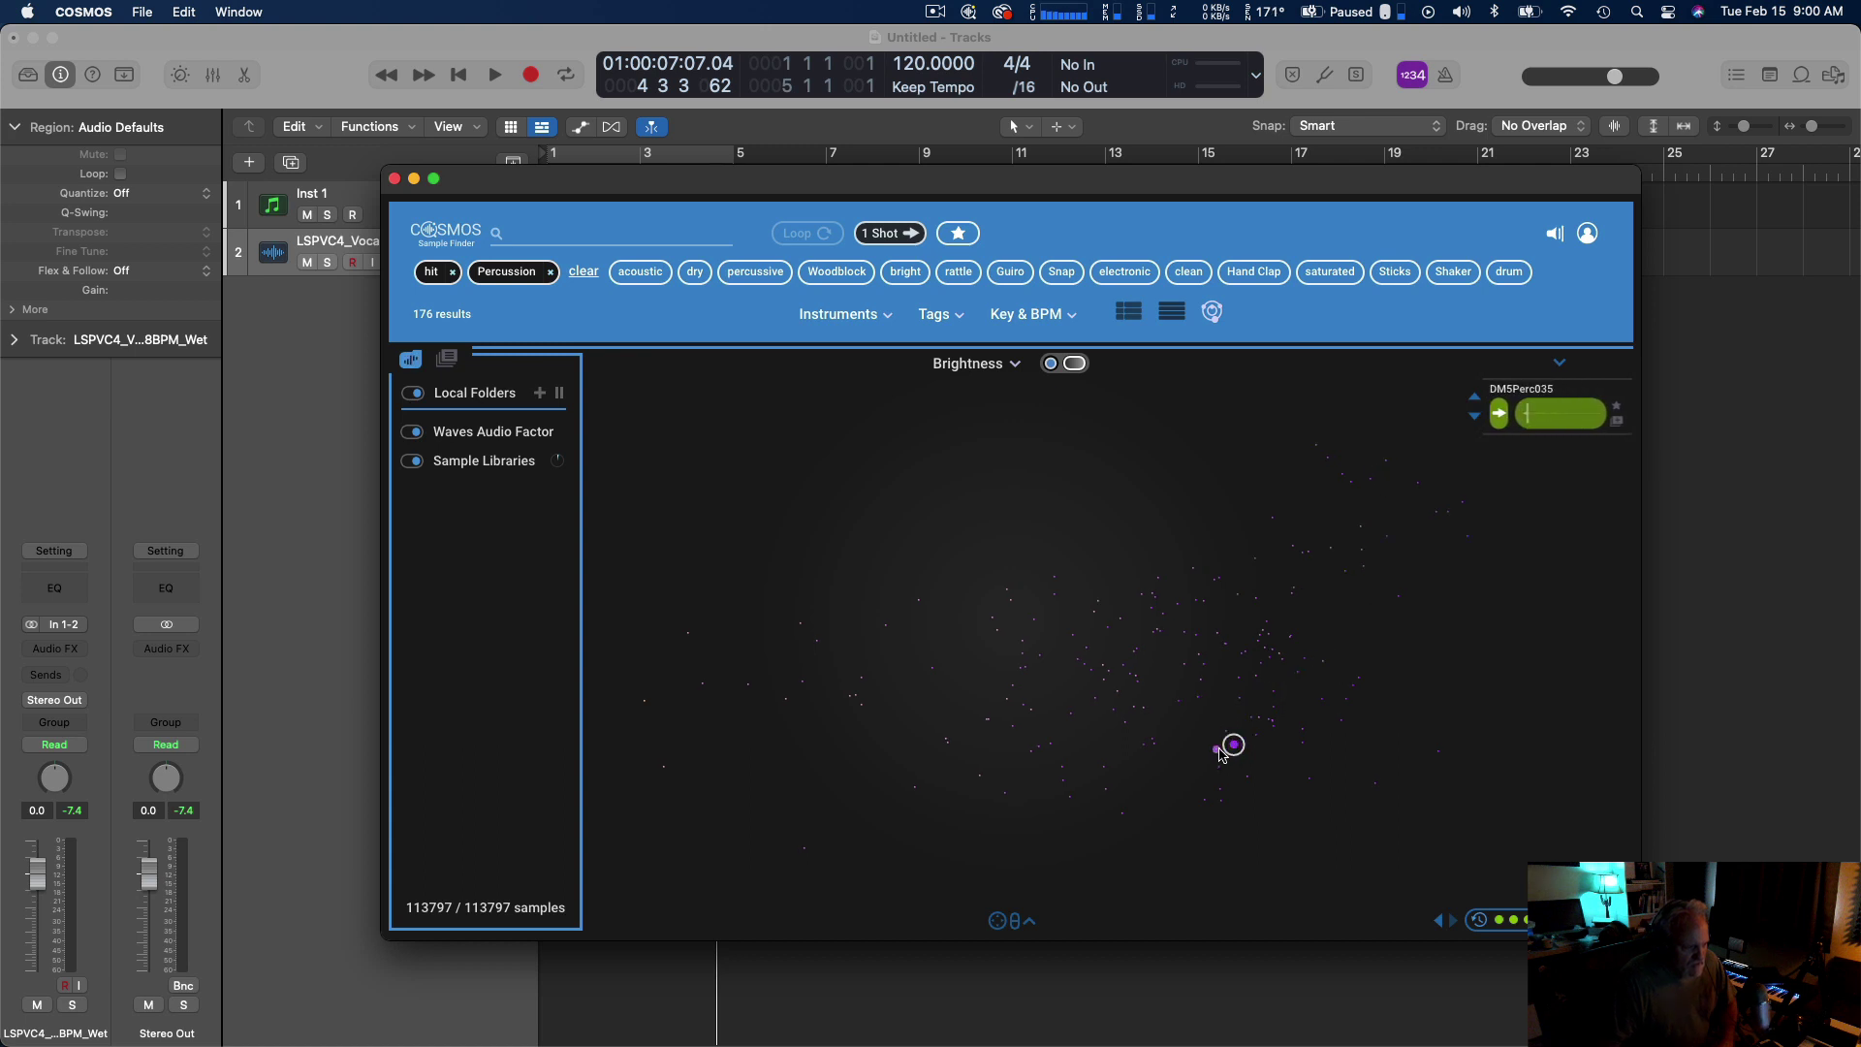
click(1268, 722)
click(1300, 727)
click(1323, 703)
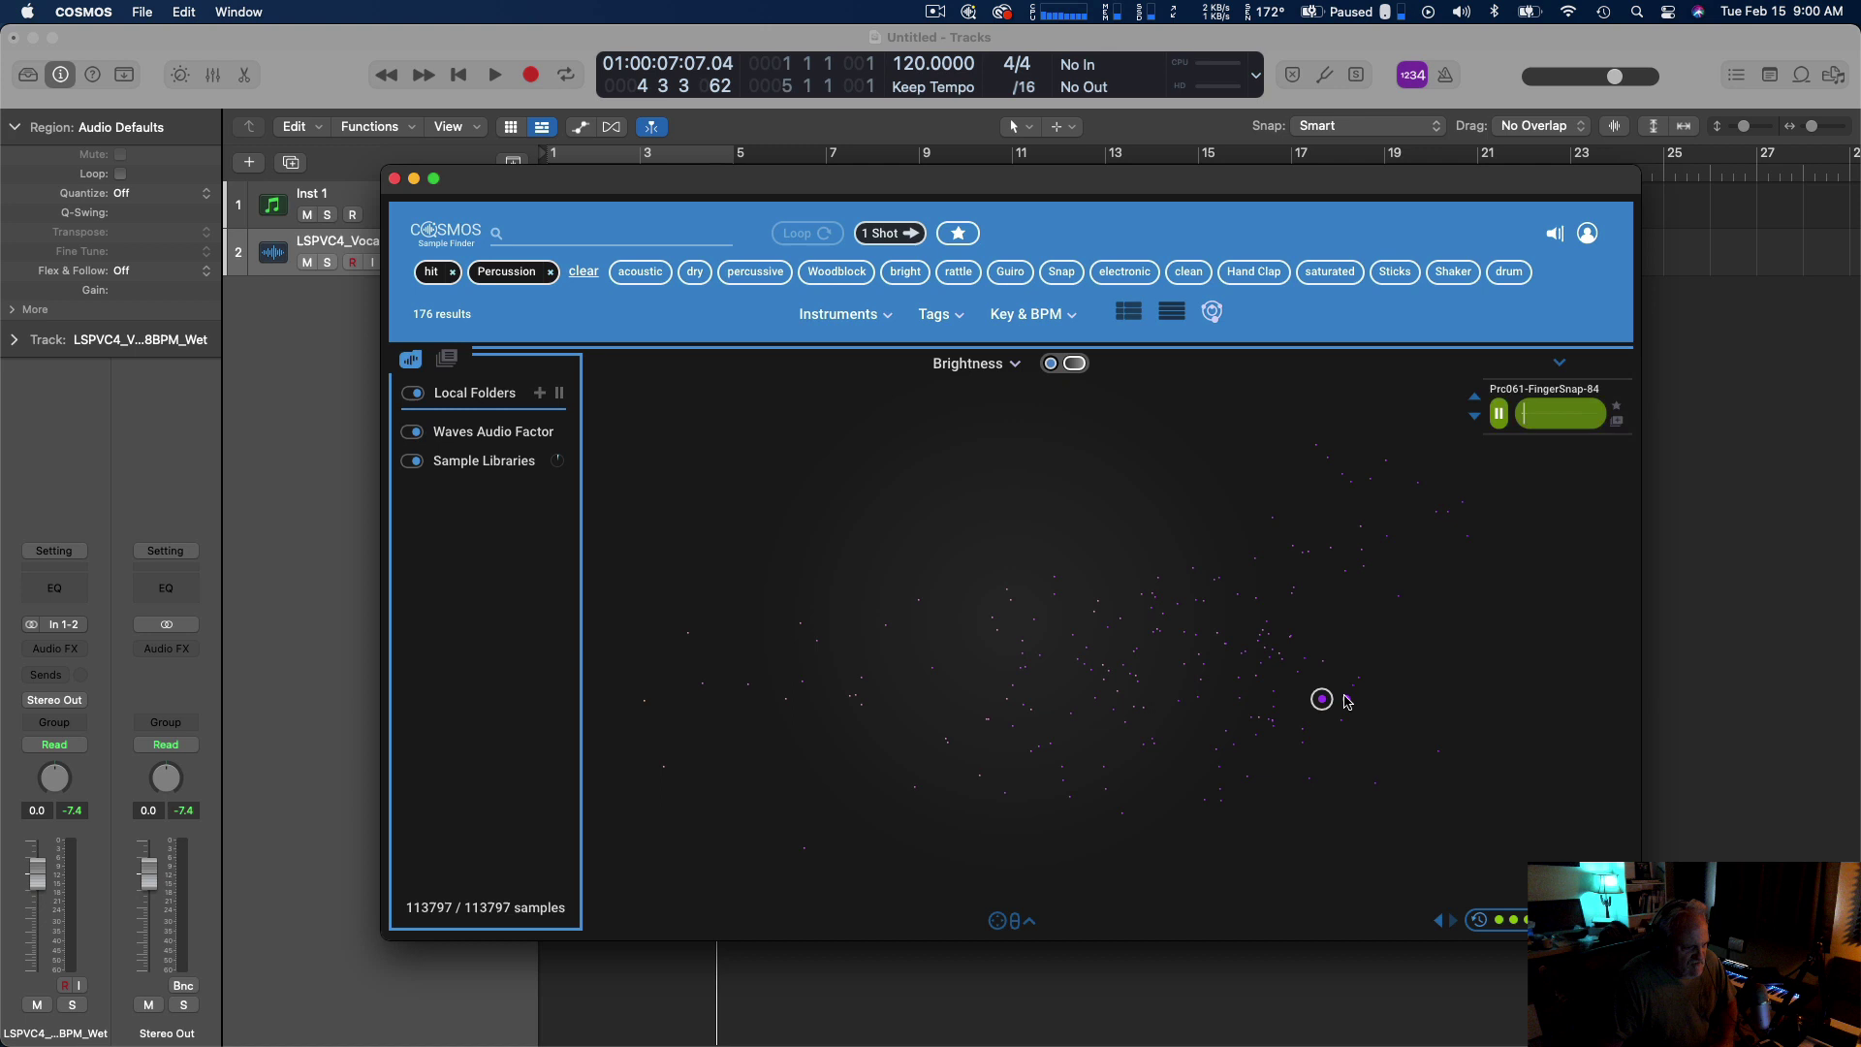
click(1349, 695)
click(1323, 662)
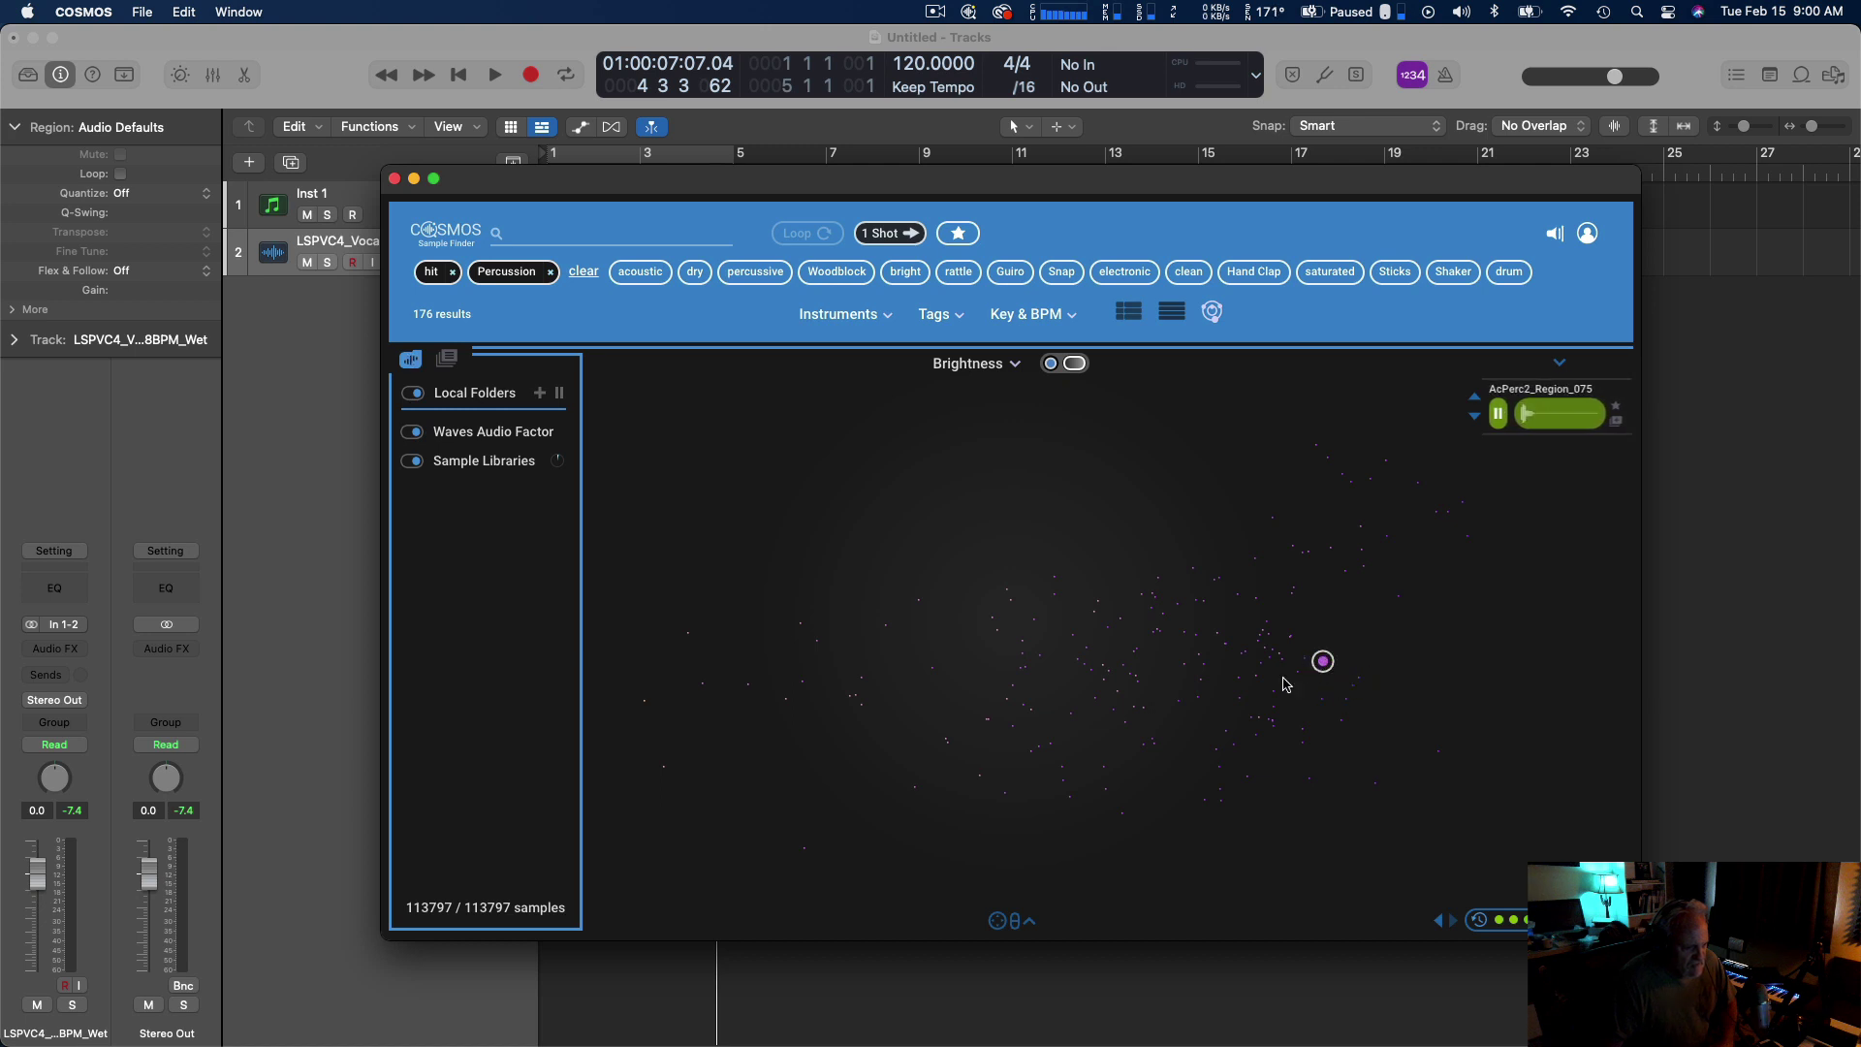
Audition hits toward the centre and left, including XR-20_463, ending on WA MultiPerc 01 Bb0.
click(1257, 685)
click(1241, 773)
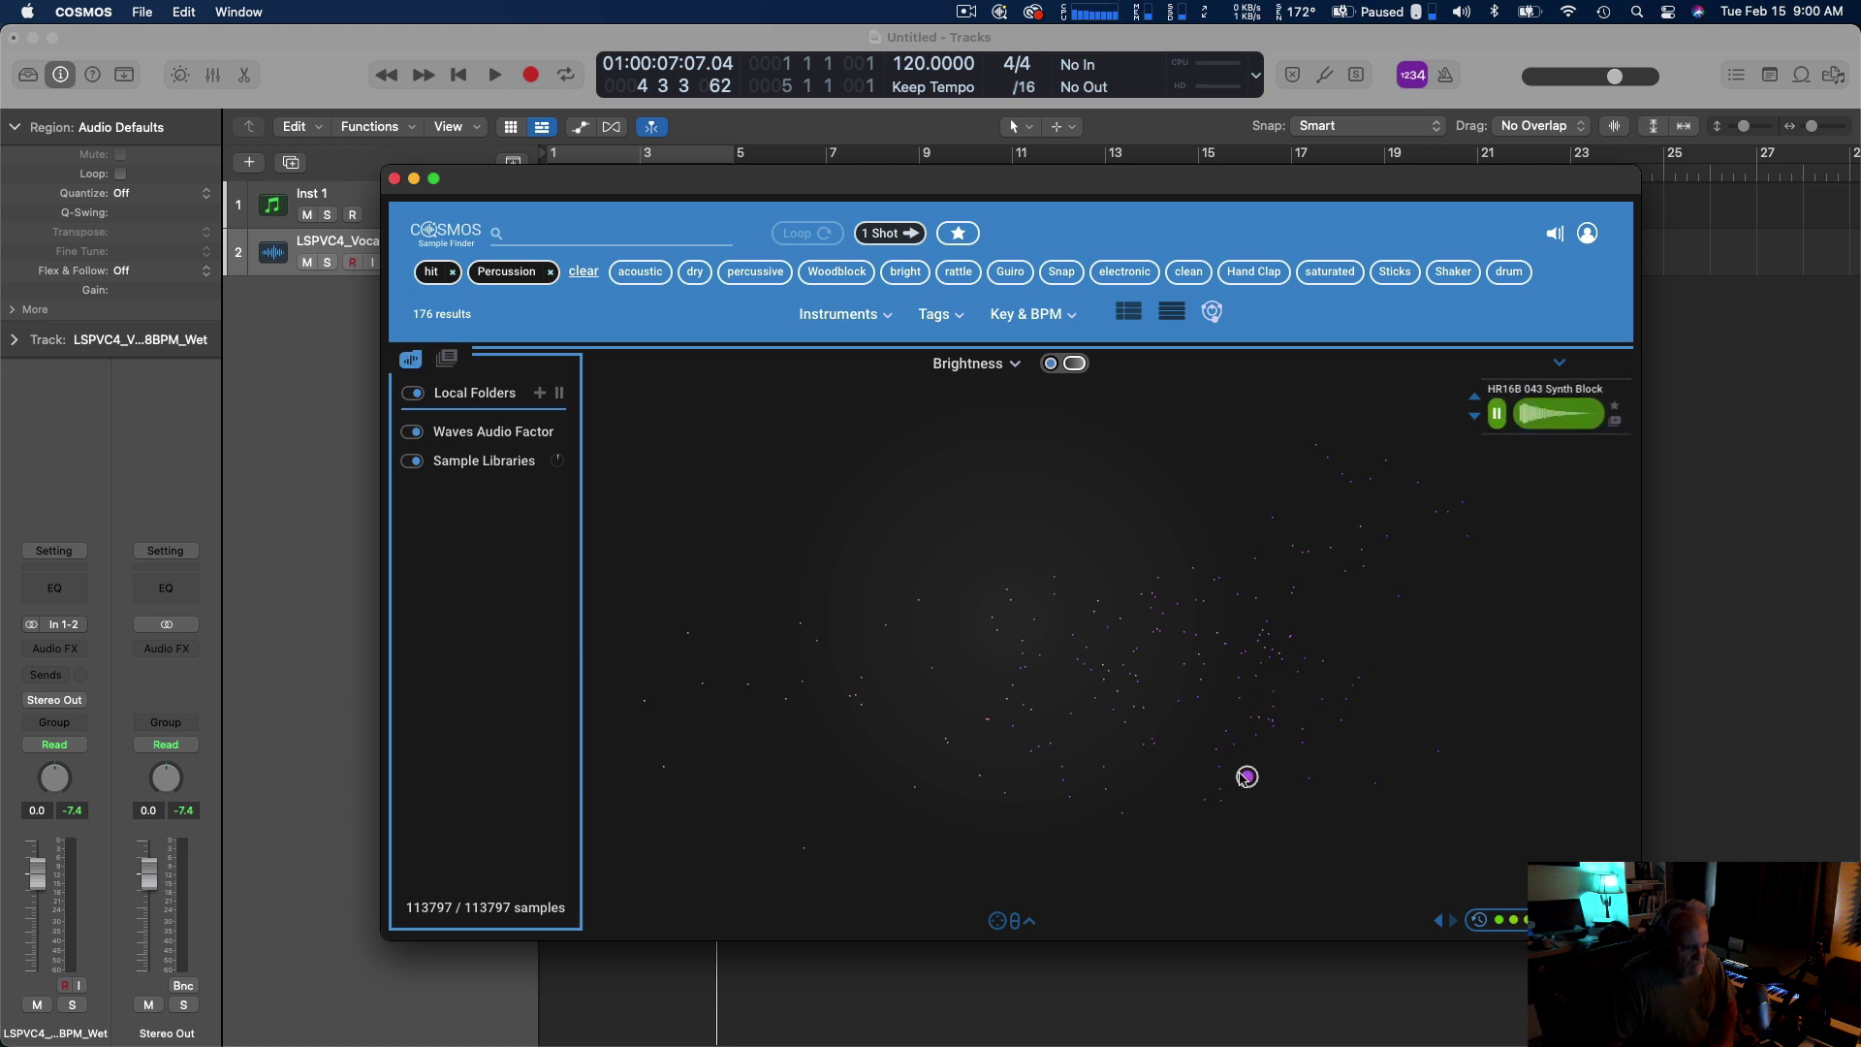
click(1130, 679)
click(1106, 632)
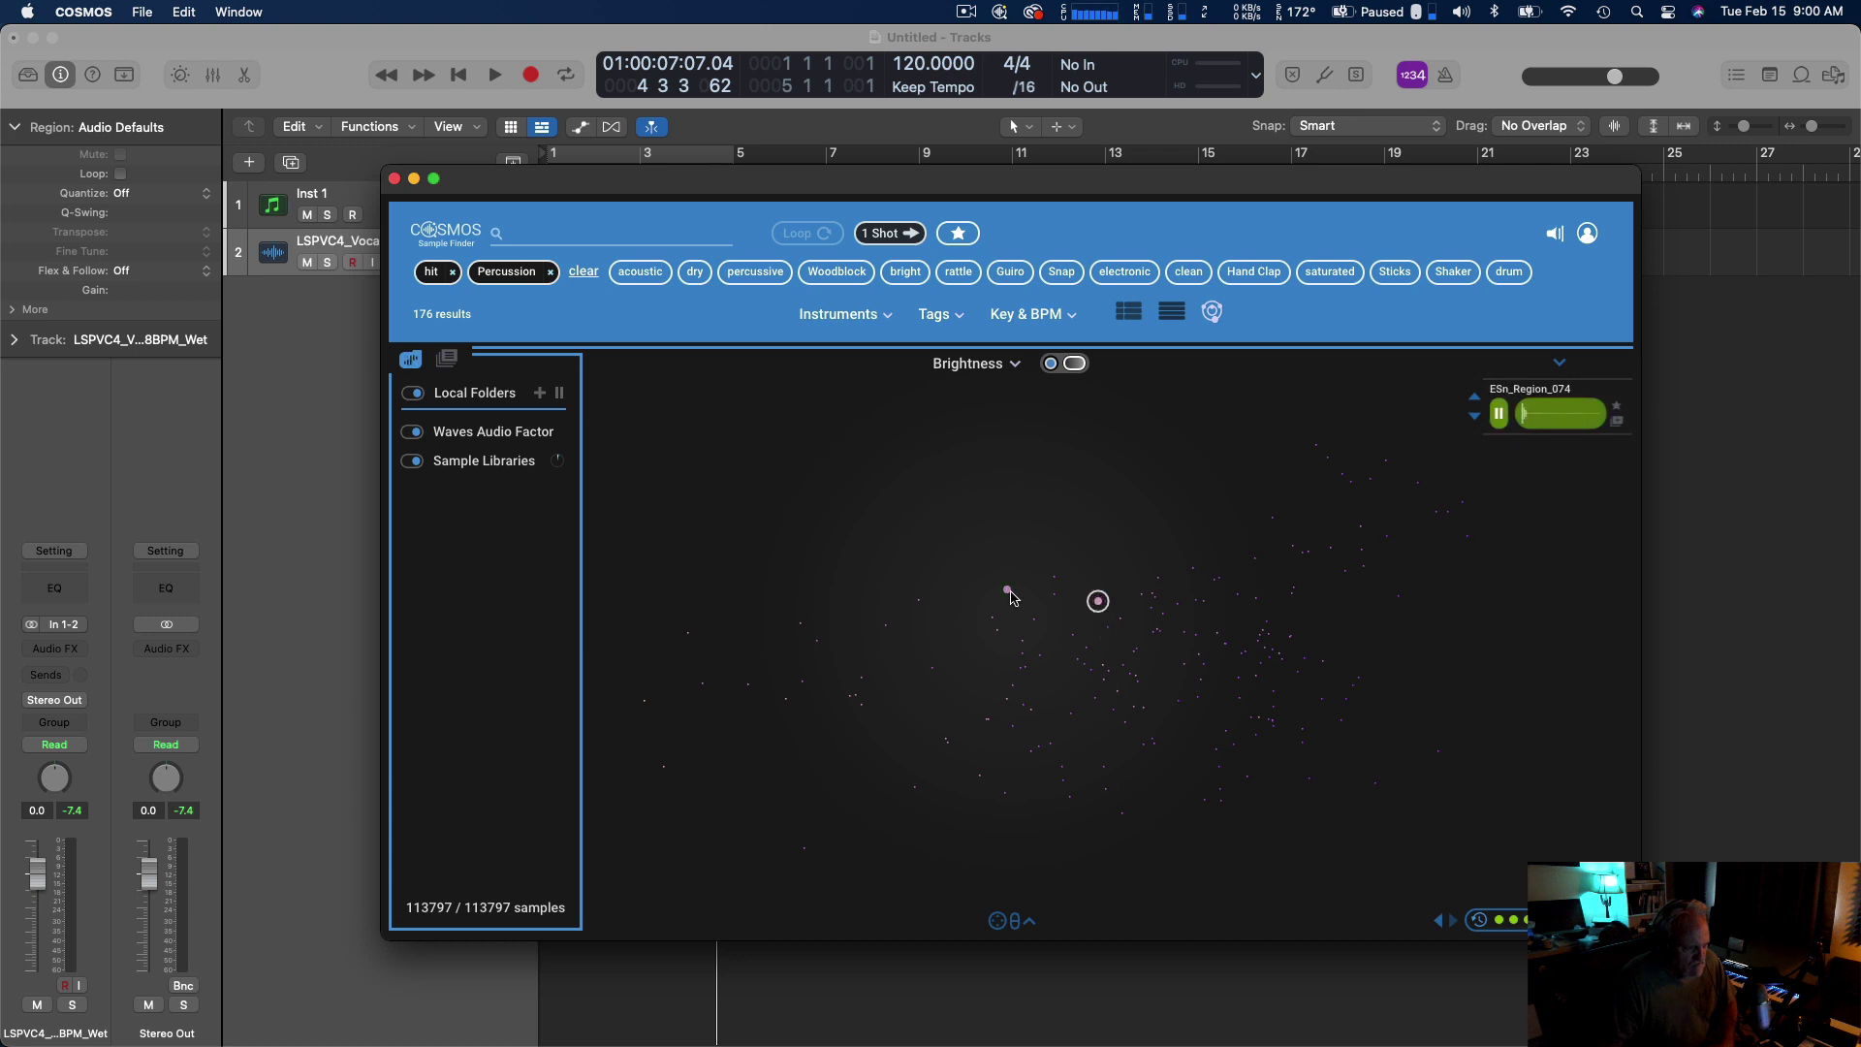
click(1008, 590)
click(1073, 572)
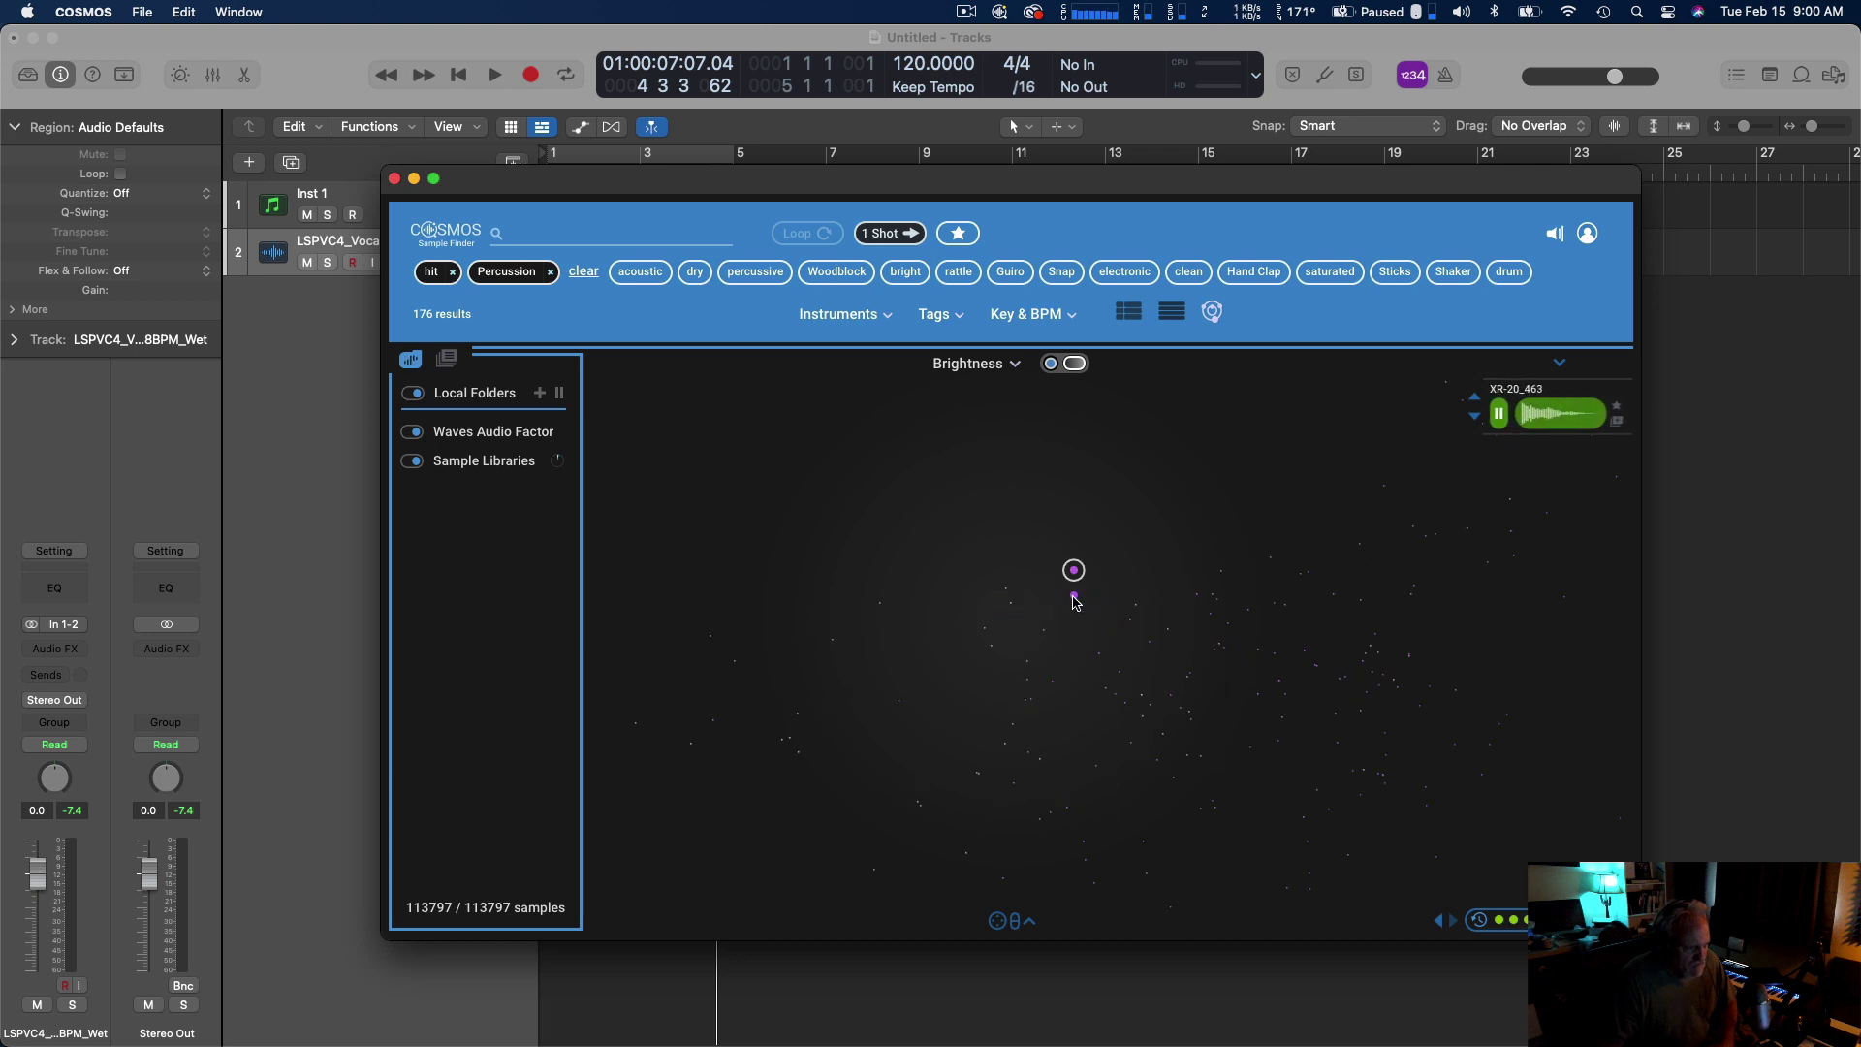
click(820, 628)
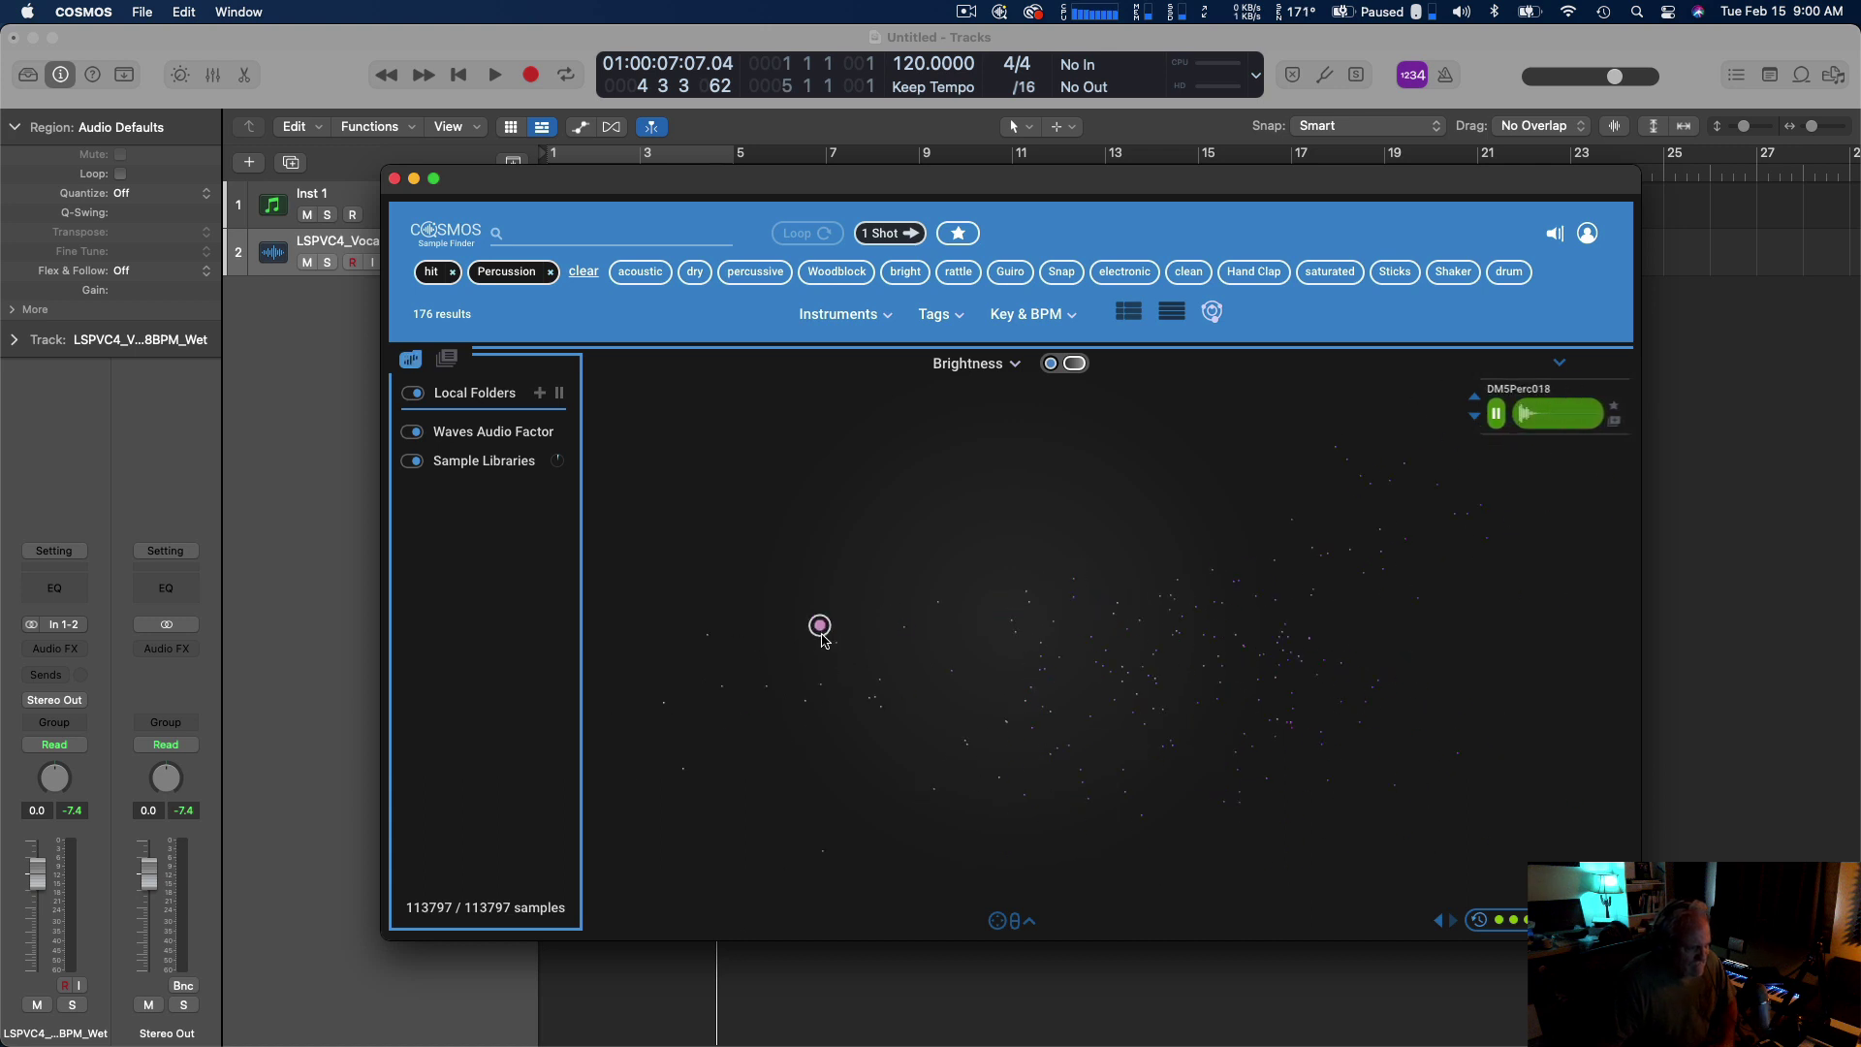
click(821, 685)
click(767, 687)
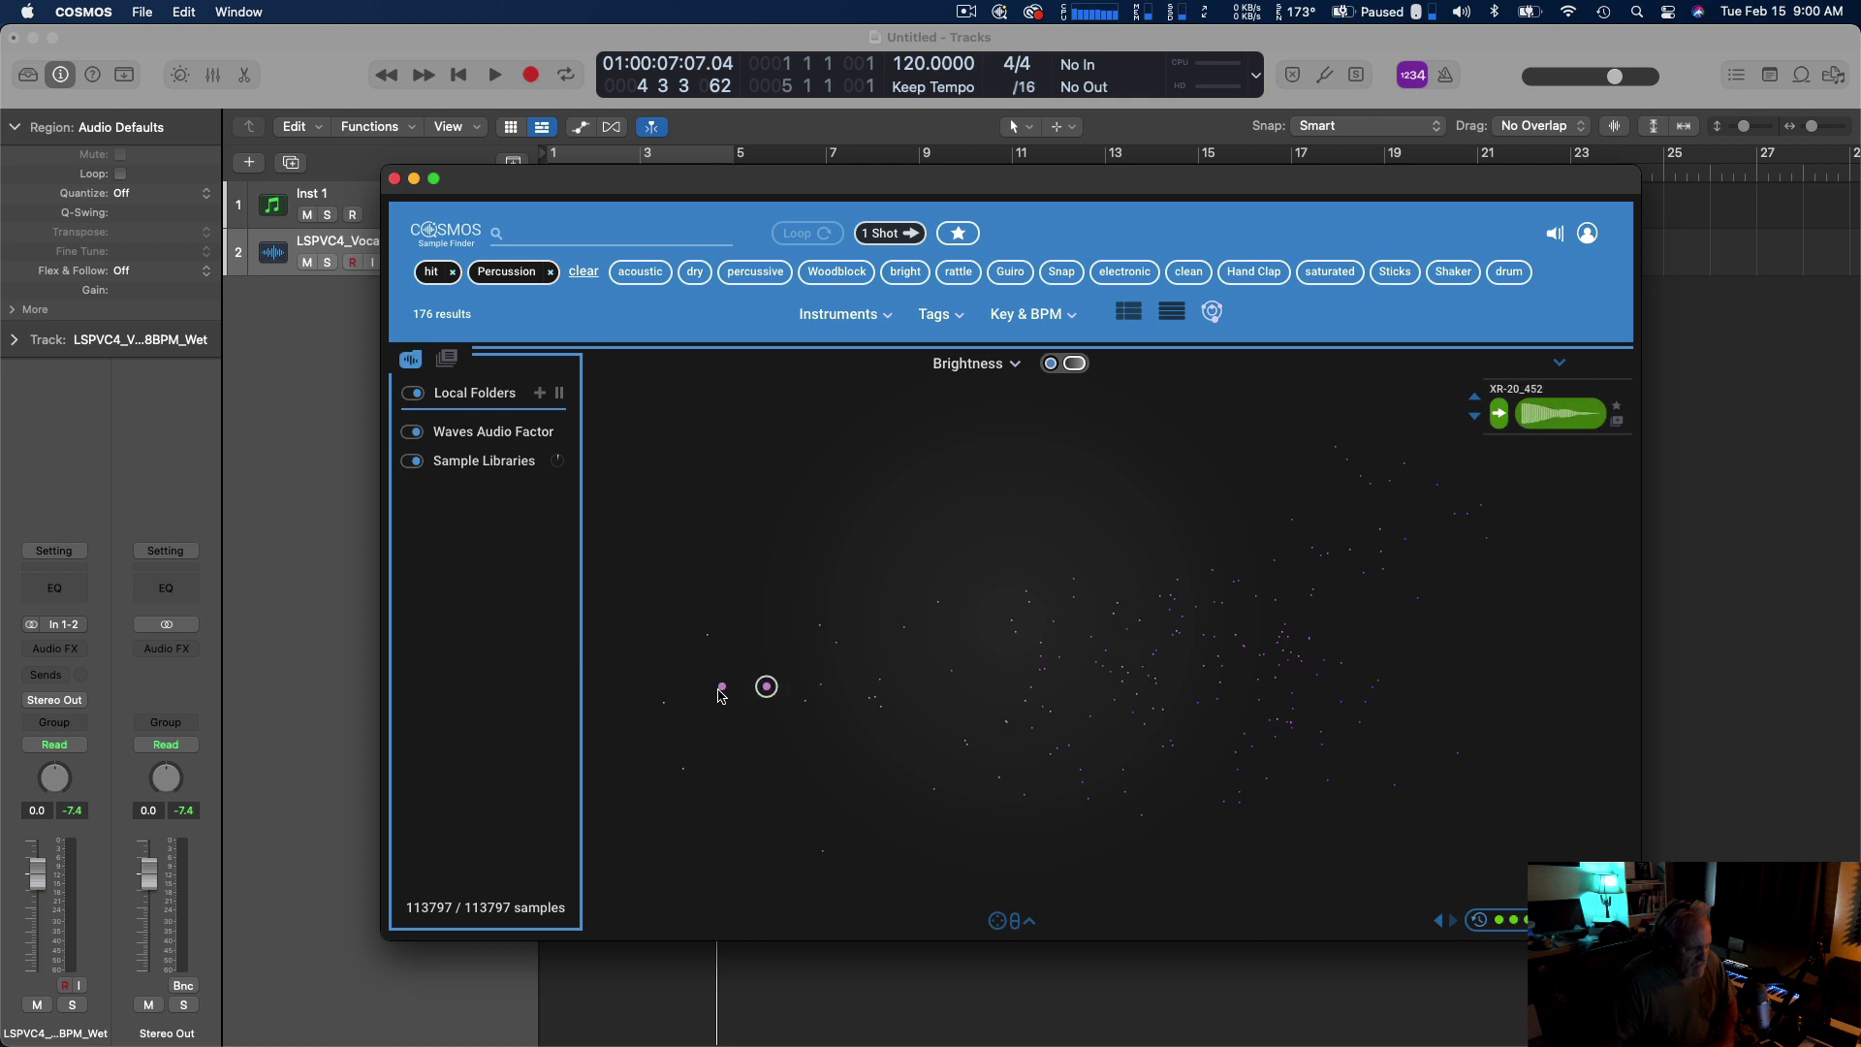
click(723, 687)
click(665, 702)
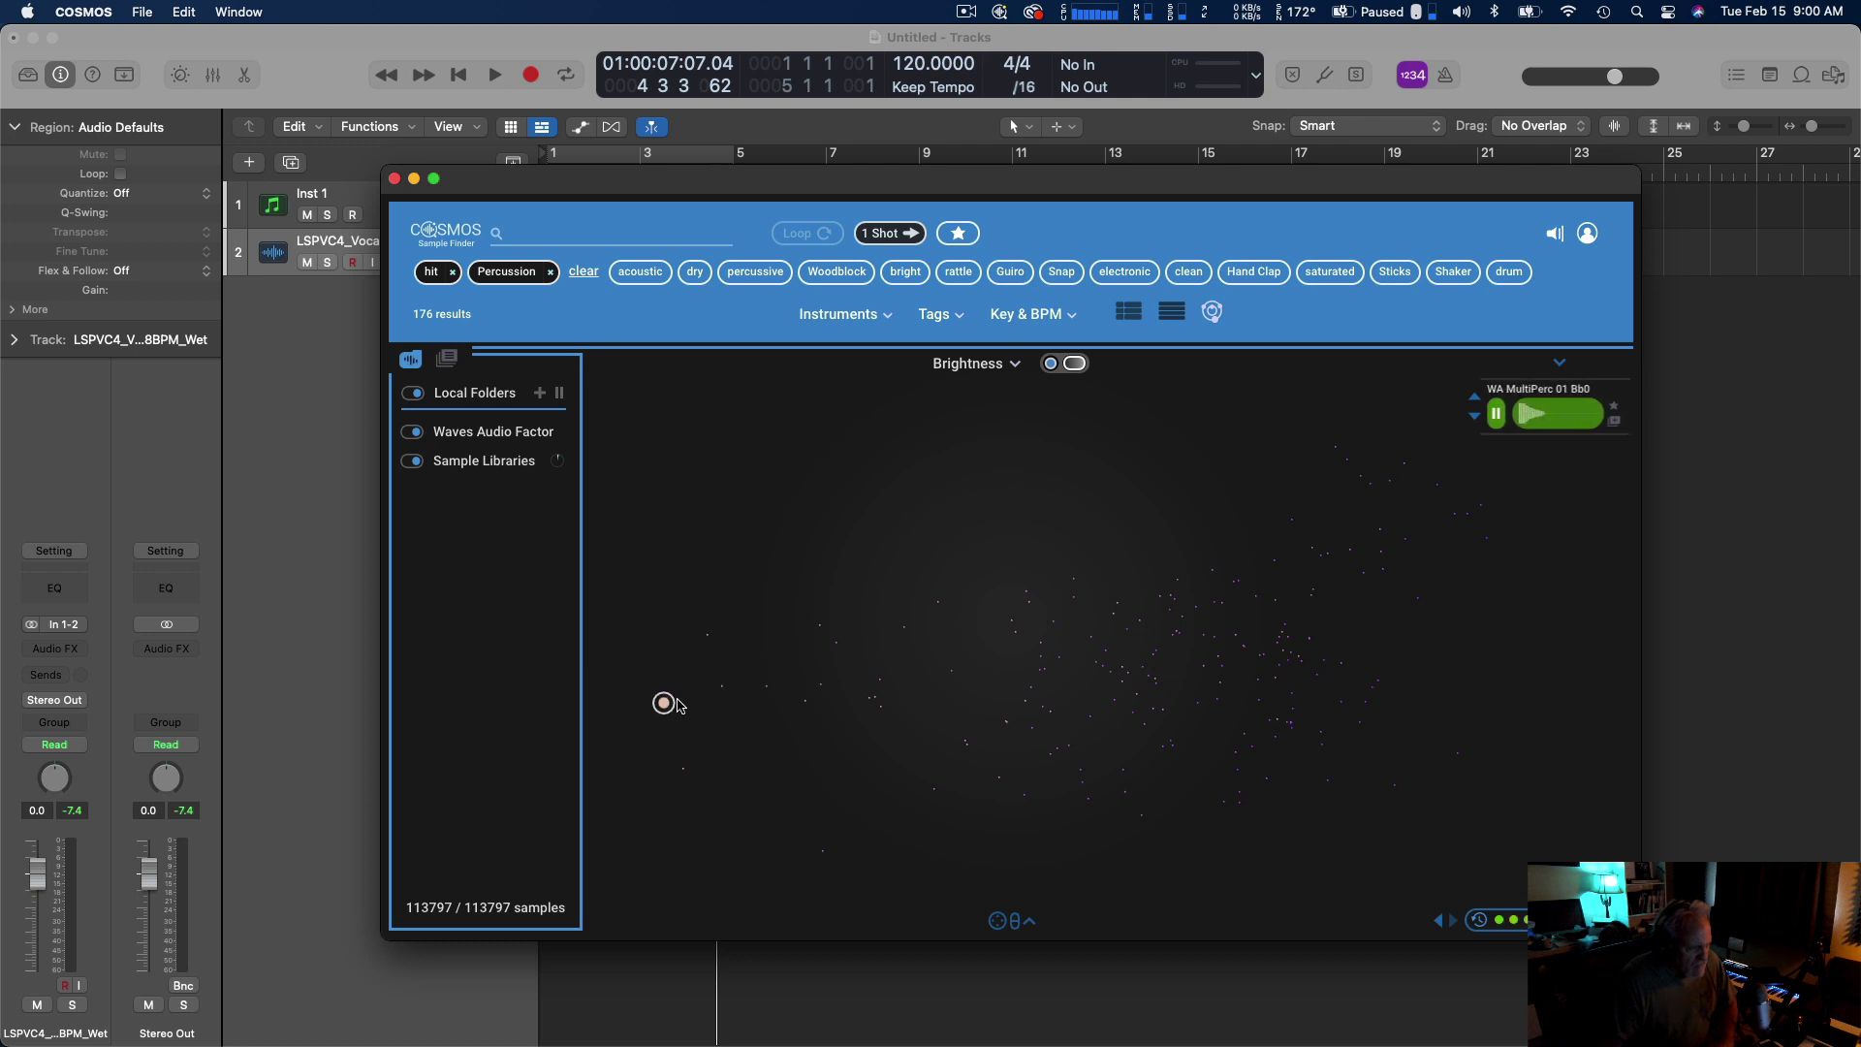
Remove the Percussion and hit tags, sweep across the map, then return to list view.
click(549, 272)
click(452, 272)
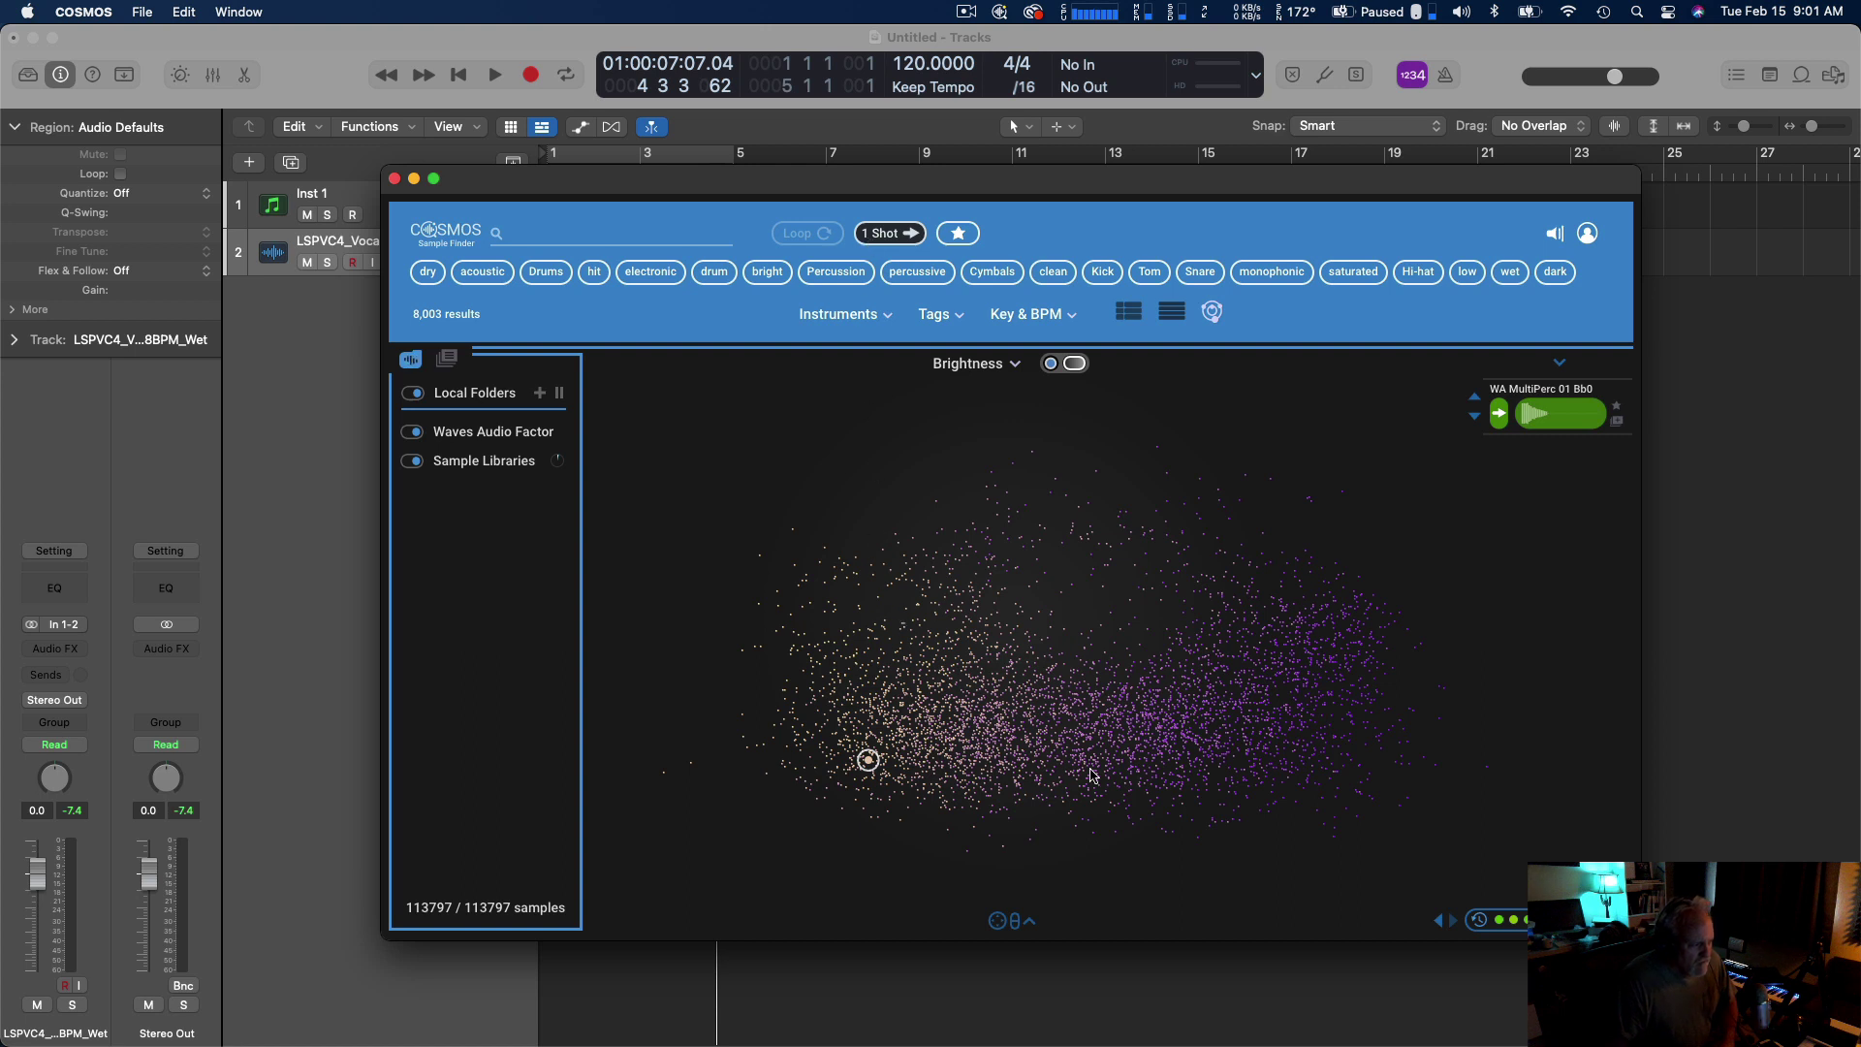
drag(1214, 716, 1264, 661)
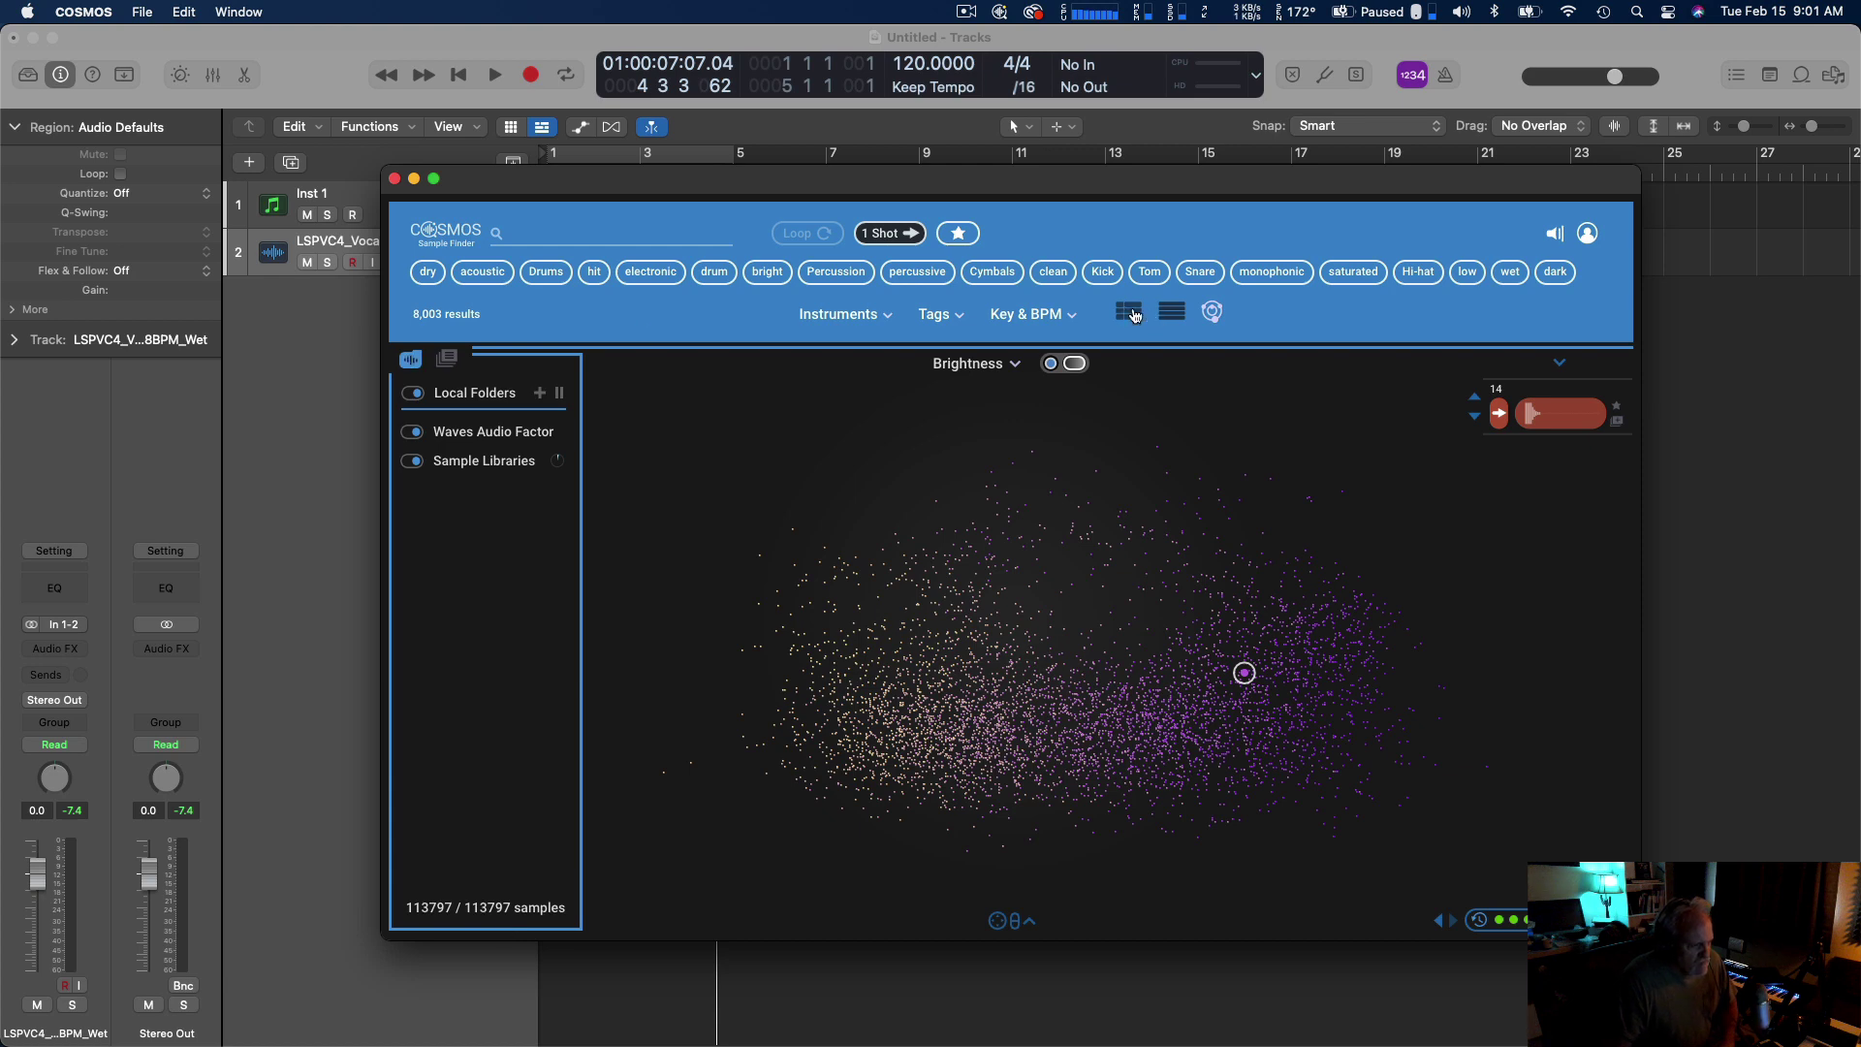
click(1174, 318)
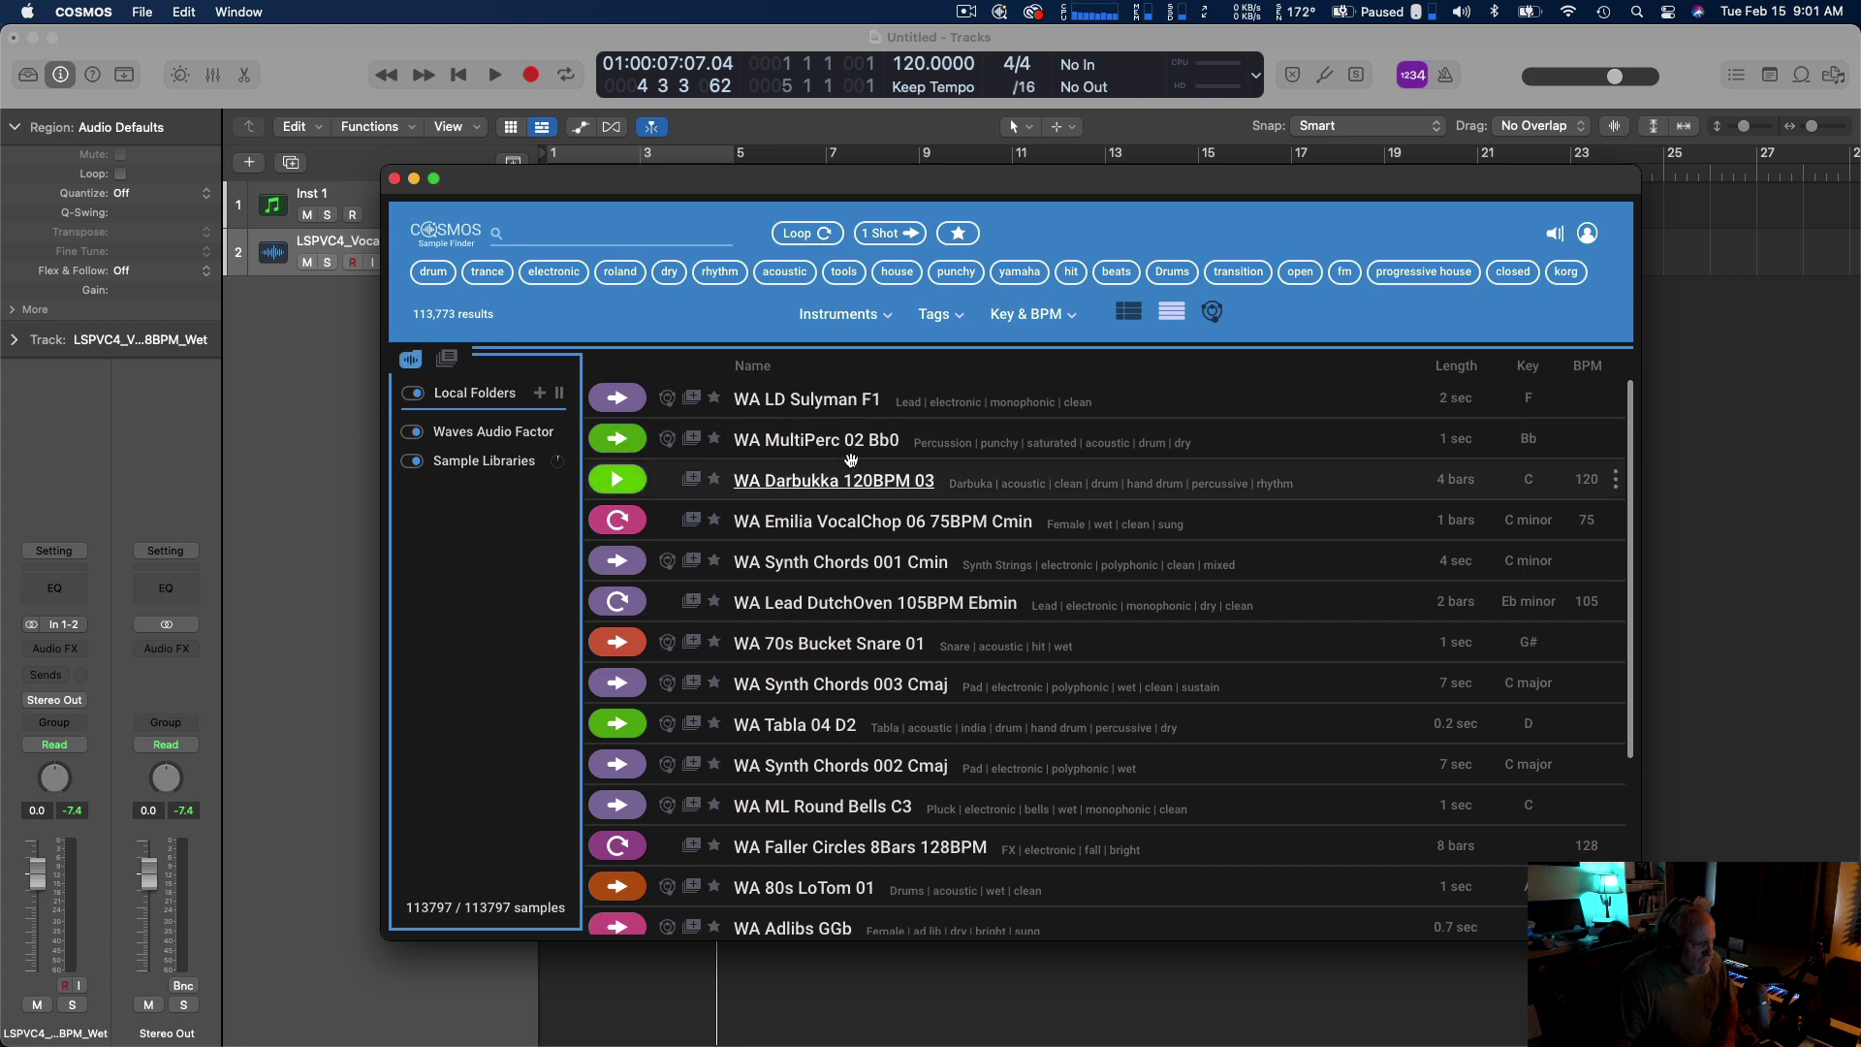
Scroll the 113,797-sample list, then drag the finder window down and right off Logic's tracks.
scroll(846, 630, down, 5)
scroll(846, 626, up, 5)
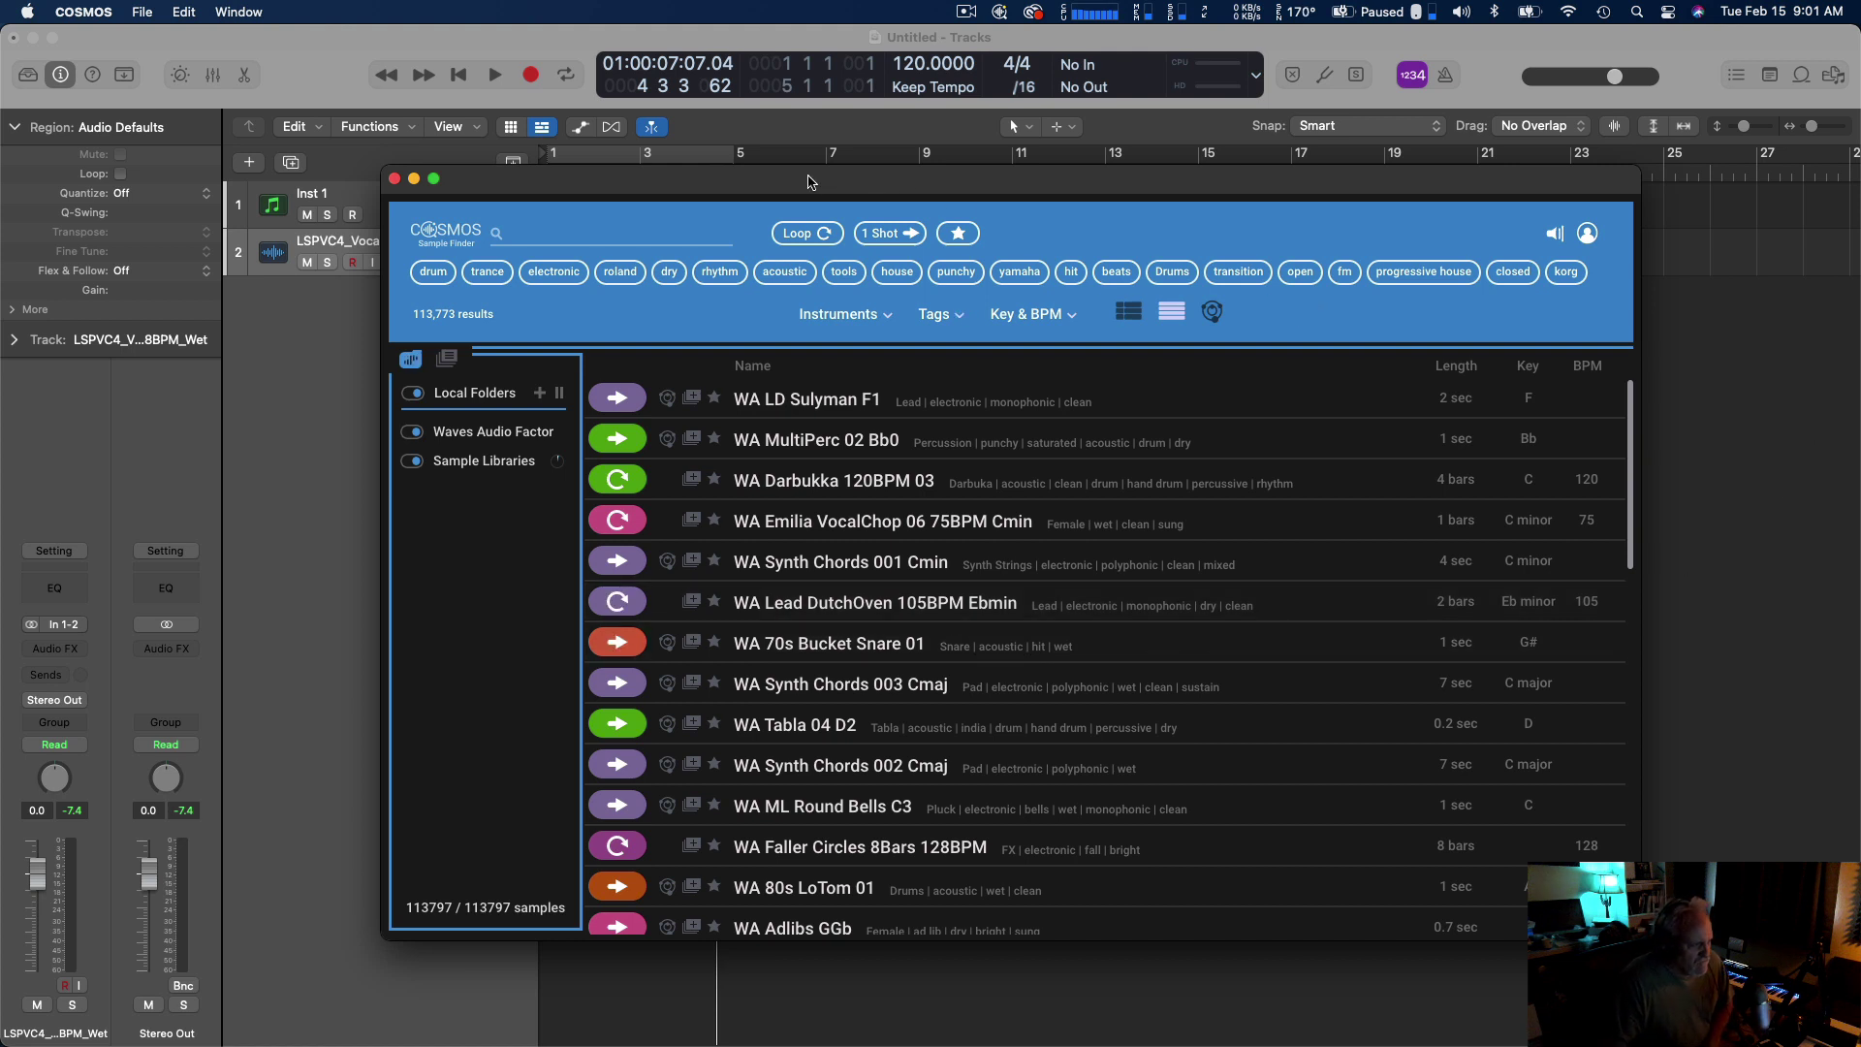
drag(809, 181, 961, 214)
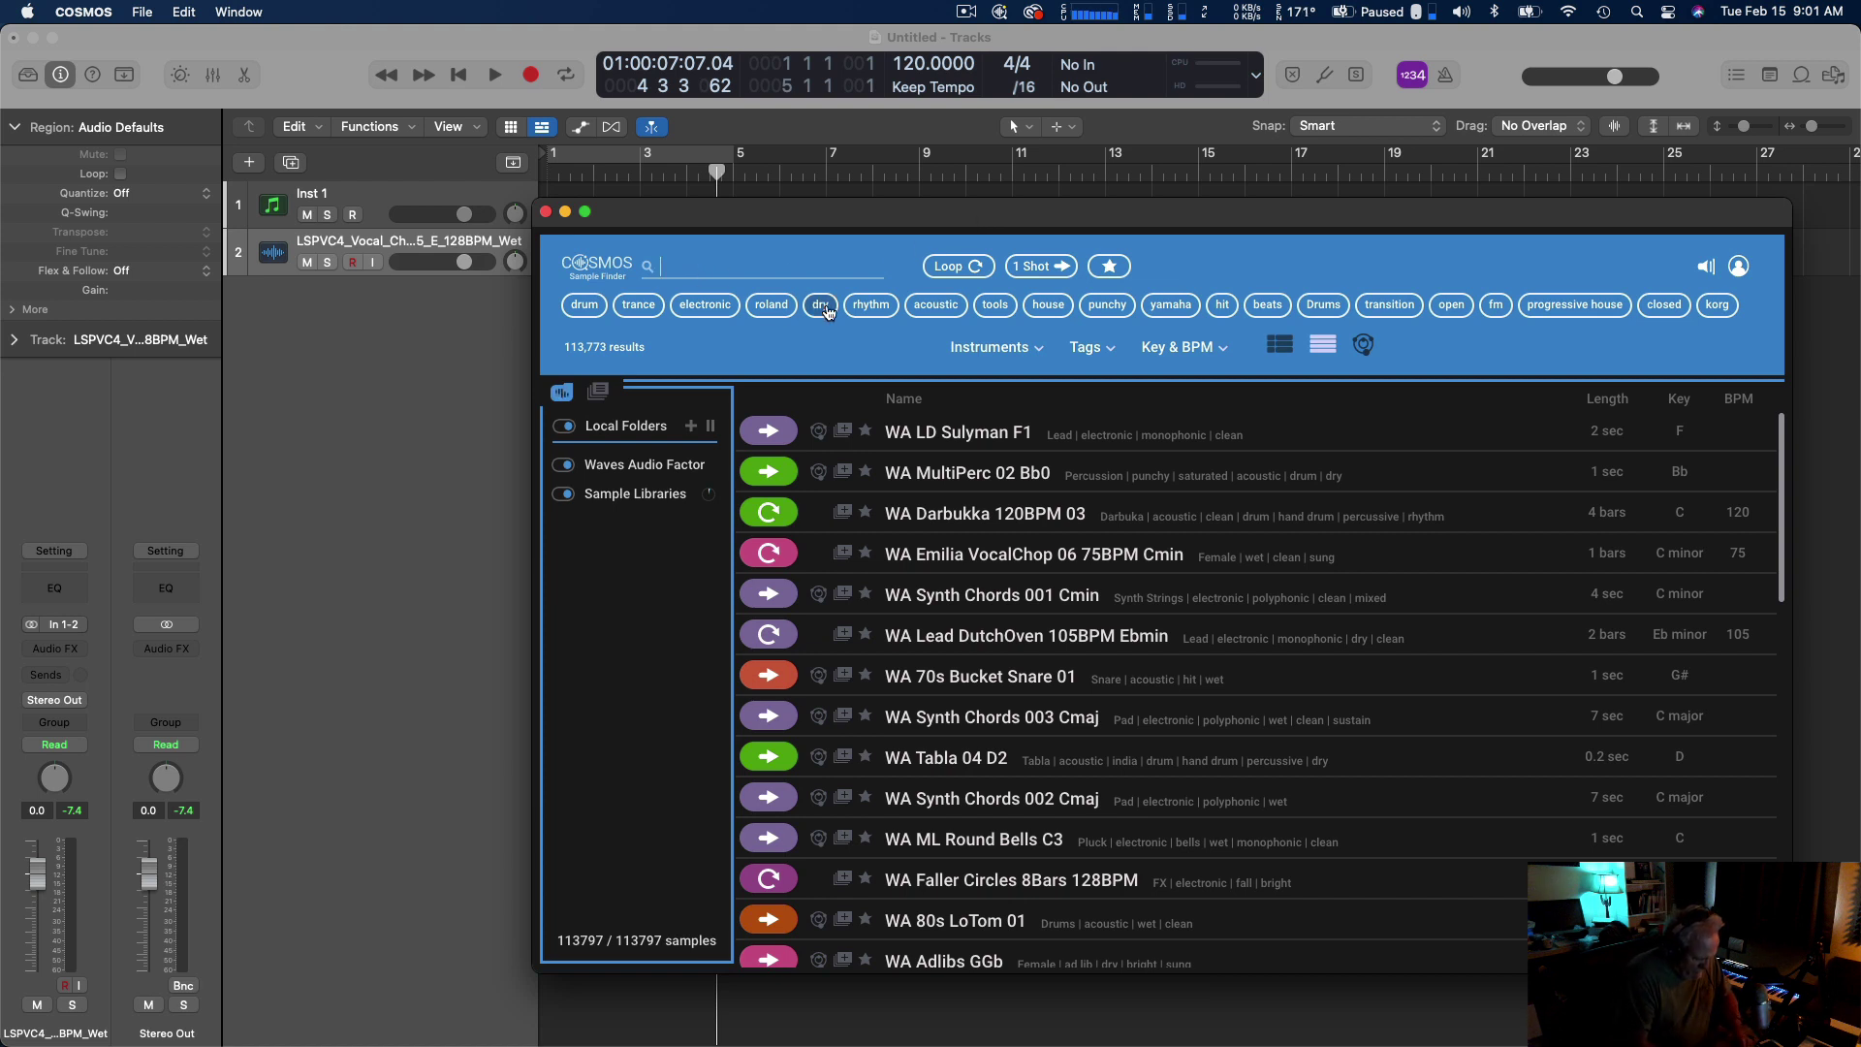
Search 'closed hat' for 1,364 results and scroll down to the Closed Hi Hat 01–09 rows.
text(closed)
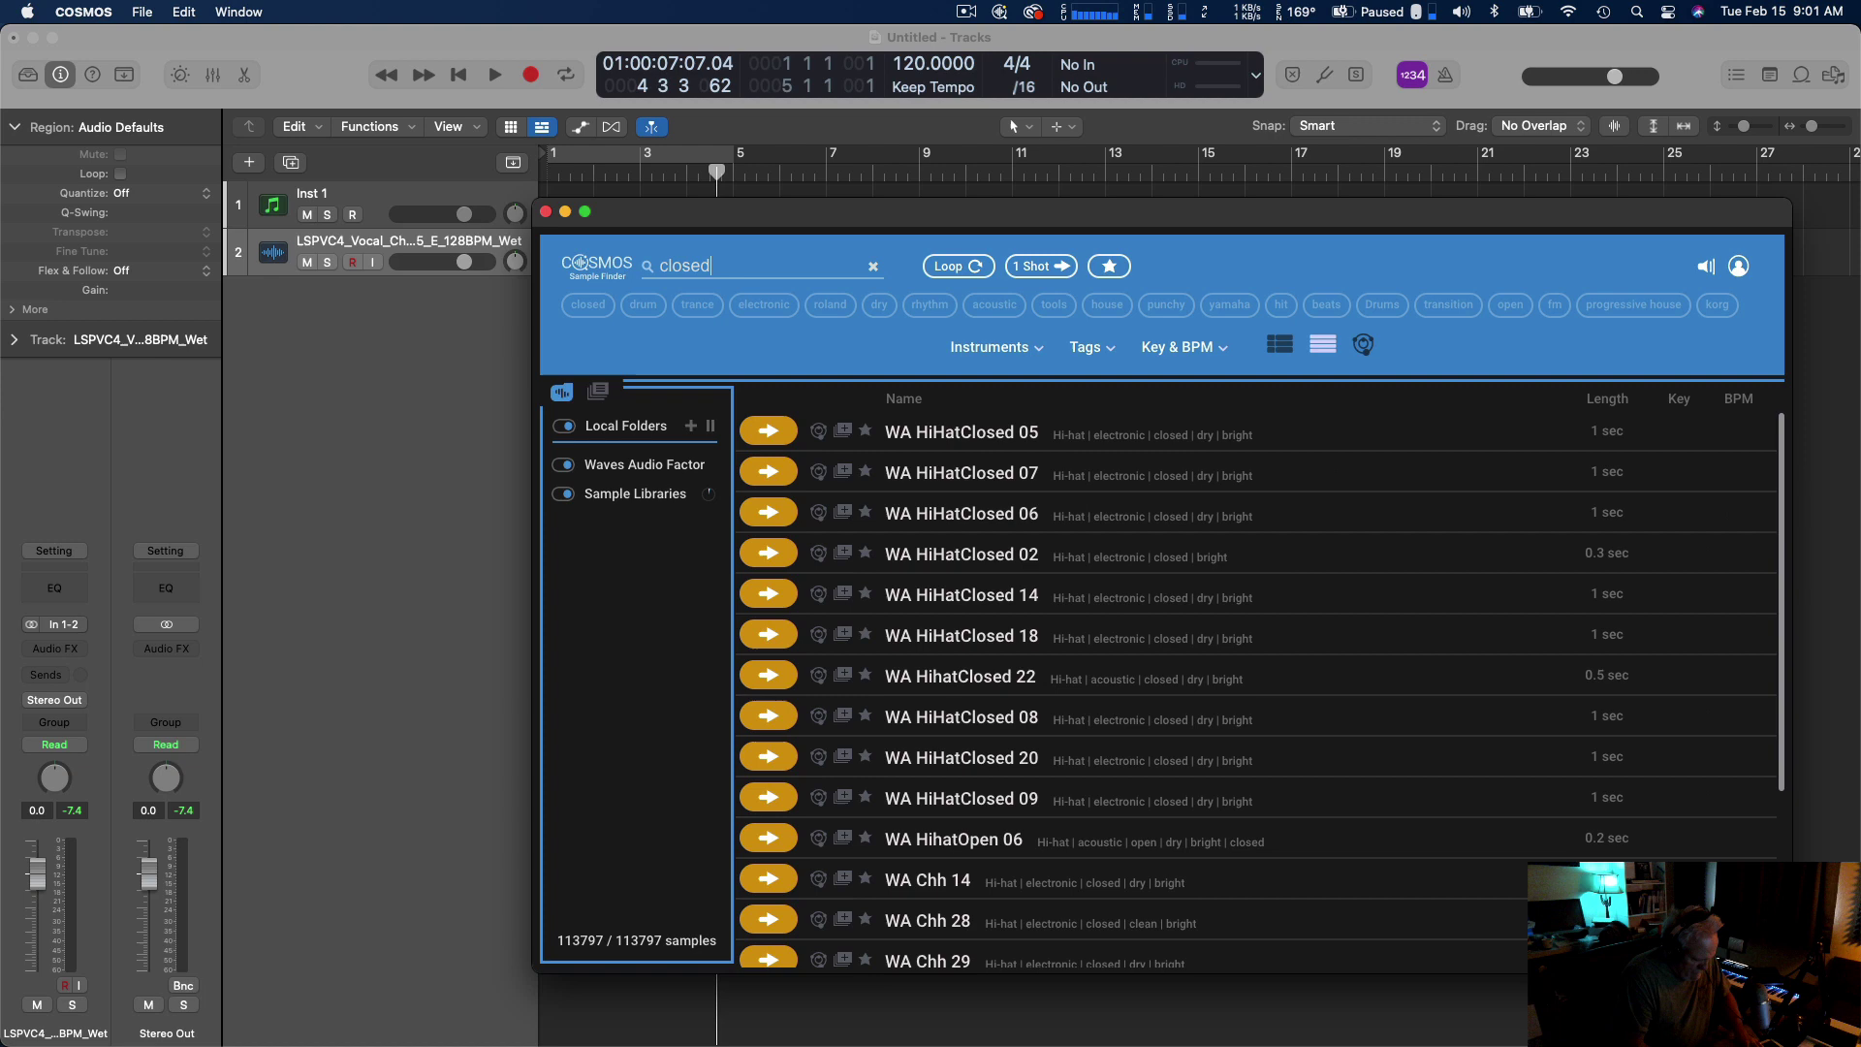
text( hat)
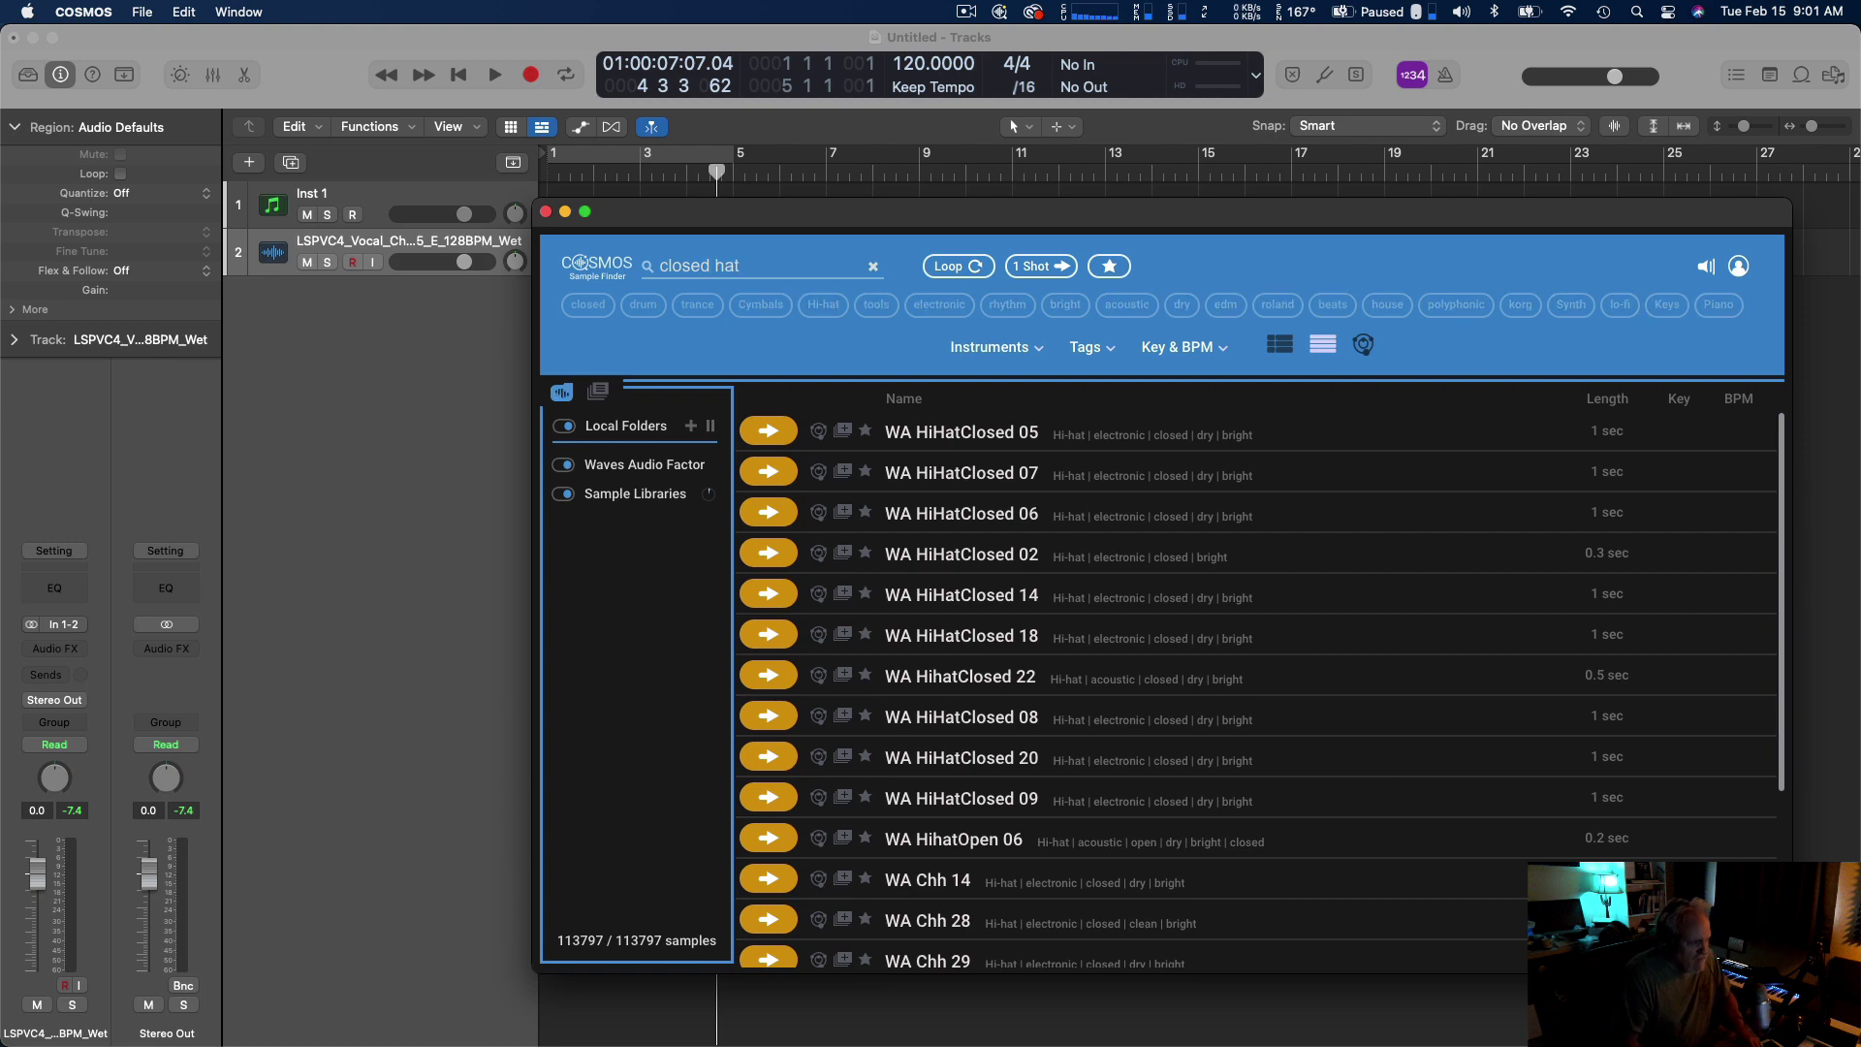
scroll(1148, 621, down, 3)
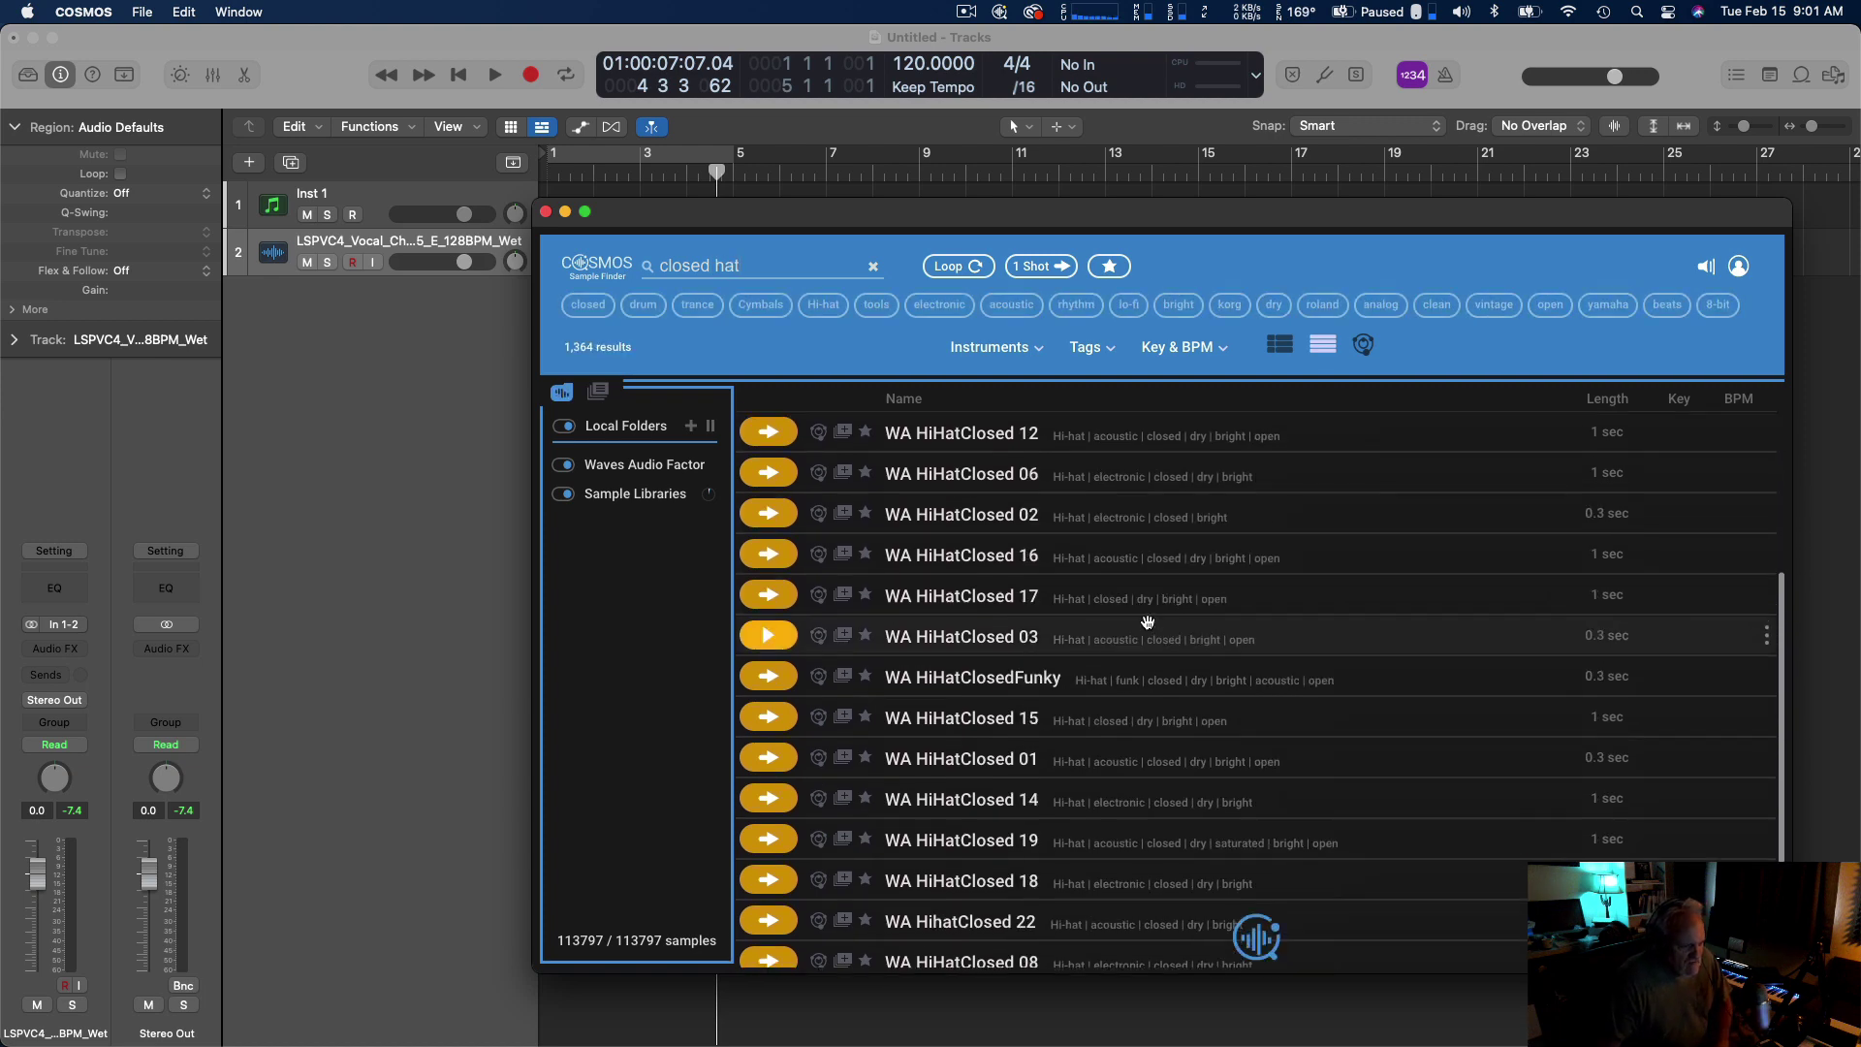
scroll(1142, 618, up, 9)
scroll(1067, 582, down, 6)
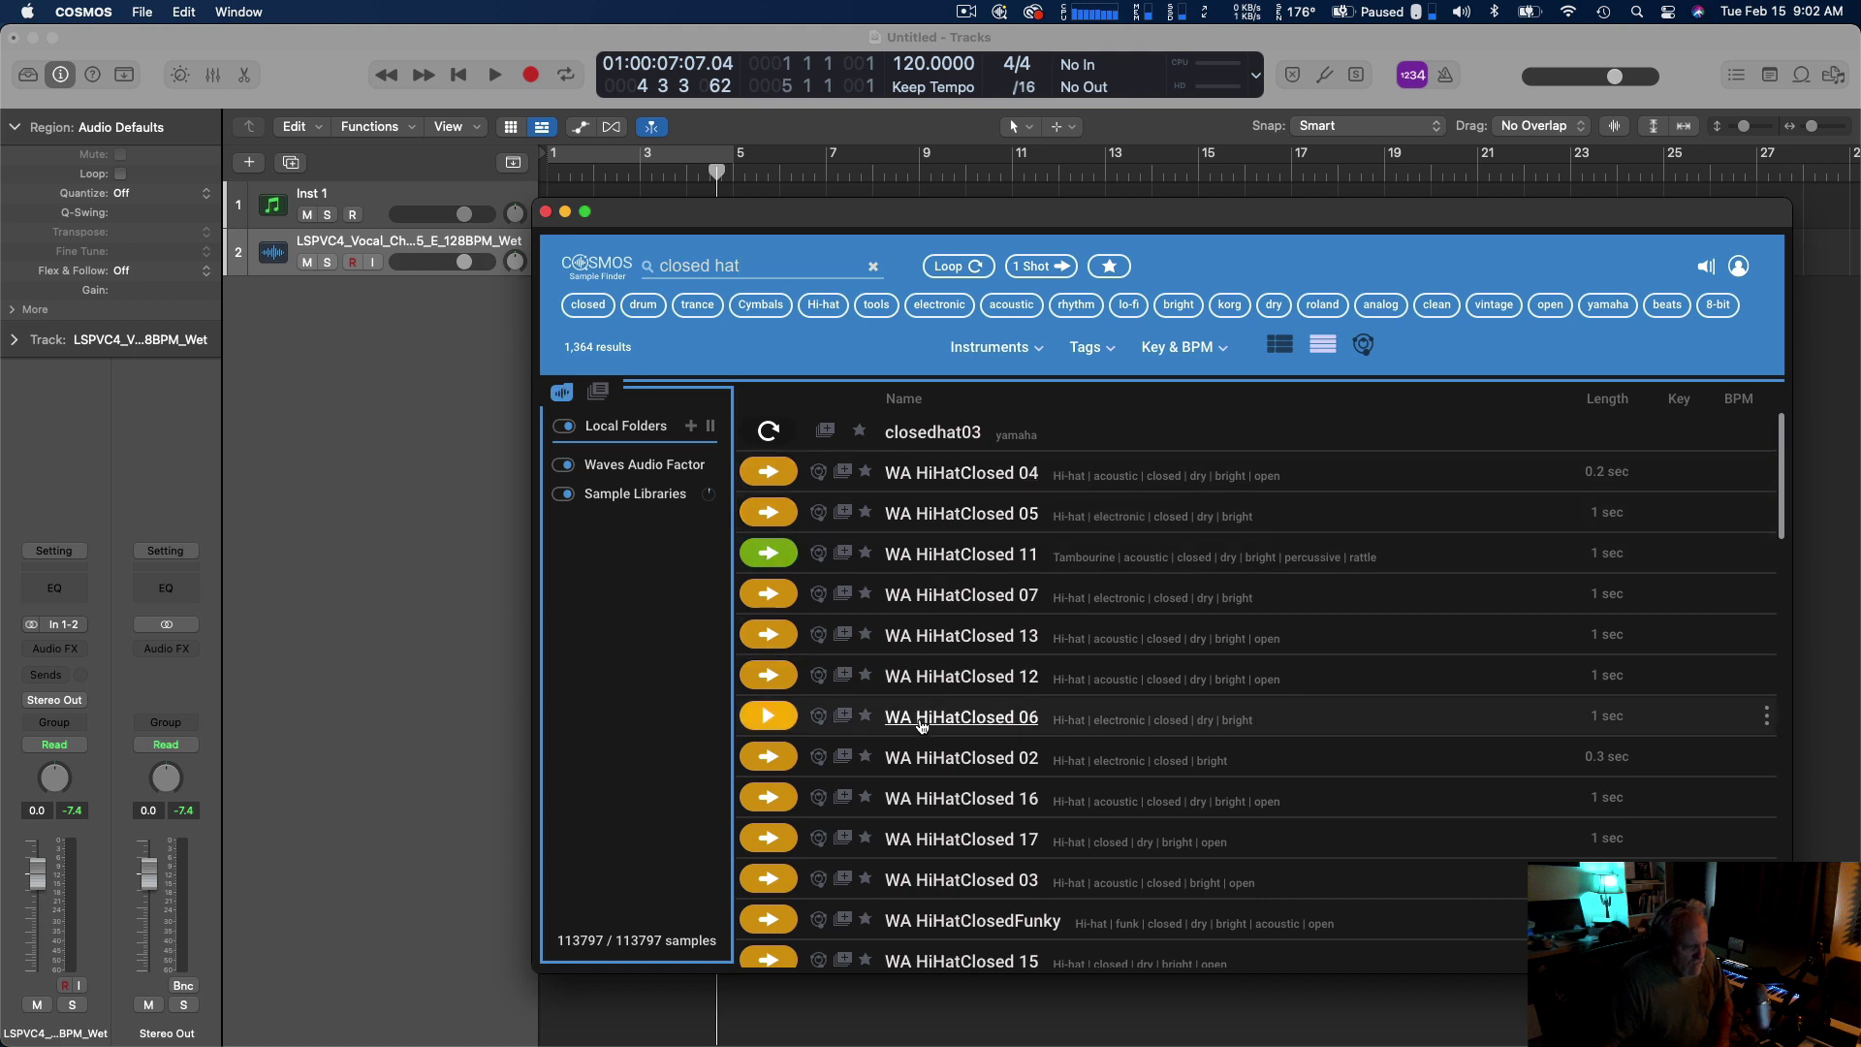
scroll(921, 722, down, 10)
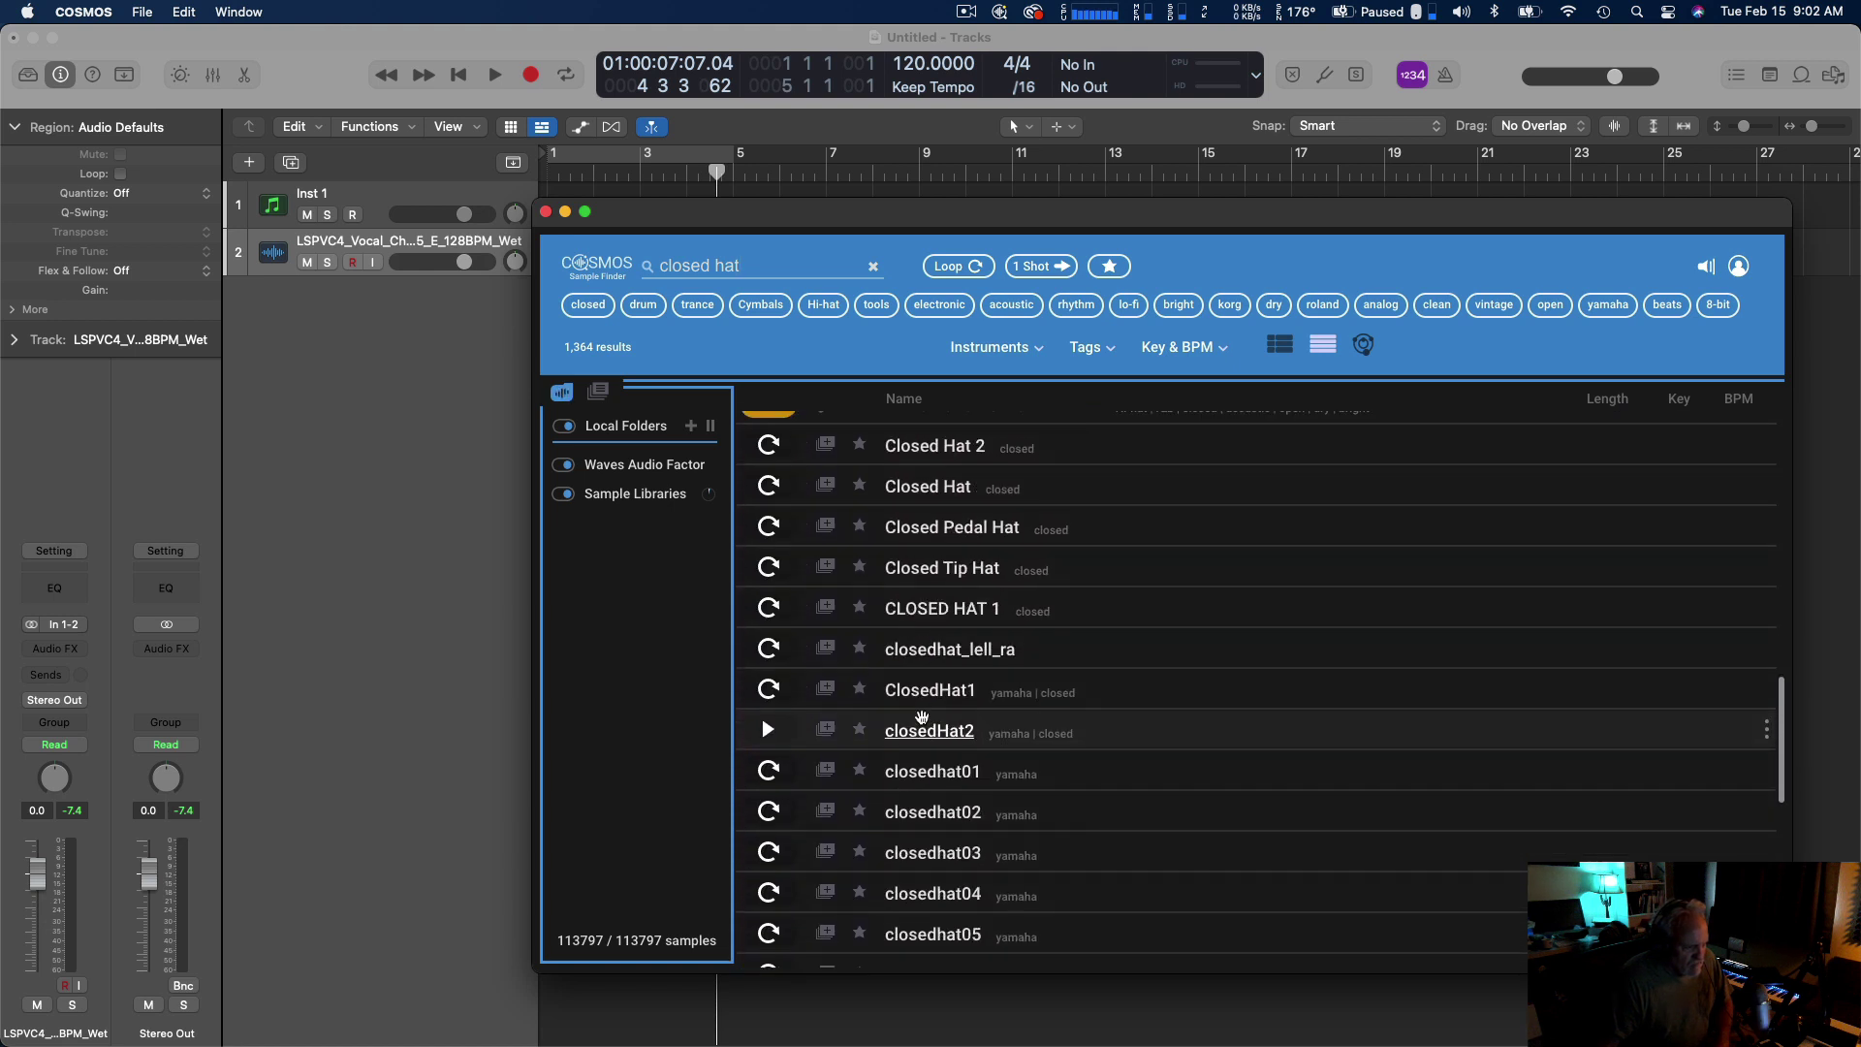
scroll(922, 718, down, 3)
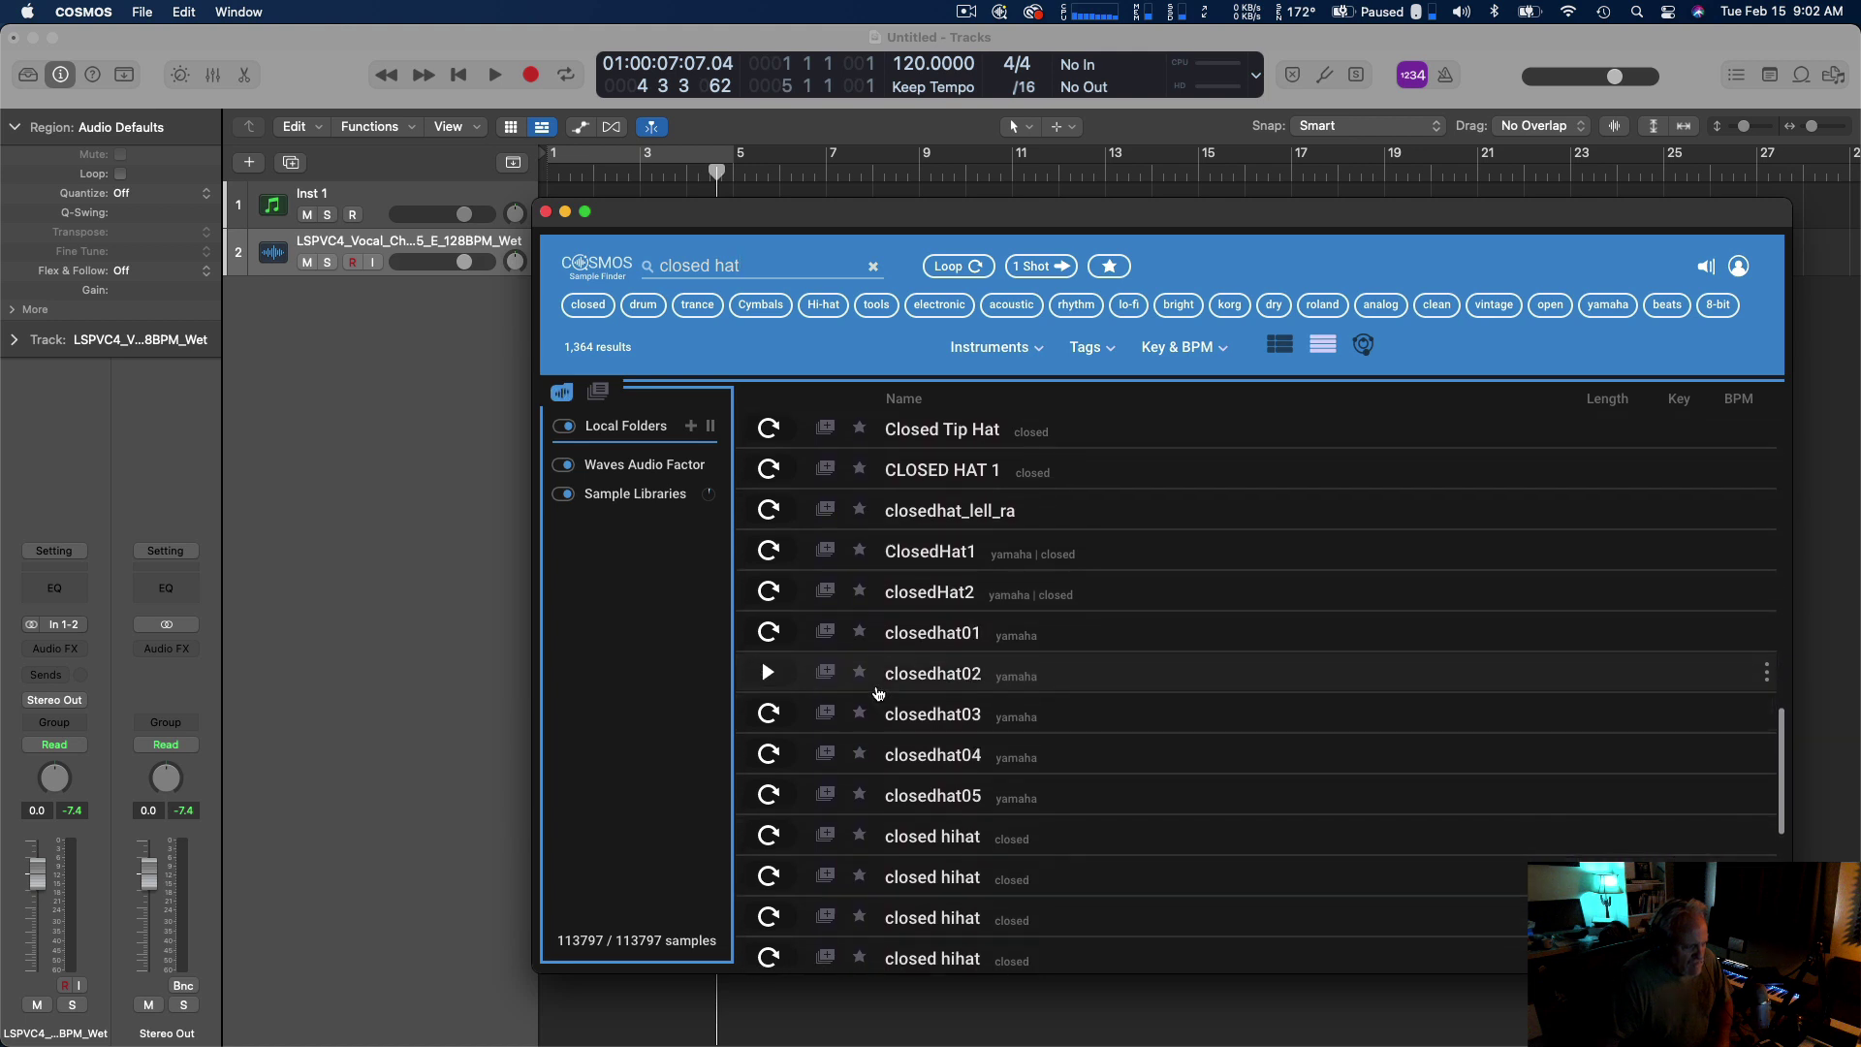
scroll(853, 696, down, 1)
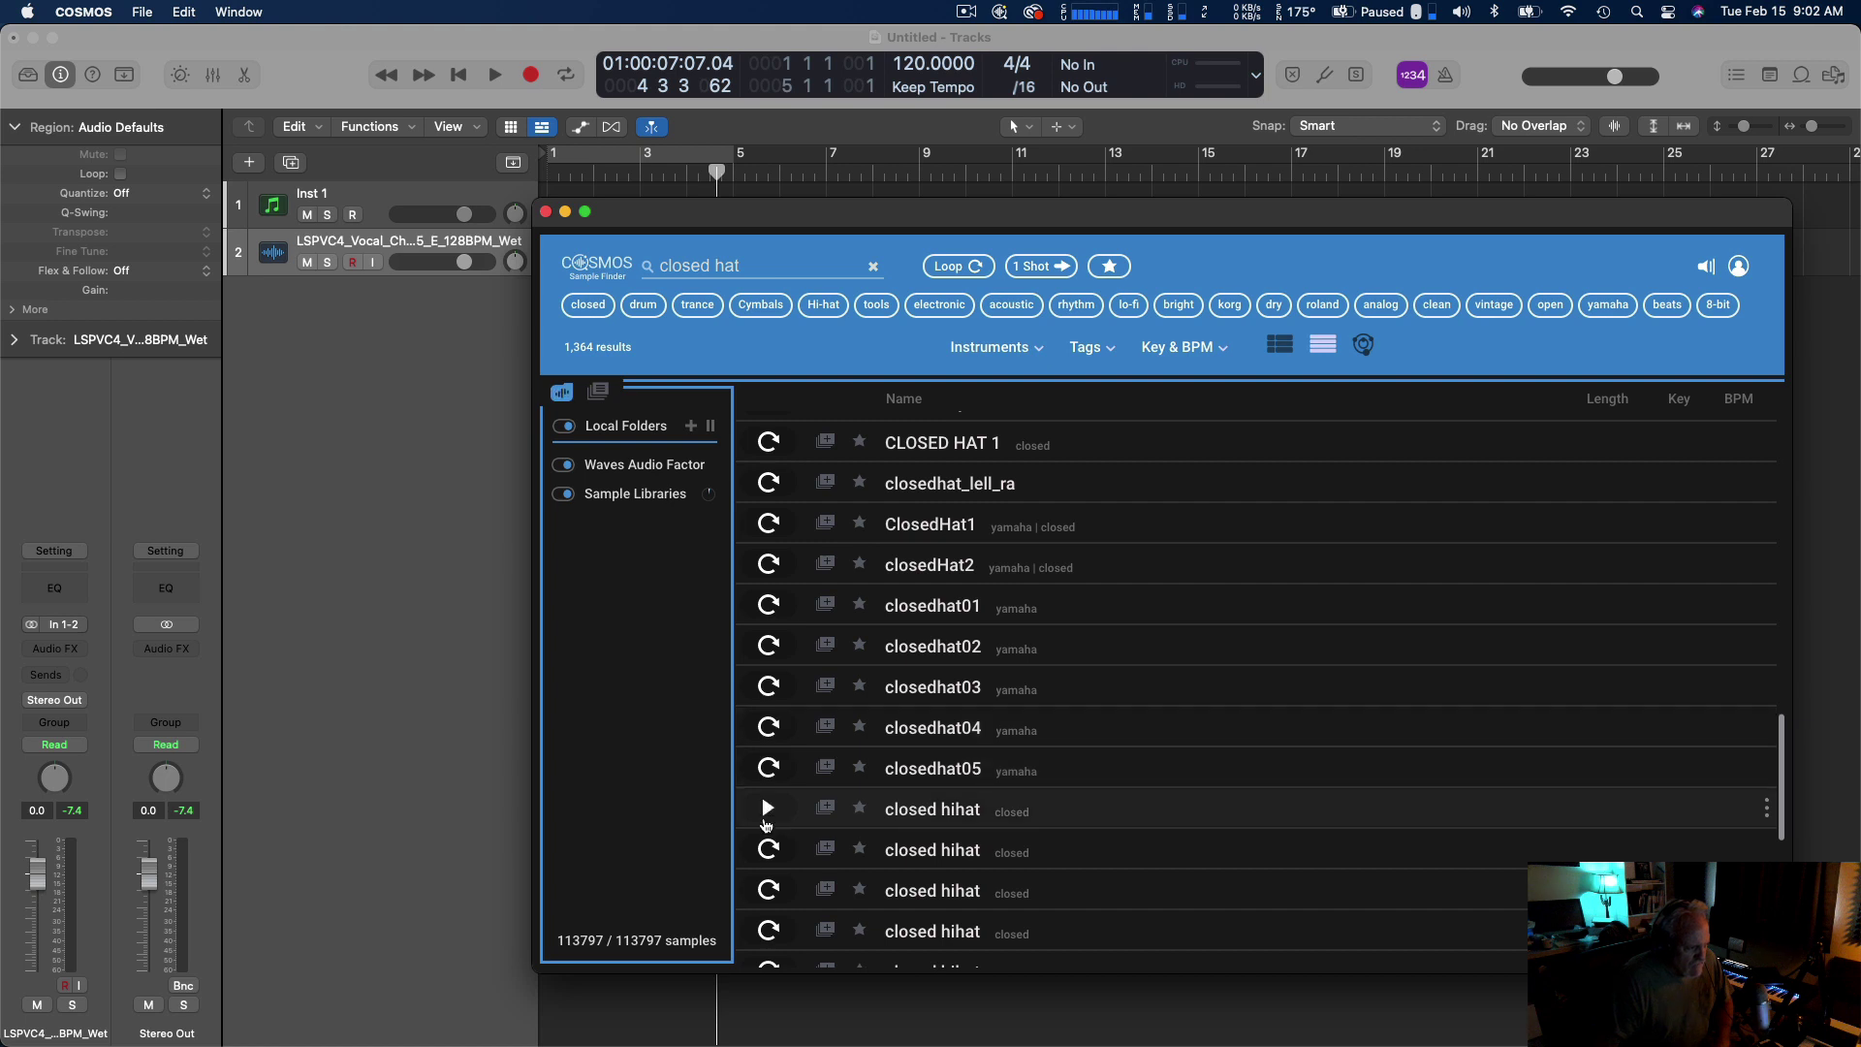
scroll(1192, 706, down, 5)
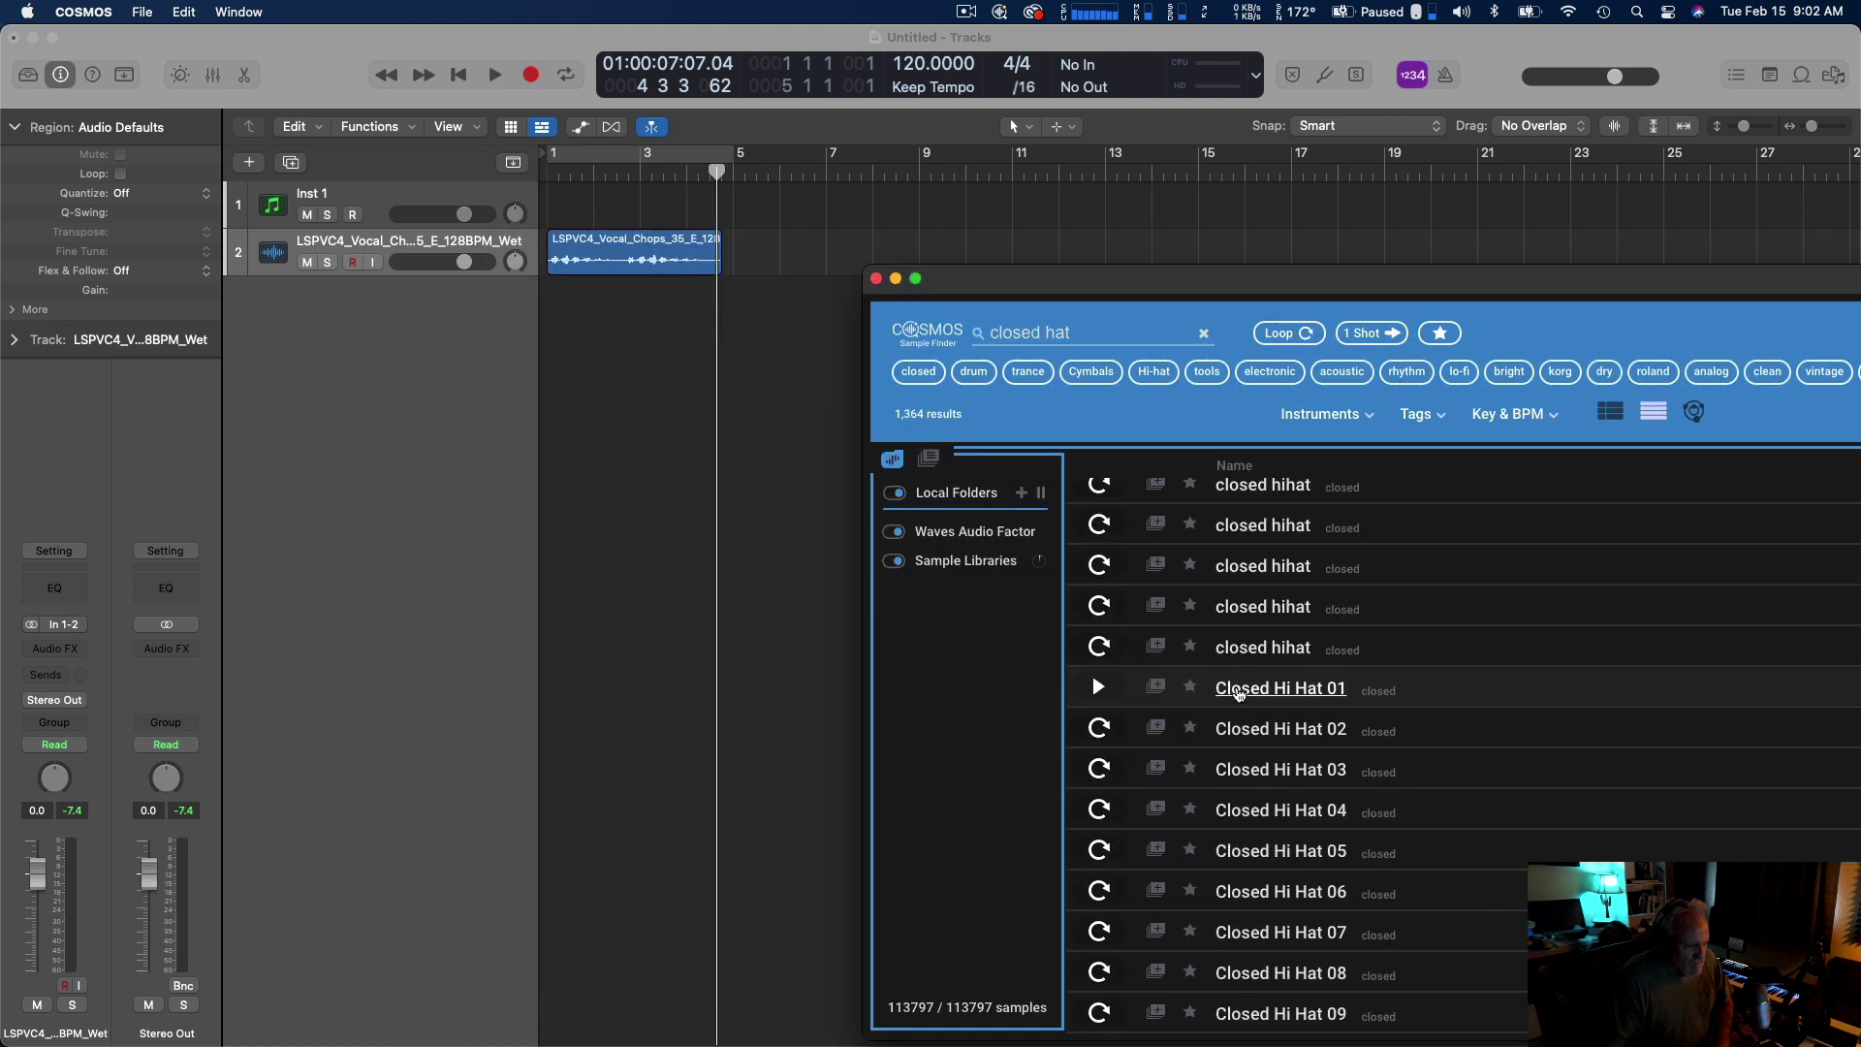
Drop Closed Hi Hat 01 after the vocal chop on track 2, play it, then return to COSMOS.
drag(1239, 692, 726, 264)
click(618, 344)
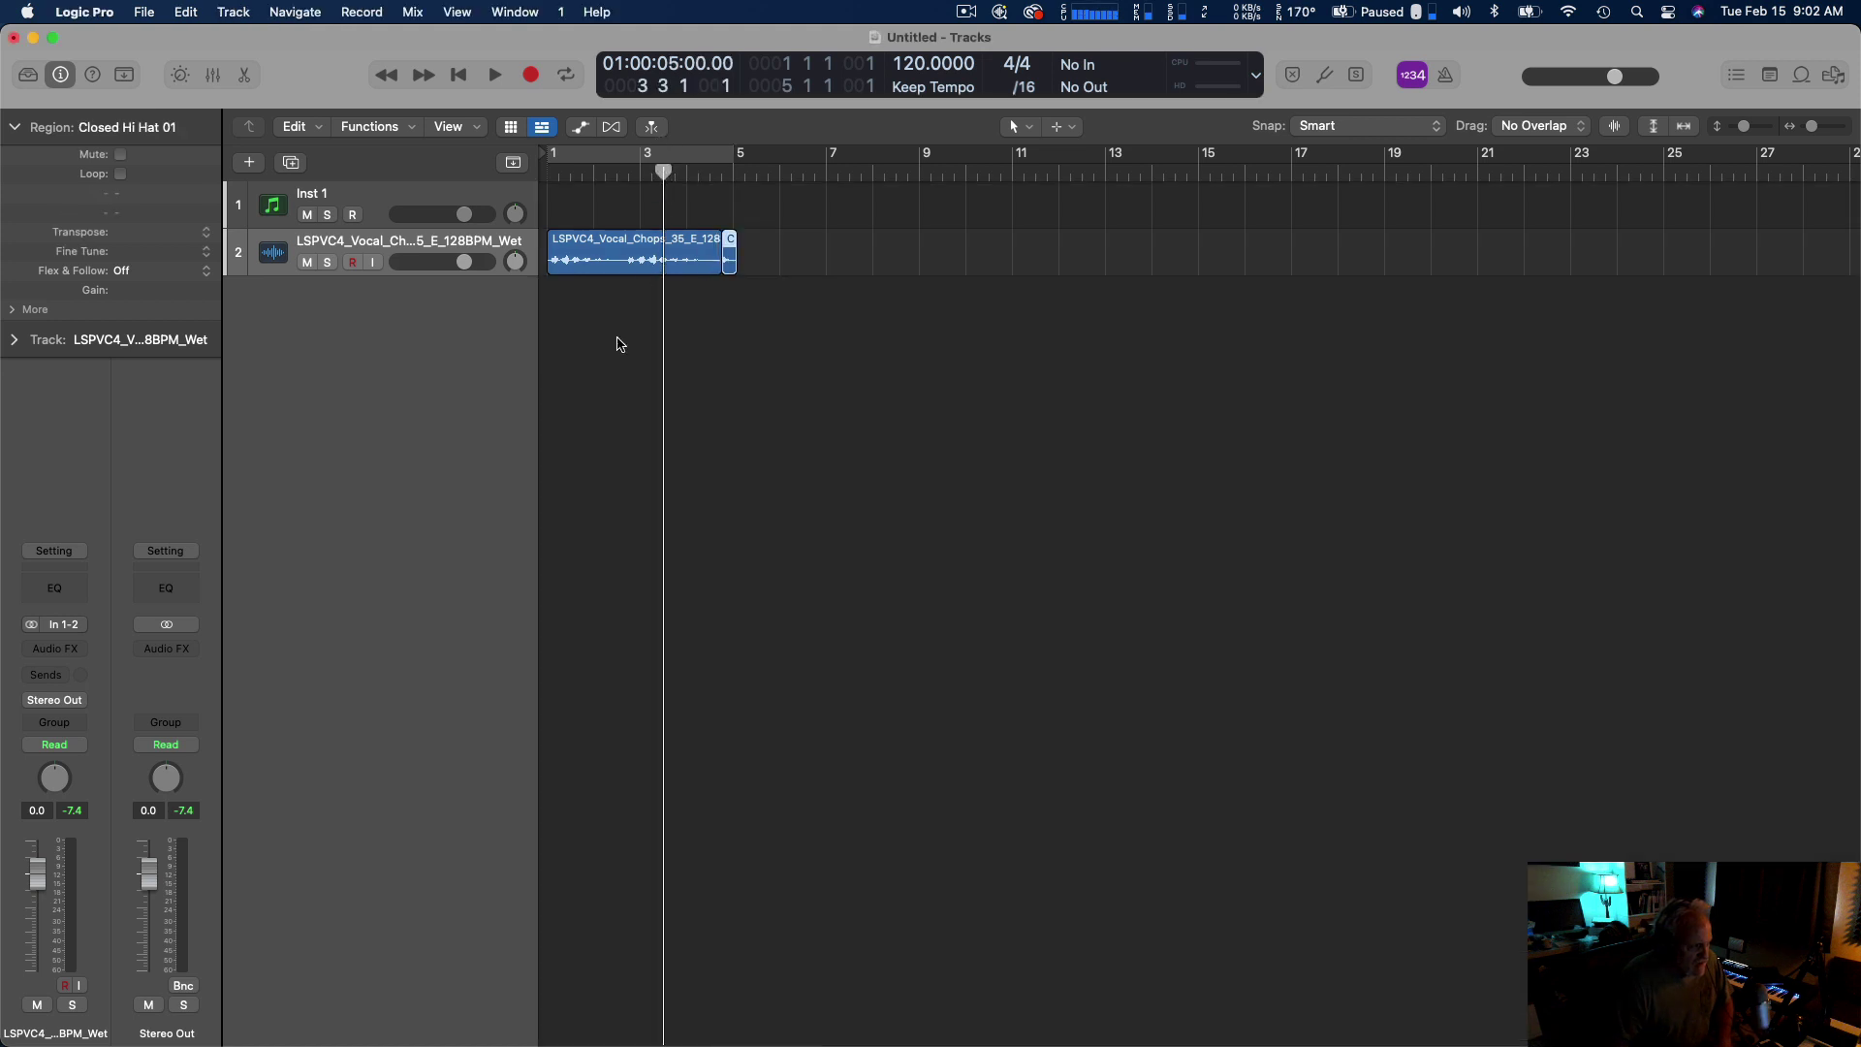
key(space)
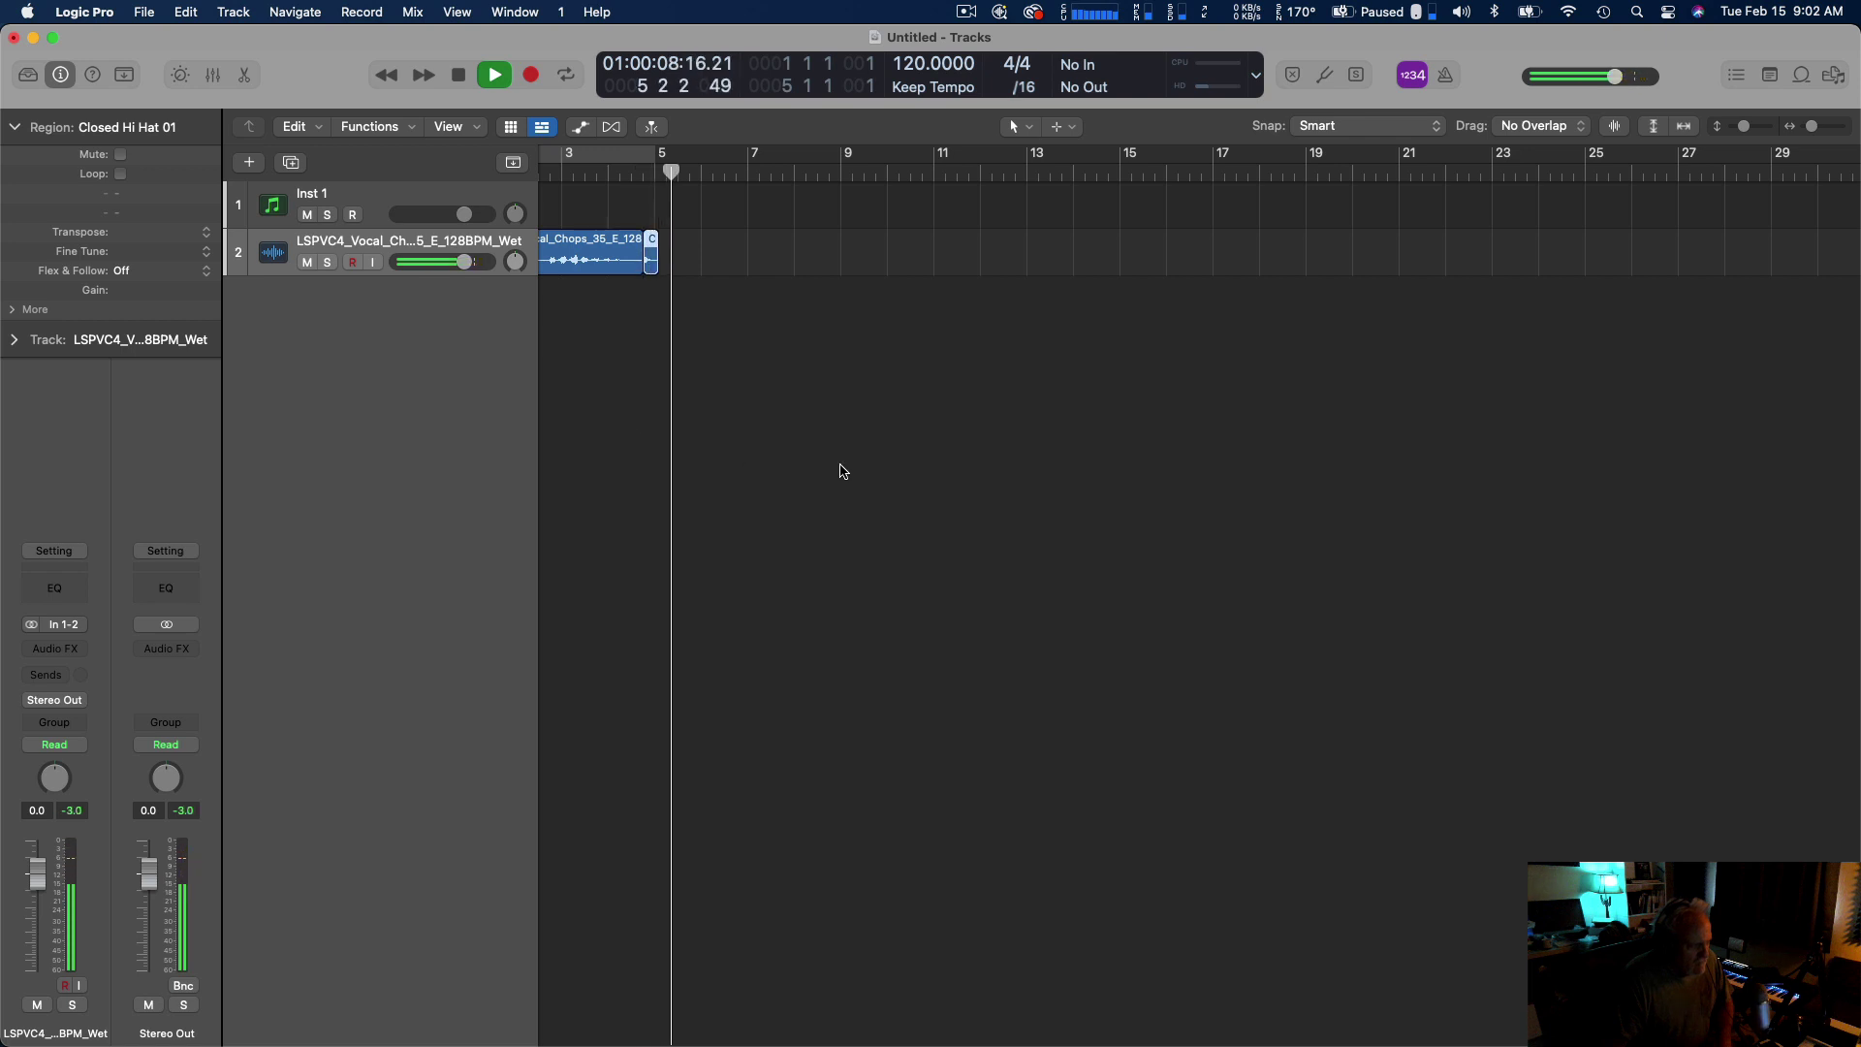
key(space)
key(super+Tab)
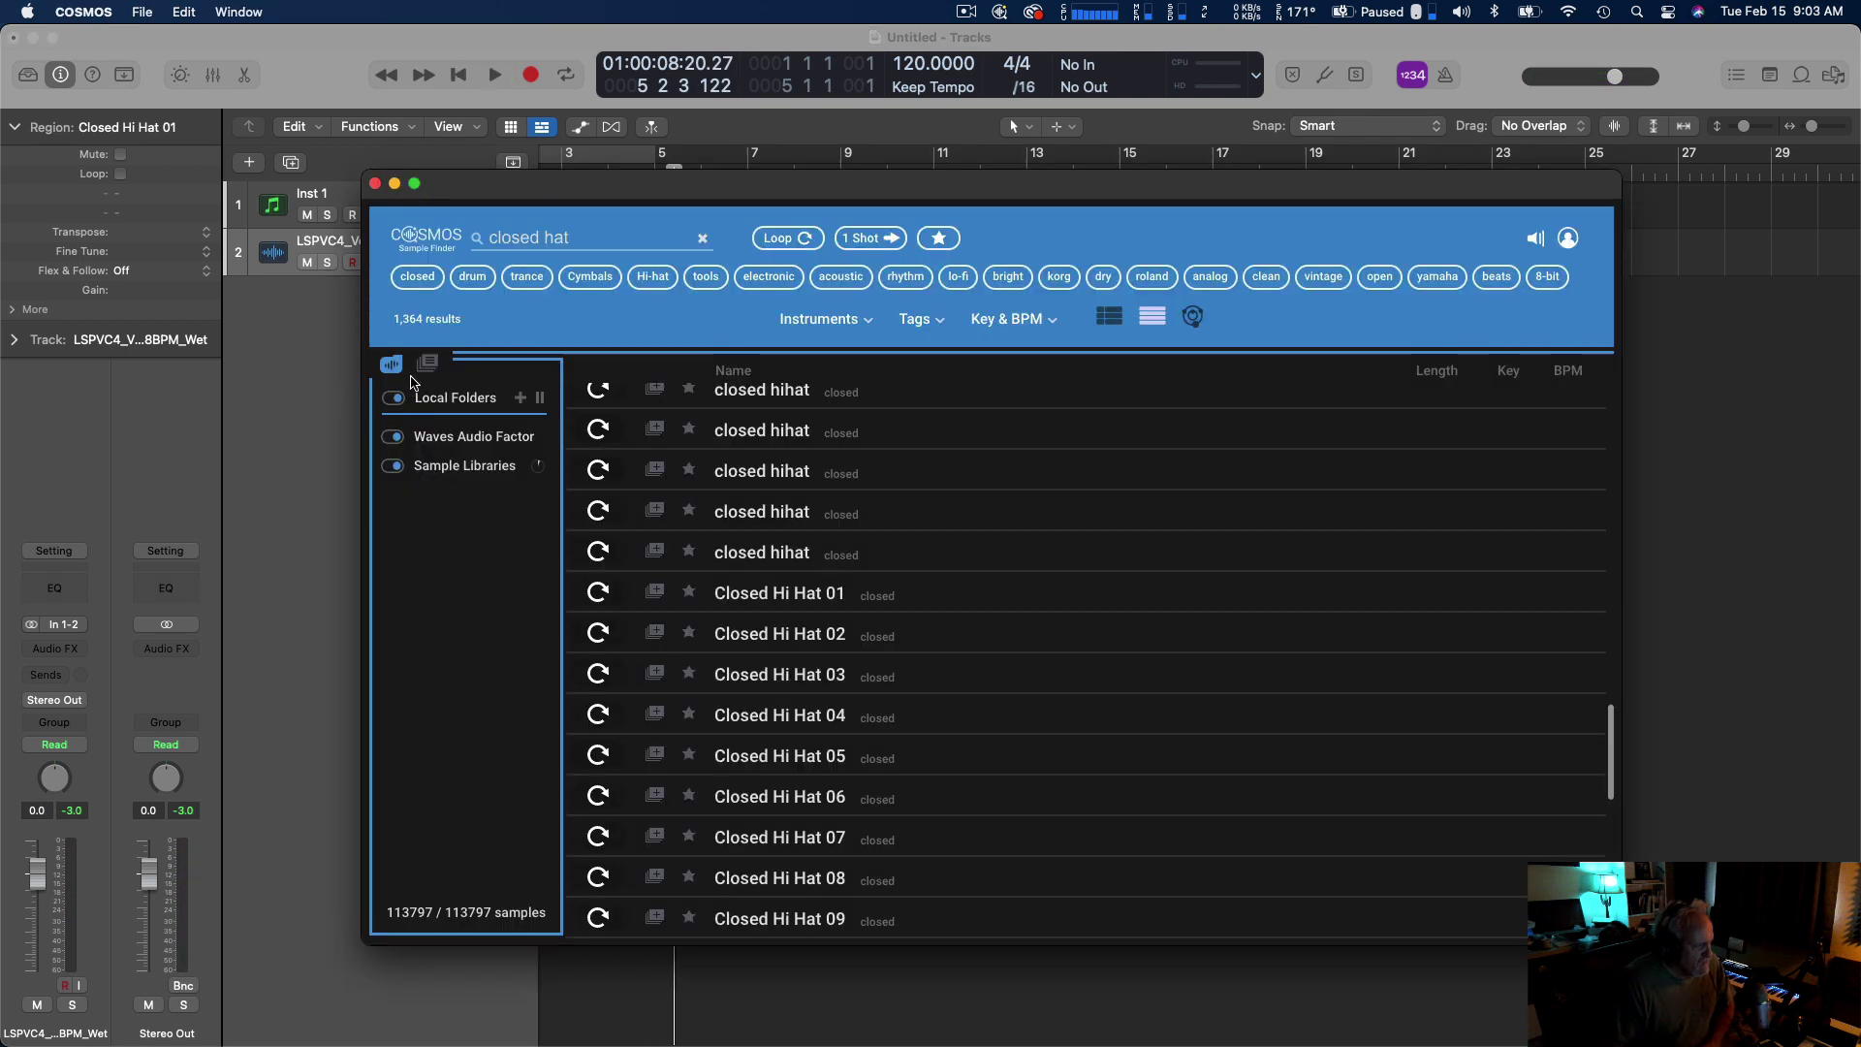
Move the sample finder aside and play back the current Logic arrangement.
drag(575, 196, 841, 387)
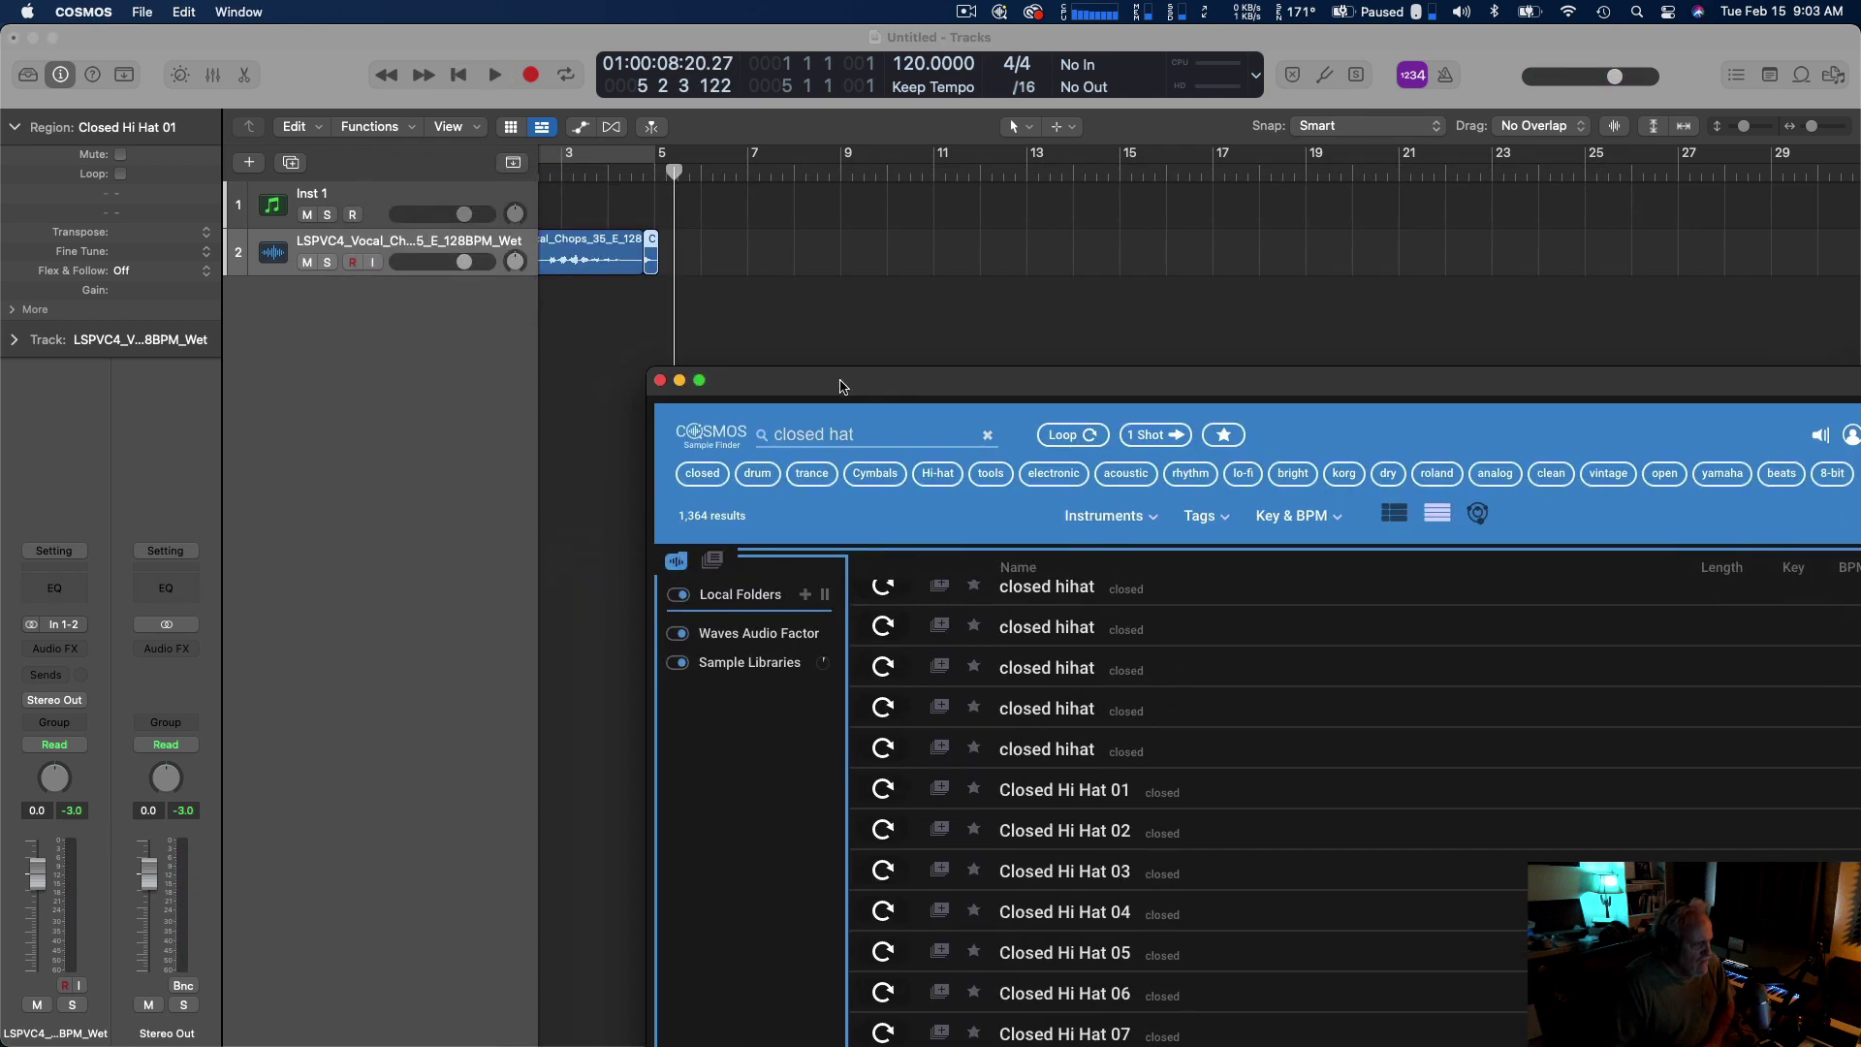
click(596, 175)
key(space)
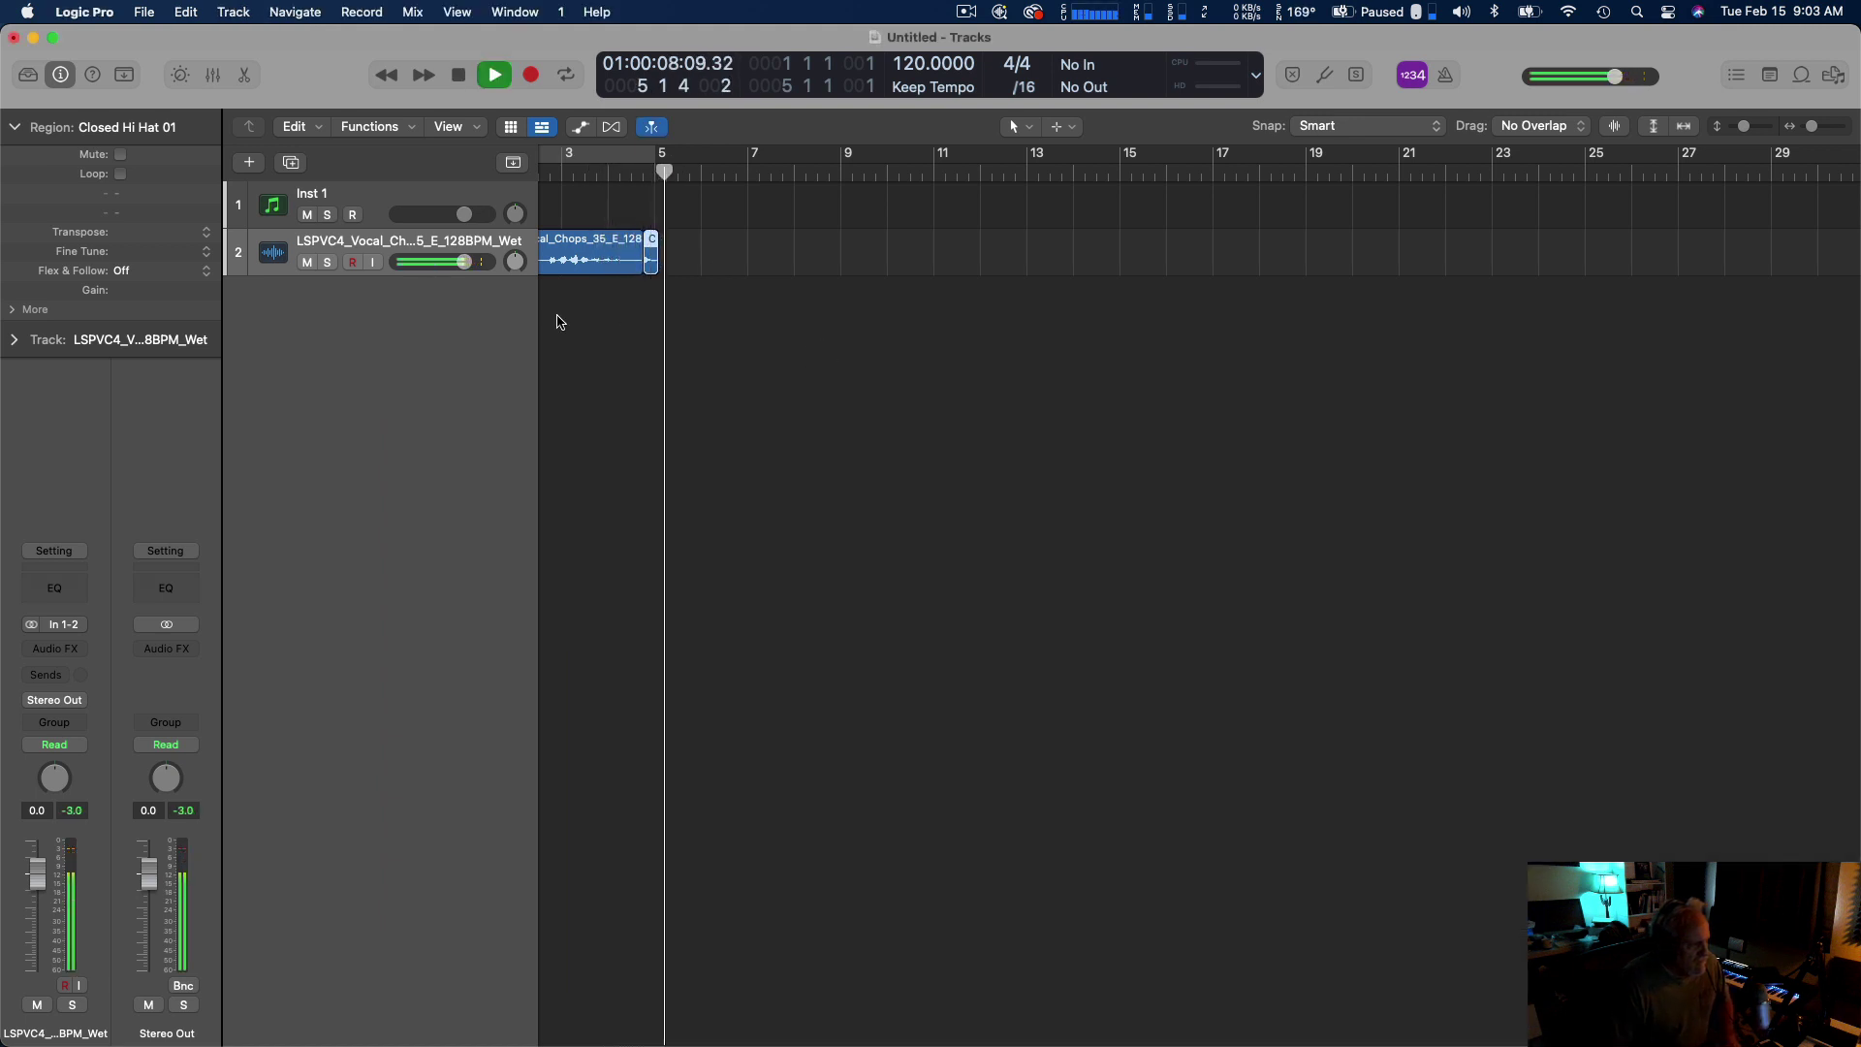
key(space)
Put Closed Hi Hat 01 and a copy at bar 1 on new Audio 2, then play from the start.
double_click(462, 302)
drag(650, 300, 556, 310)
drag(556, 308, 573, 311)
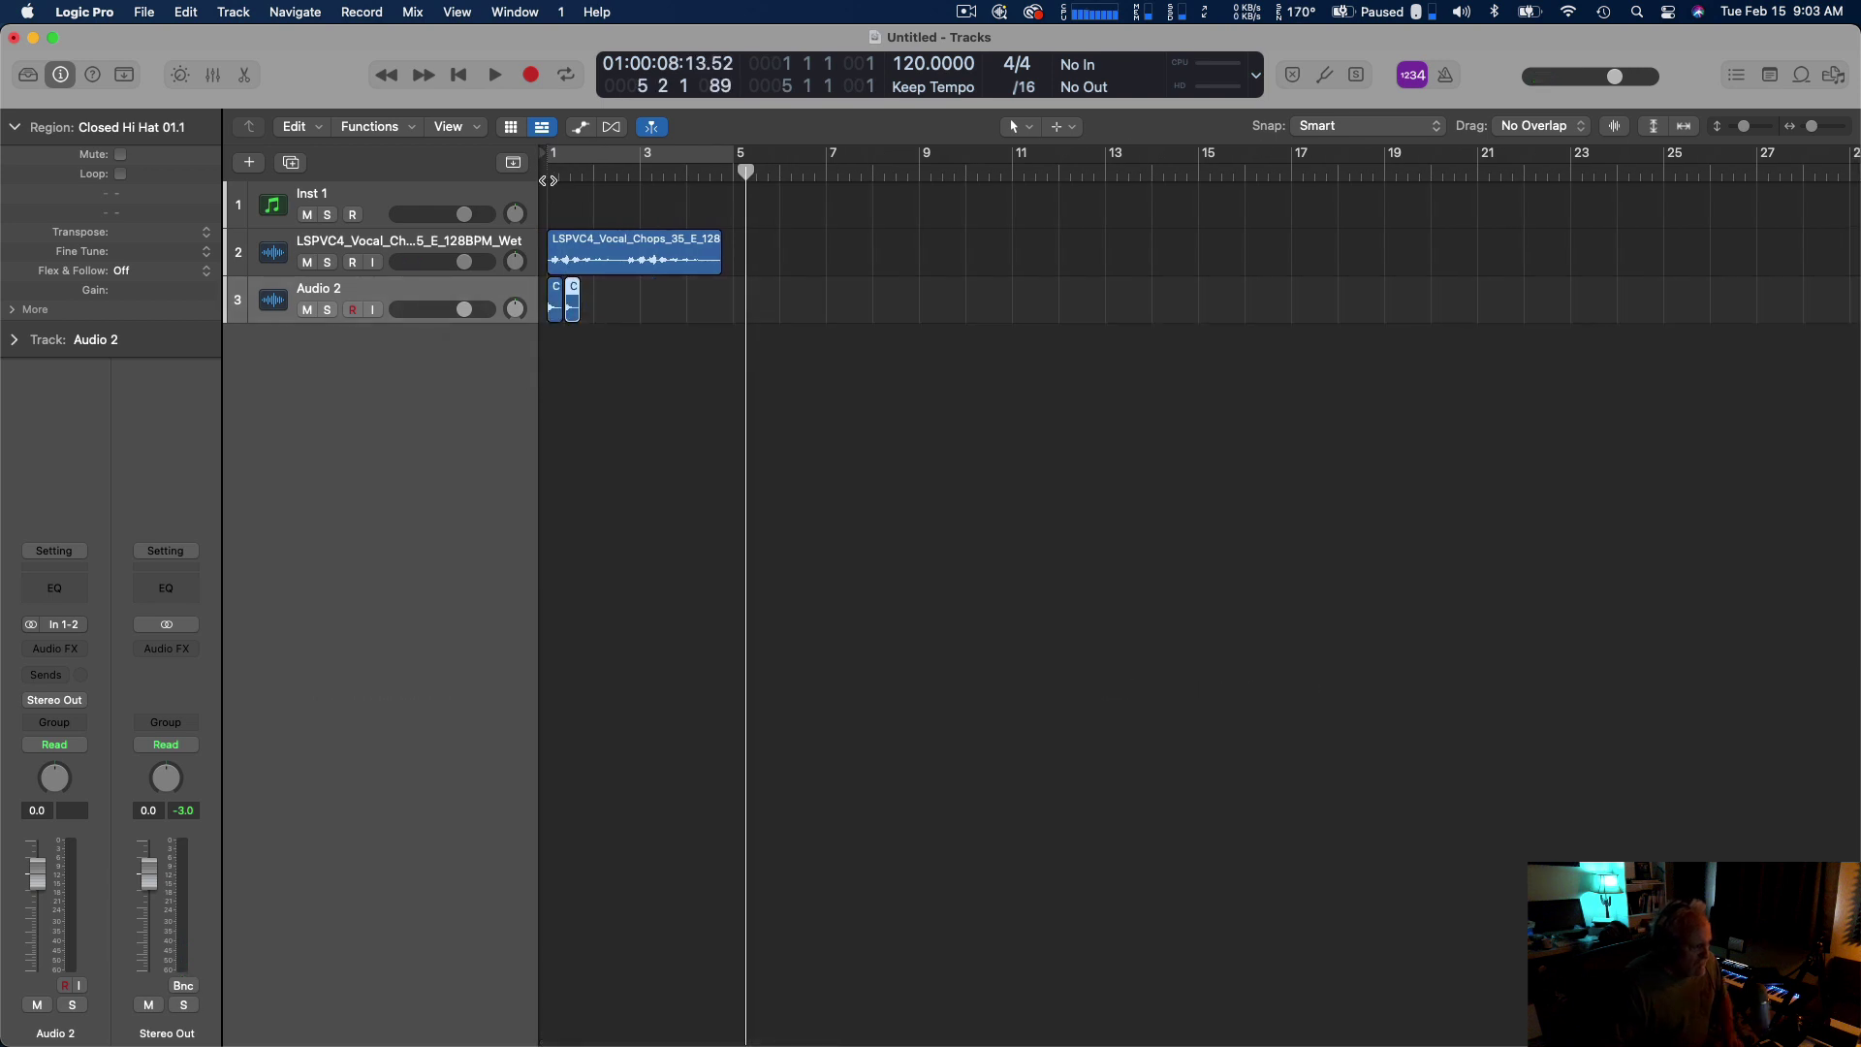
key(Return)
key(space)
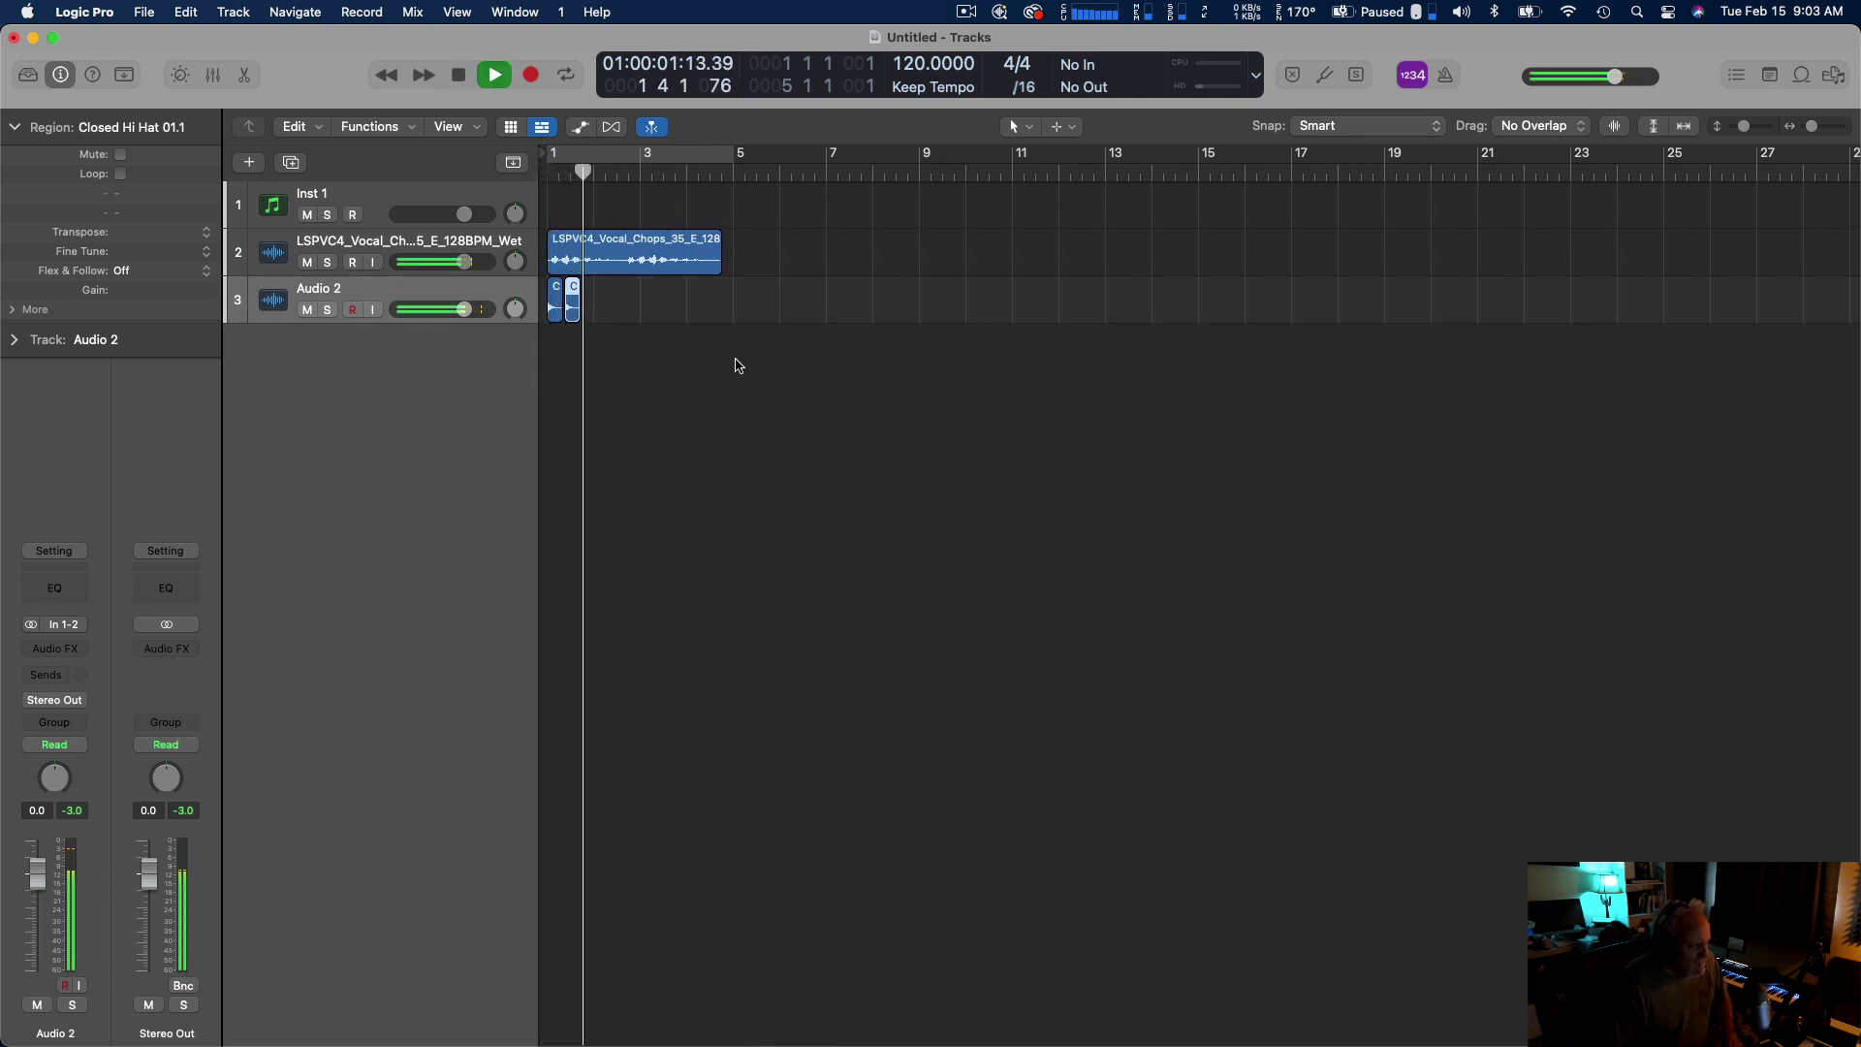
key(space)
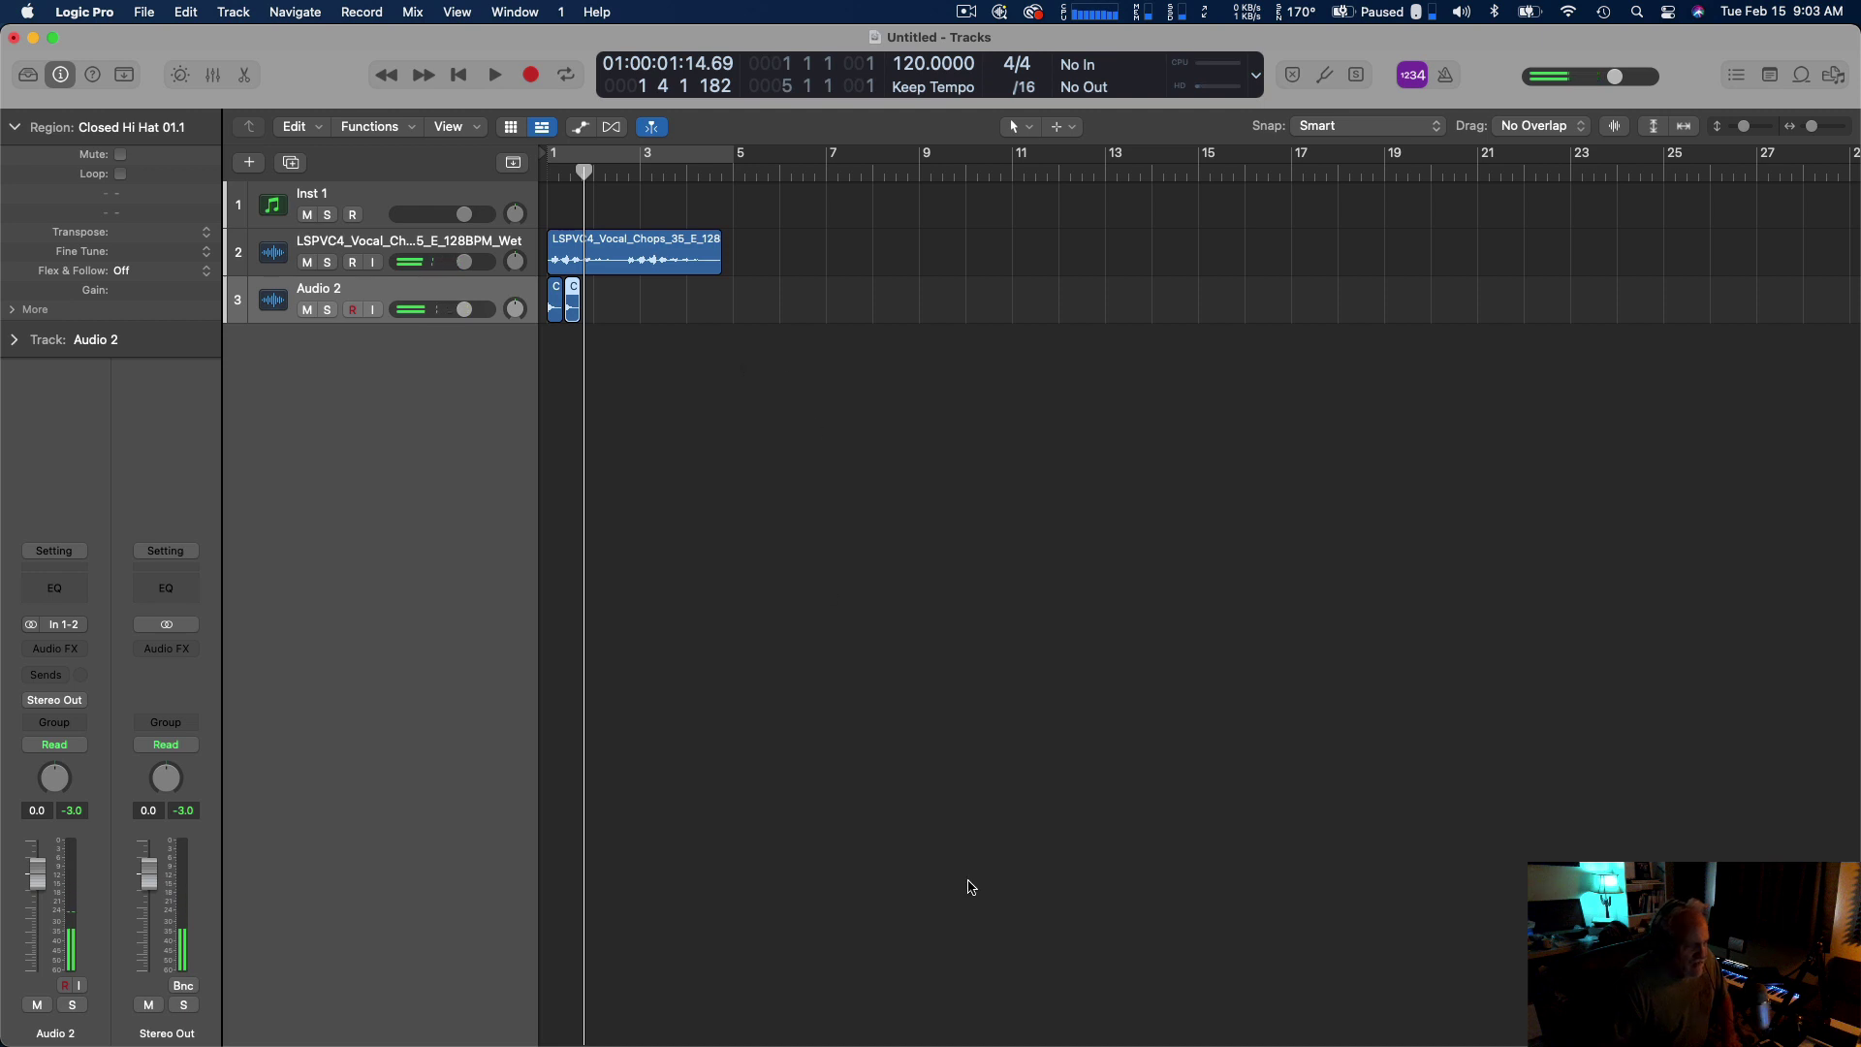
key(super+Tab)
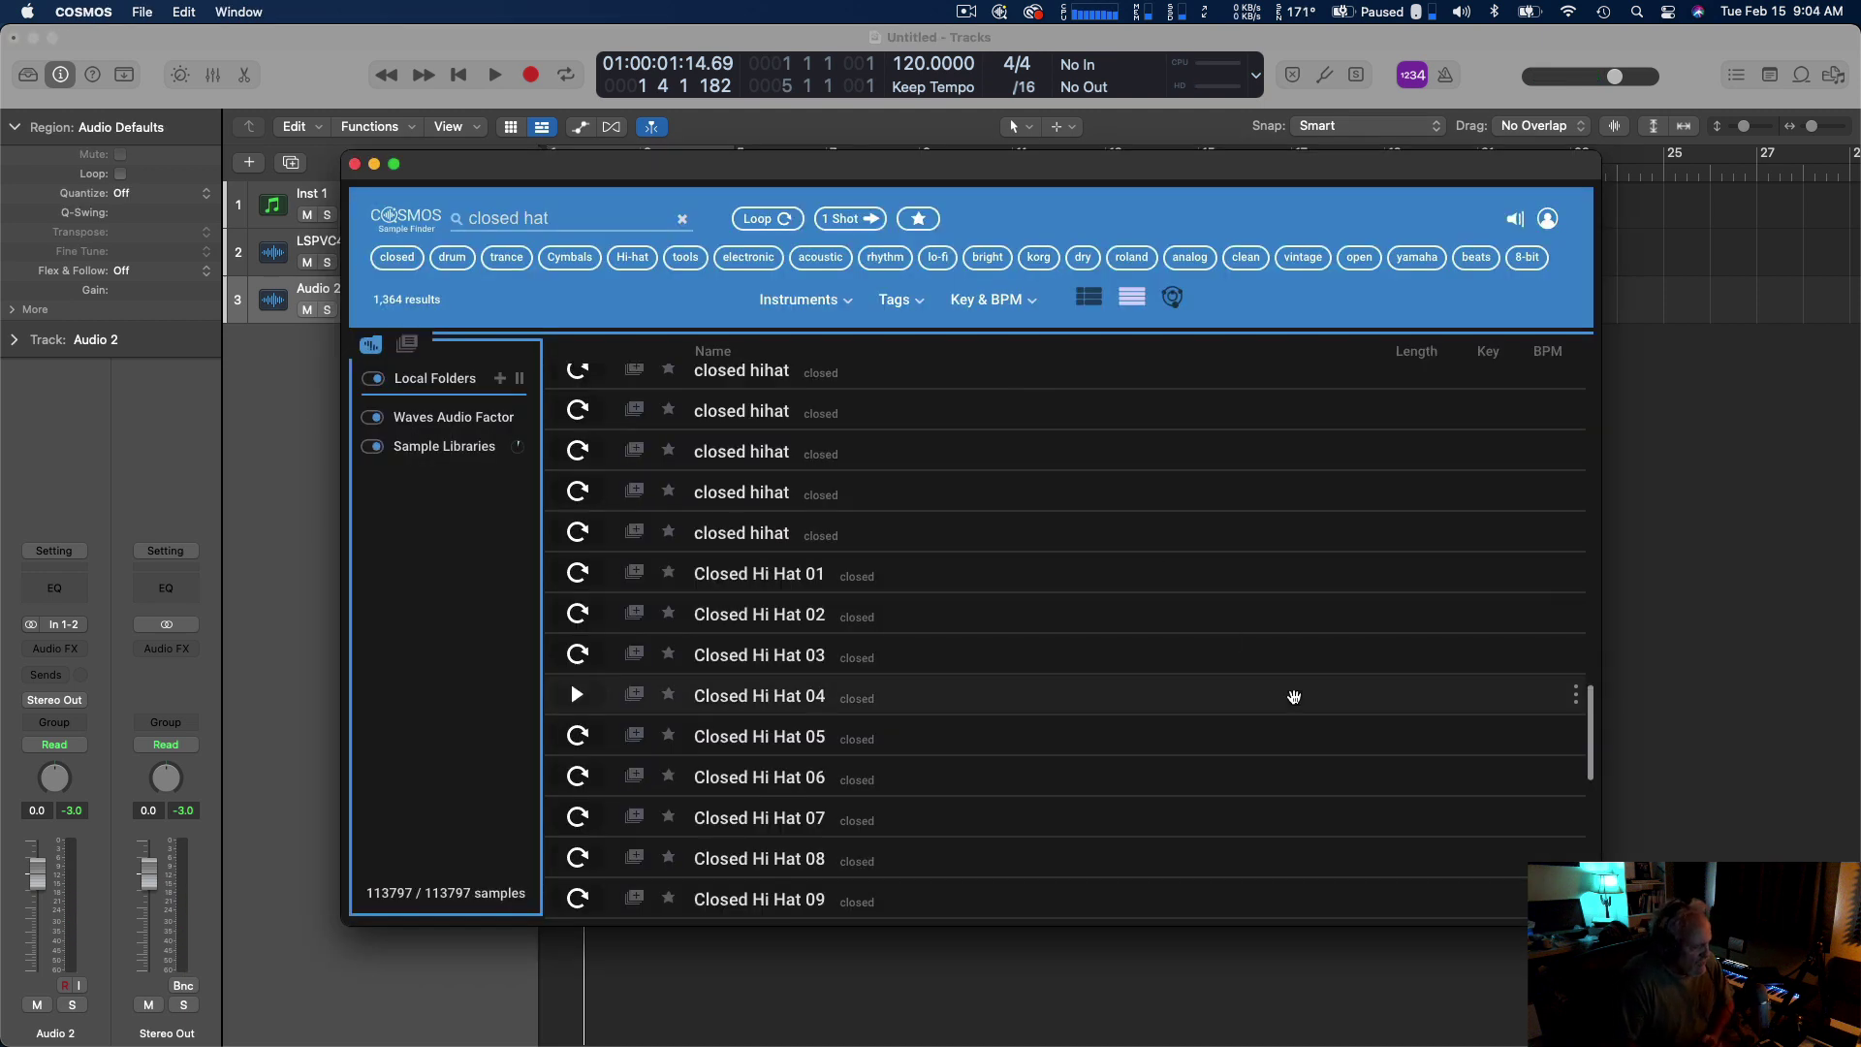